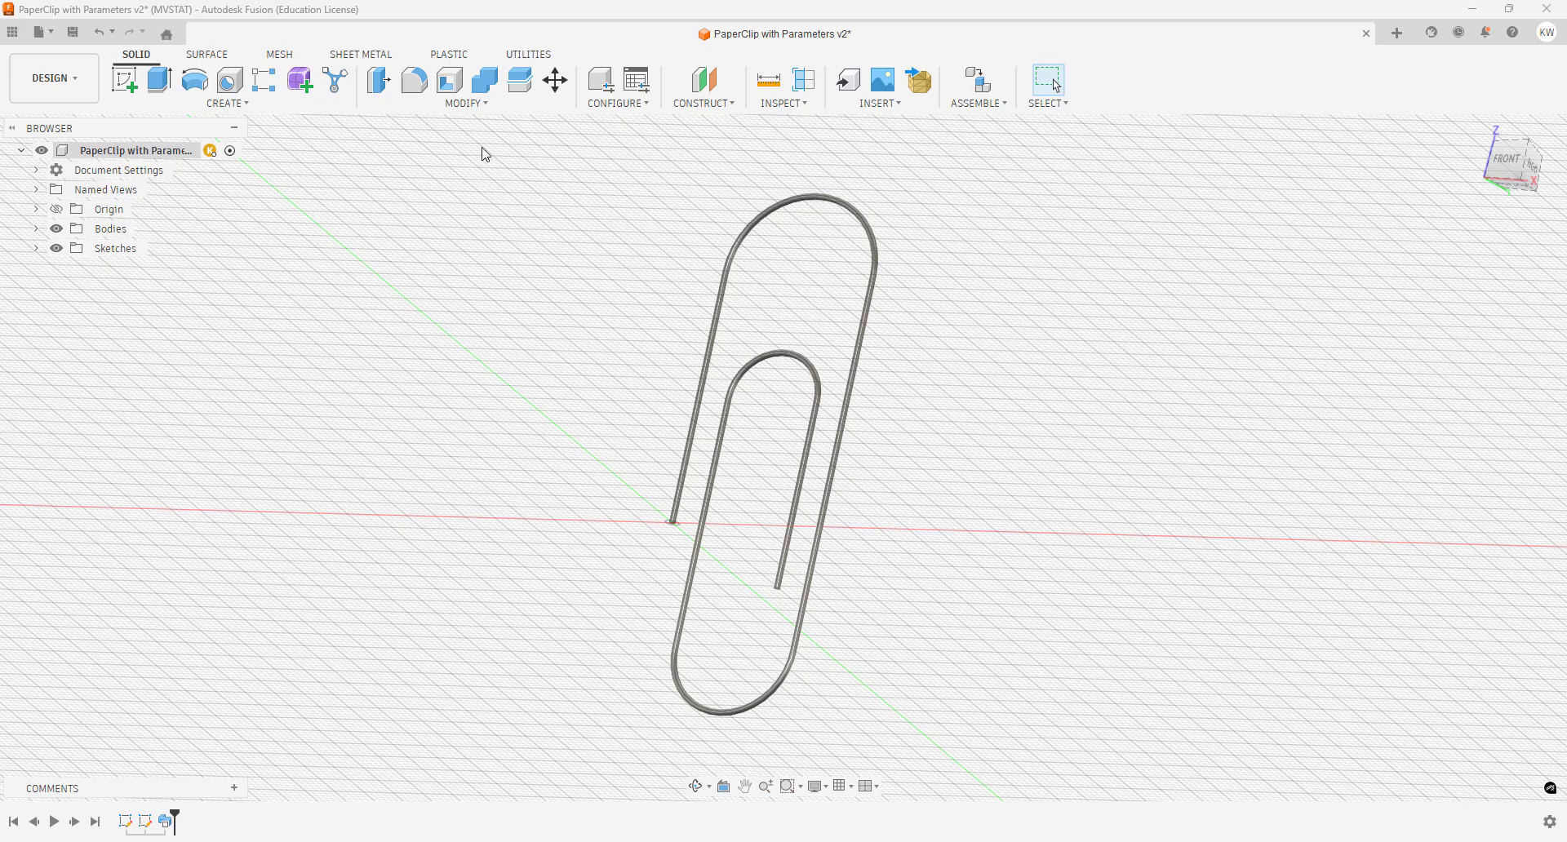
Set the paper clip's BaseHeight user parameter to 200 mm and check the resized model
{"action": "left_click", "coordinate": [481, 107]}
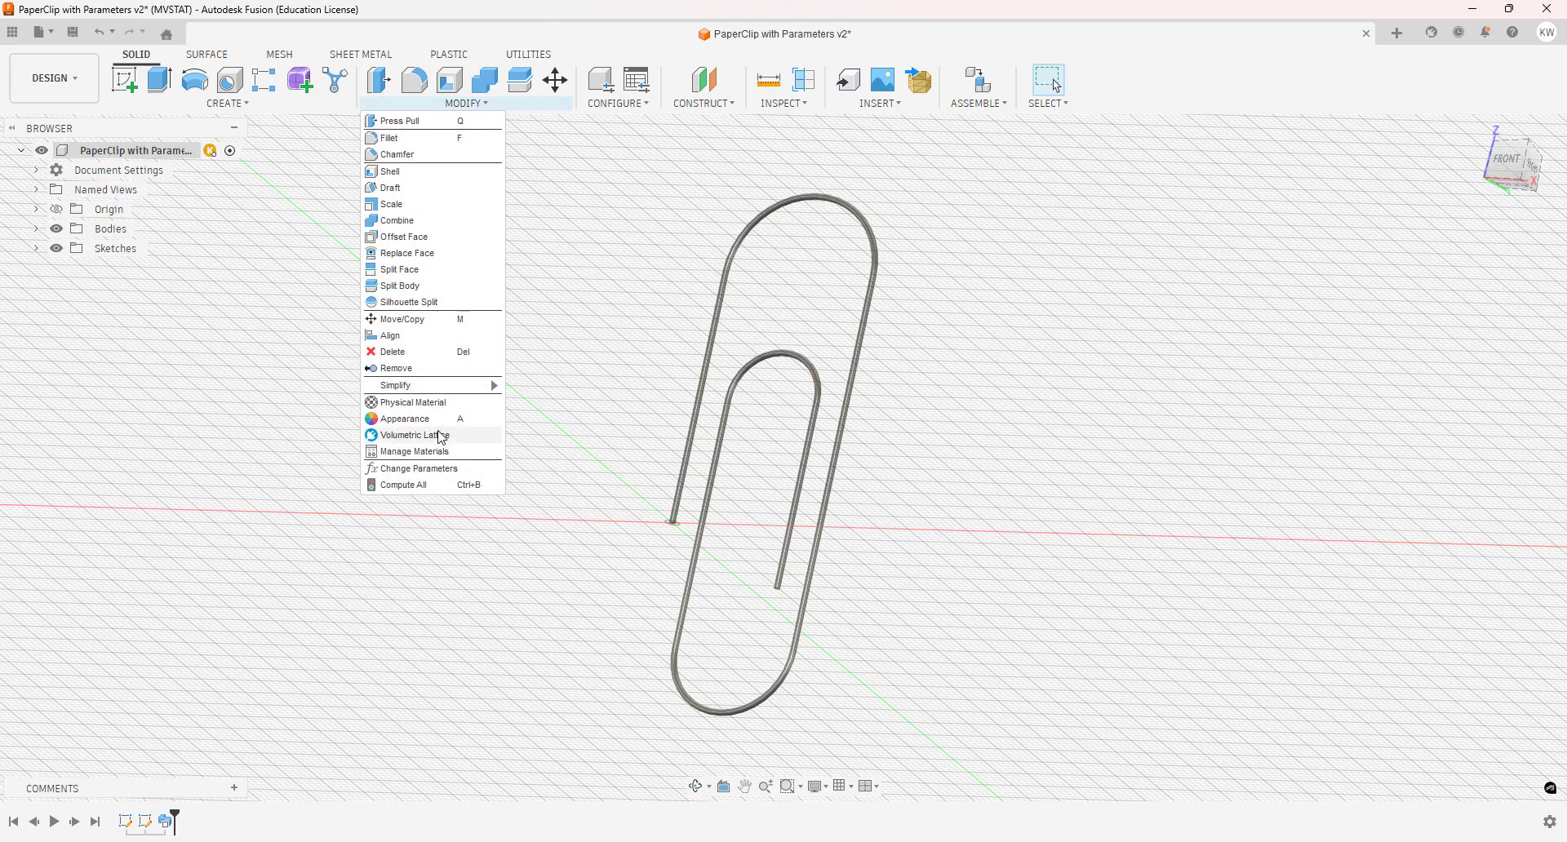
{"action": "left_click", "coordinate": [430, 470]}
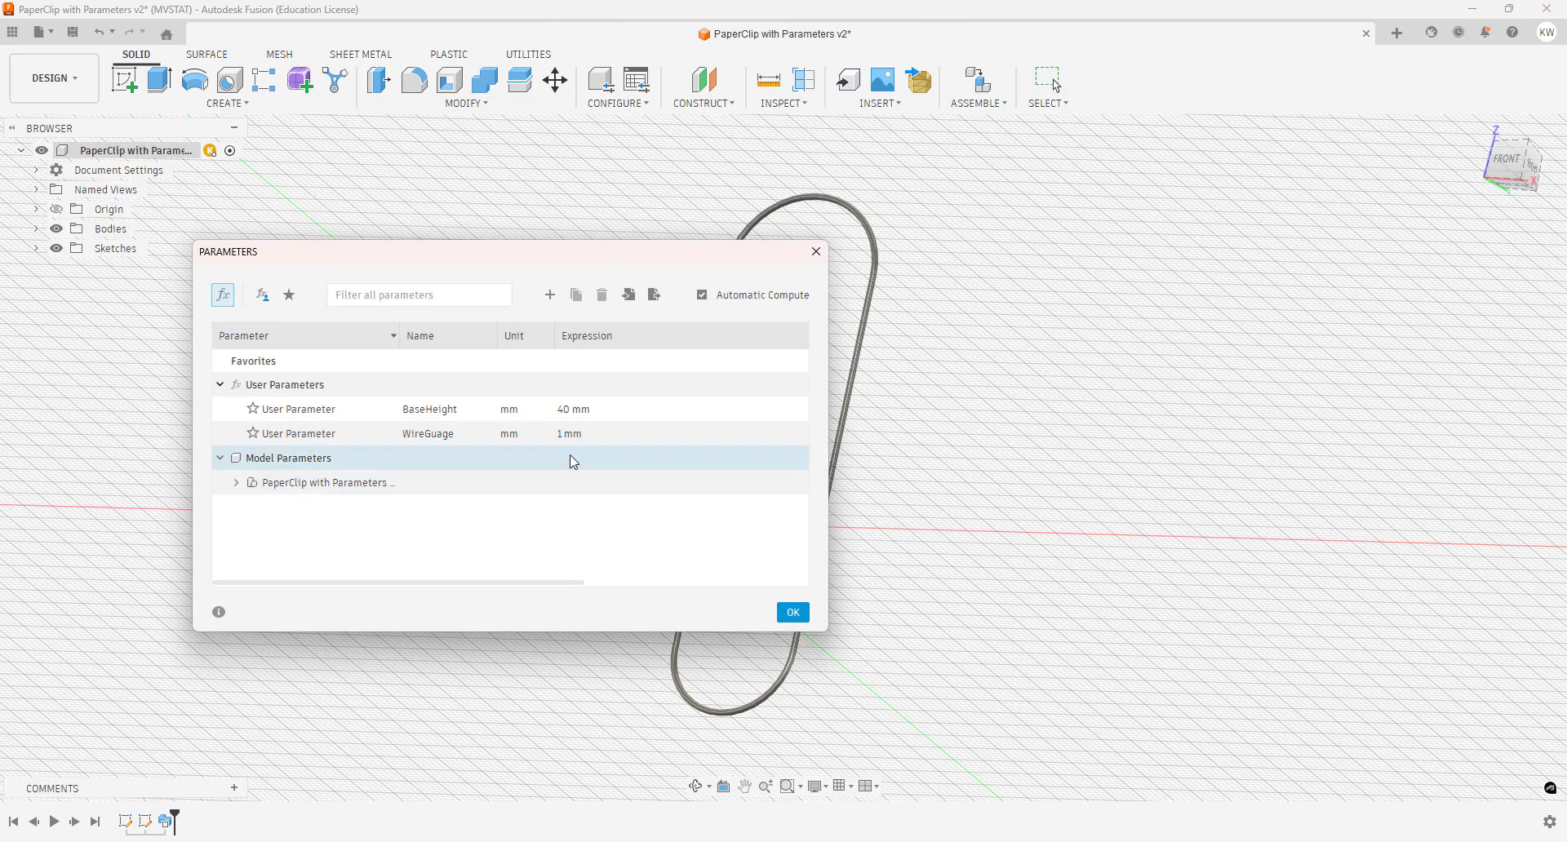
{"action": "left_click", "coordinate": [572, 413]}
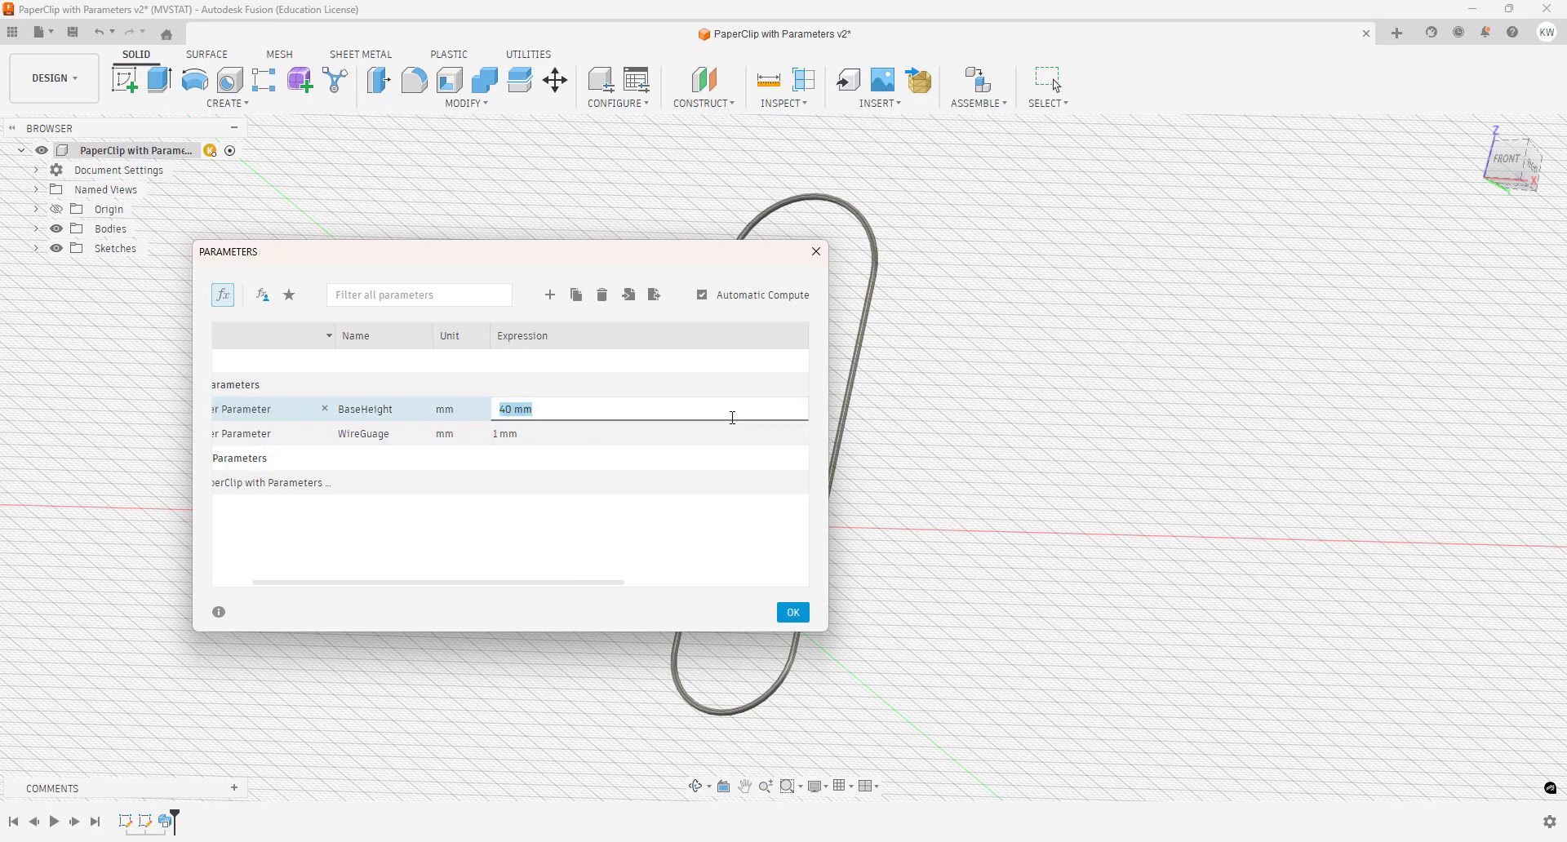
{"action": "type", "text": "200"}
{"action": "key", "text": "Return"}
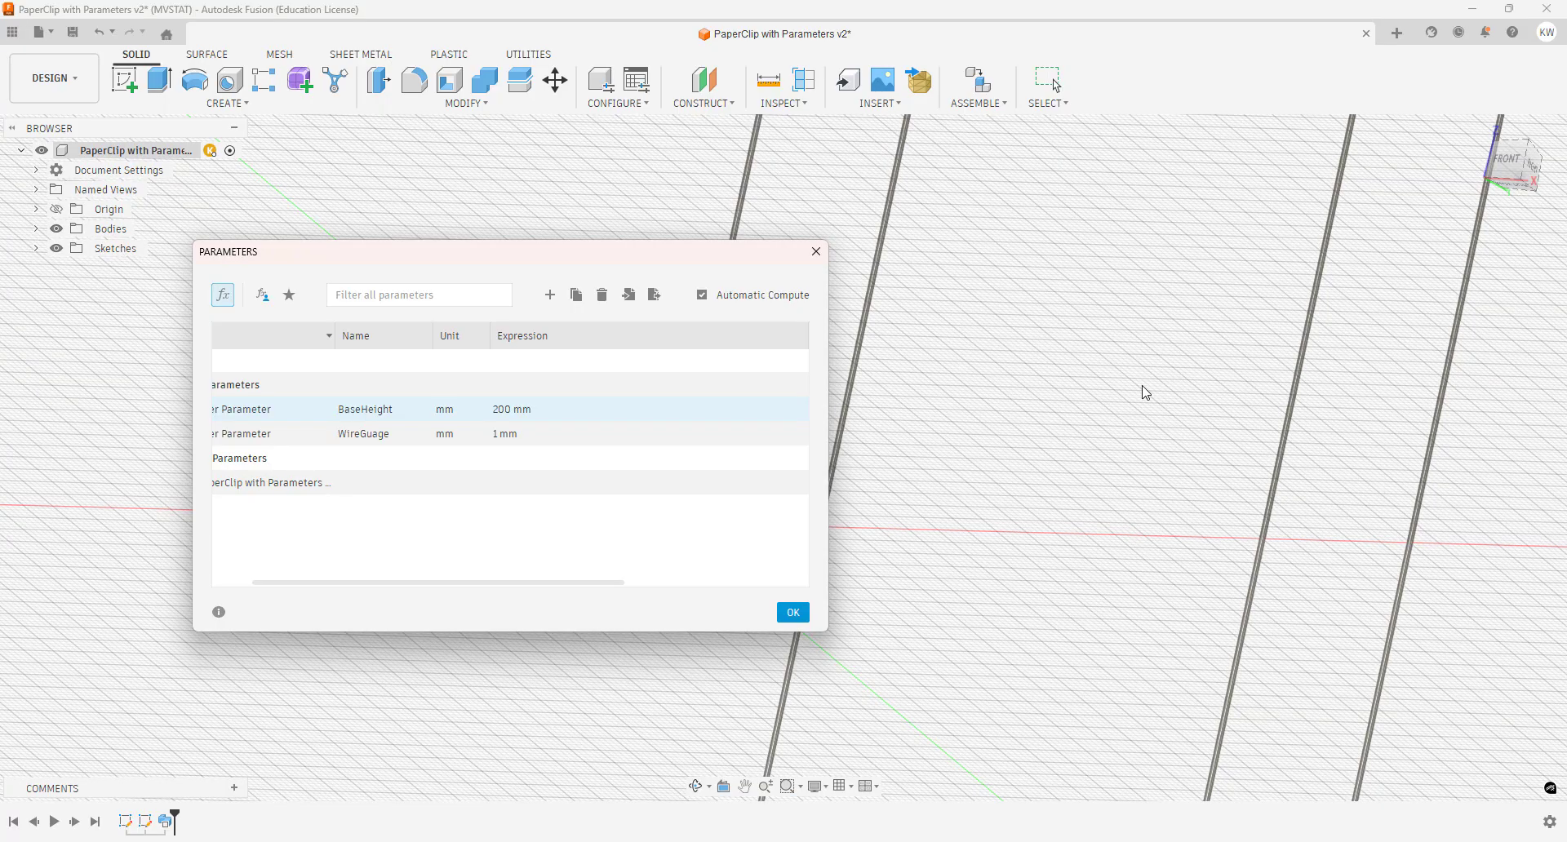
{"action": "scroll", "coordinate": [1147, 392], "scroll_direction": "down", "scroll_amount": 10}
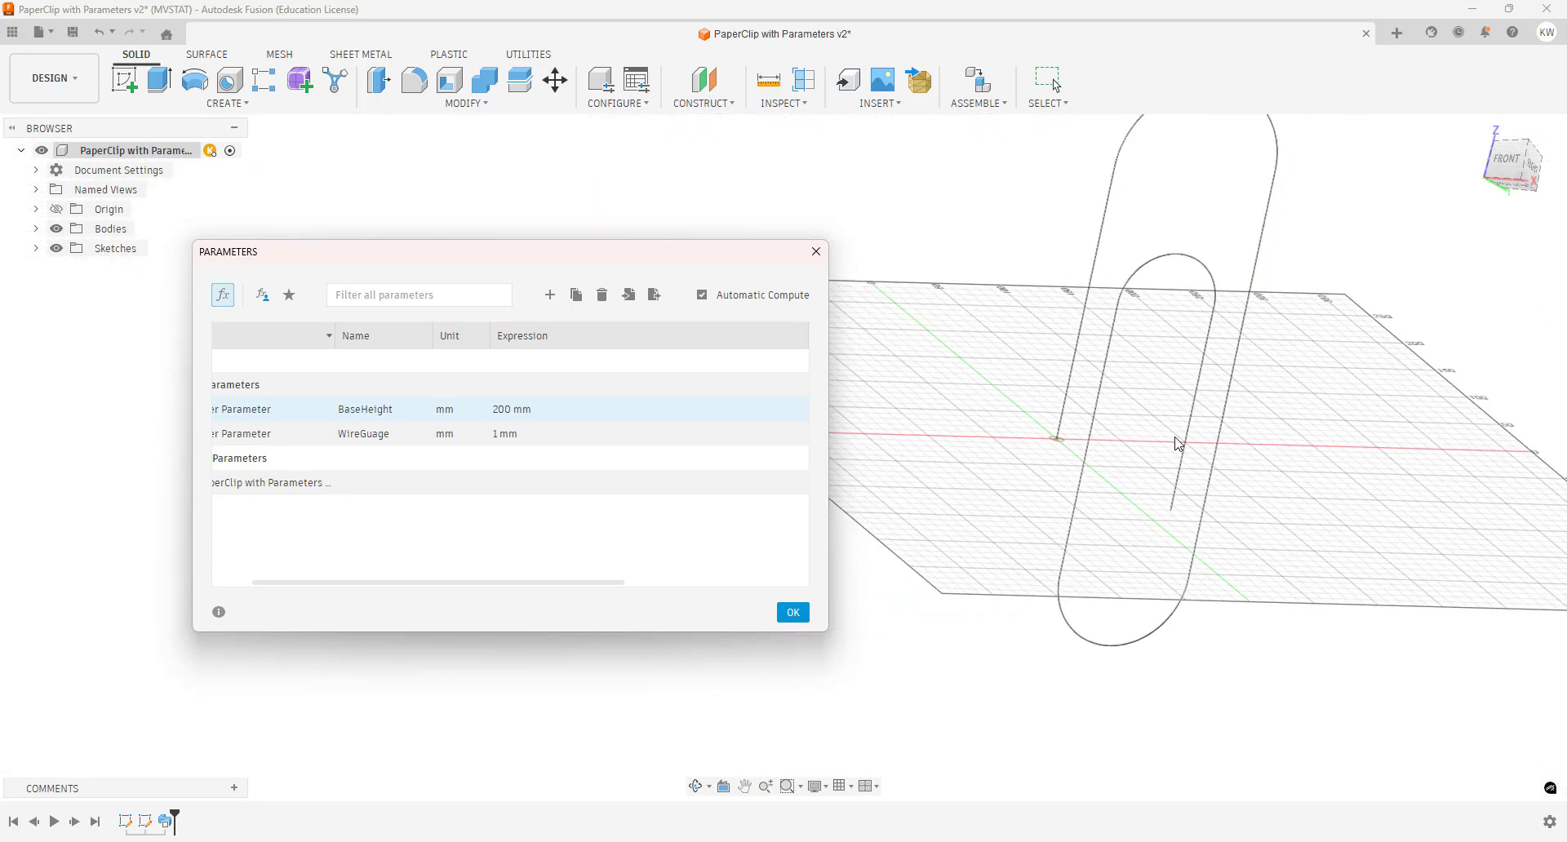
{"action": "scroll", "coordinate": [1175, 443], "scroll_direction": "up", "scroll_amount": 3}
{"action": "scroll", "coordinate": [1188, 434], "scroll_direction": "down", "scroll_amount": 3}
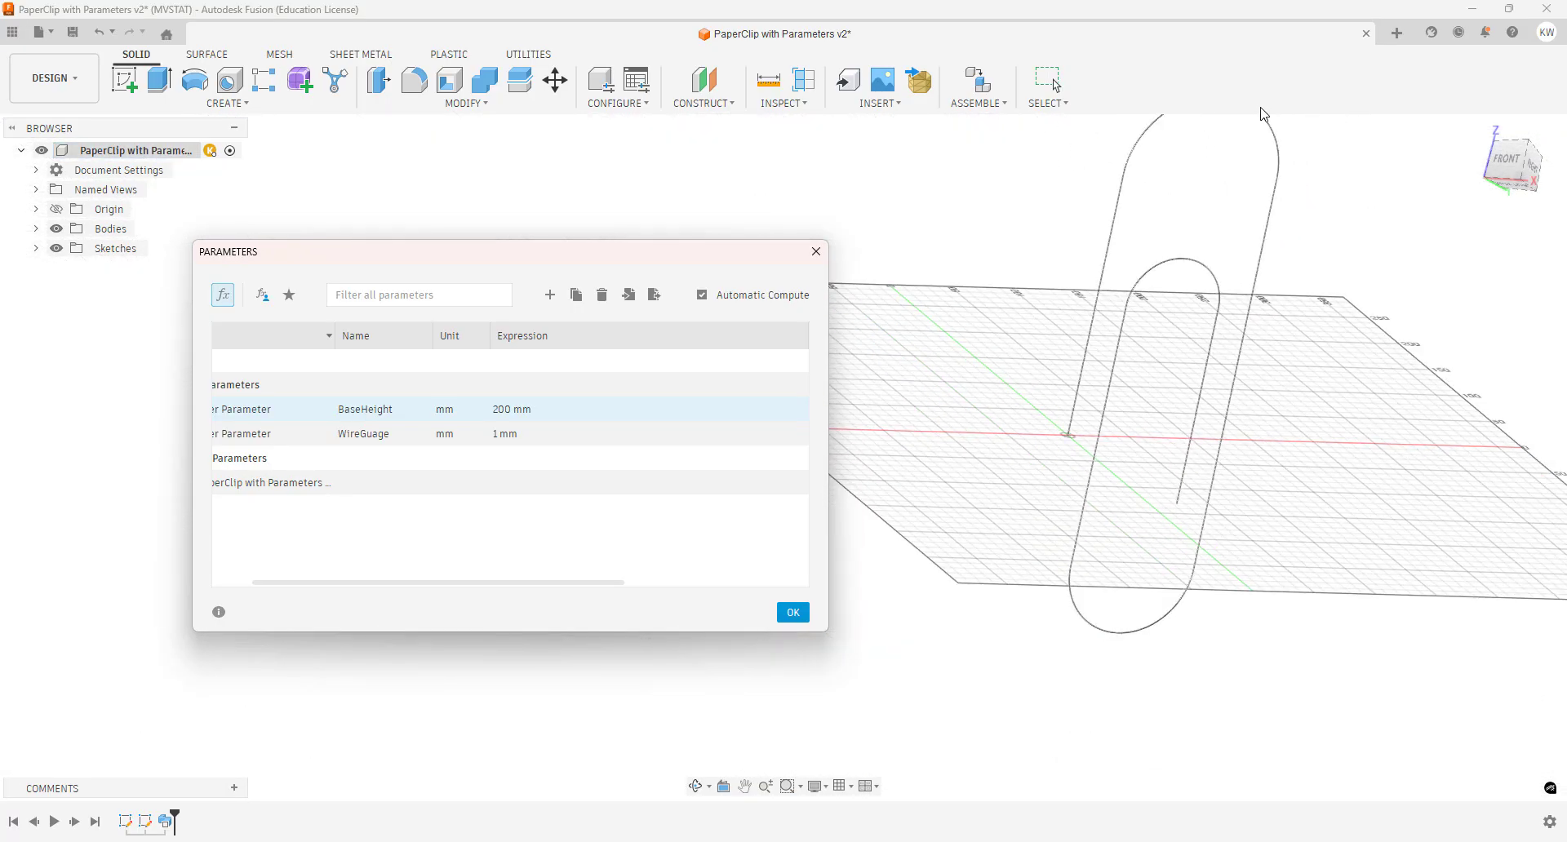
Set the BaseHeight user parameter to 20 mm
{"action": "left_click", "coordinate": [503, 412]}
{"action": "key", "text": "BackSpace"}
{"action": "scroll", "coordinate": [1102, 465], "scroll_direction": "up", "scroll_amount": 3}
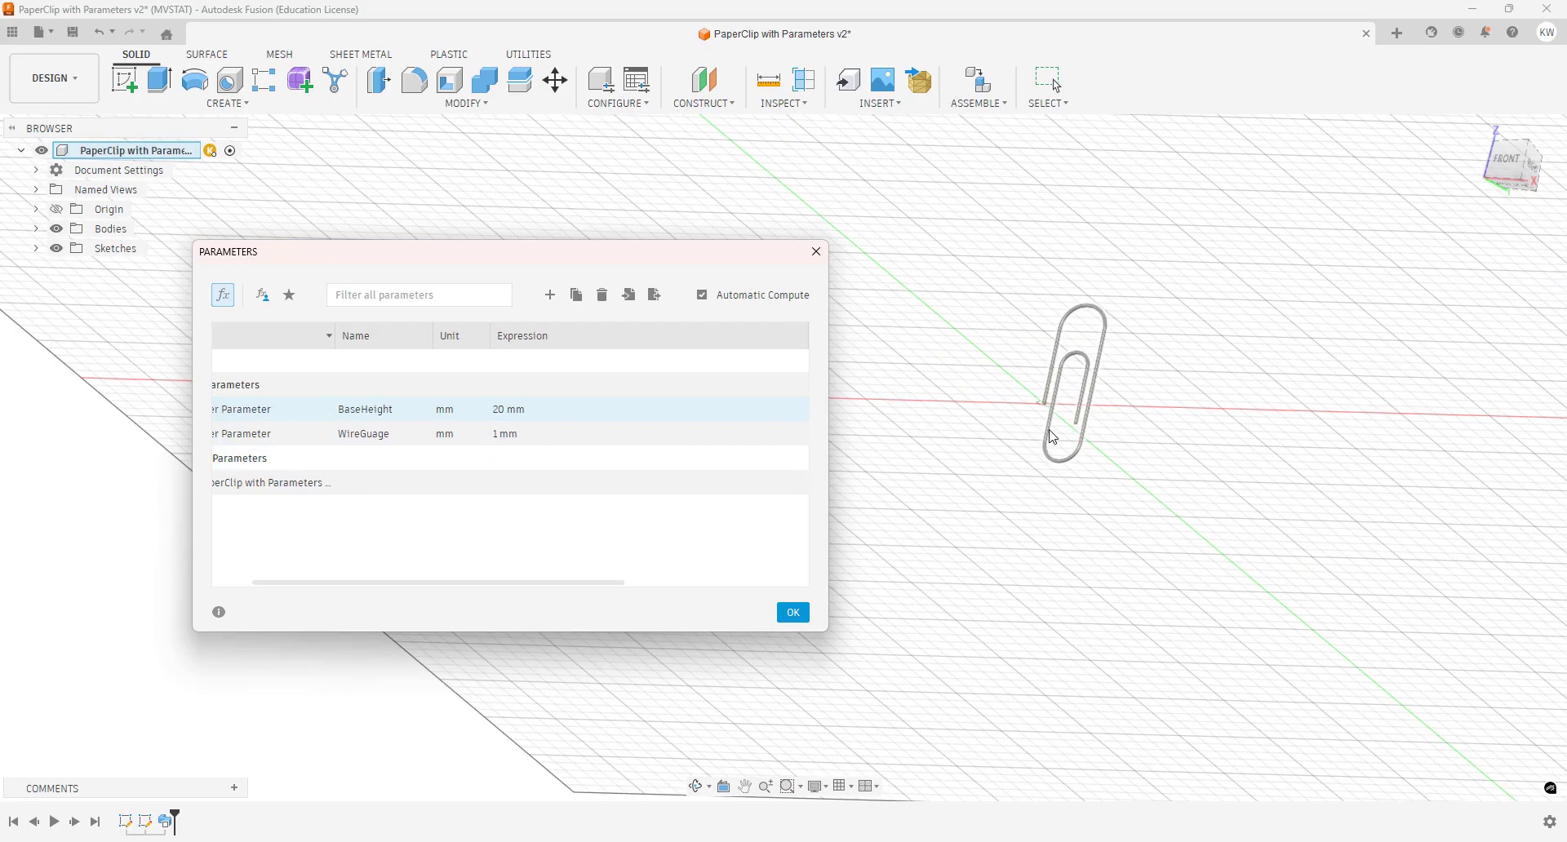
Set the WireGuage user parameter to 4 mm and accept the parameter changes
{"action": "left_click", "coordinate": [506, 435]}
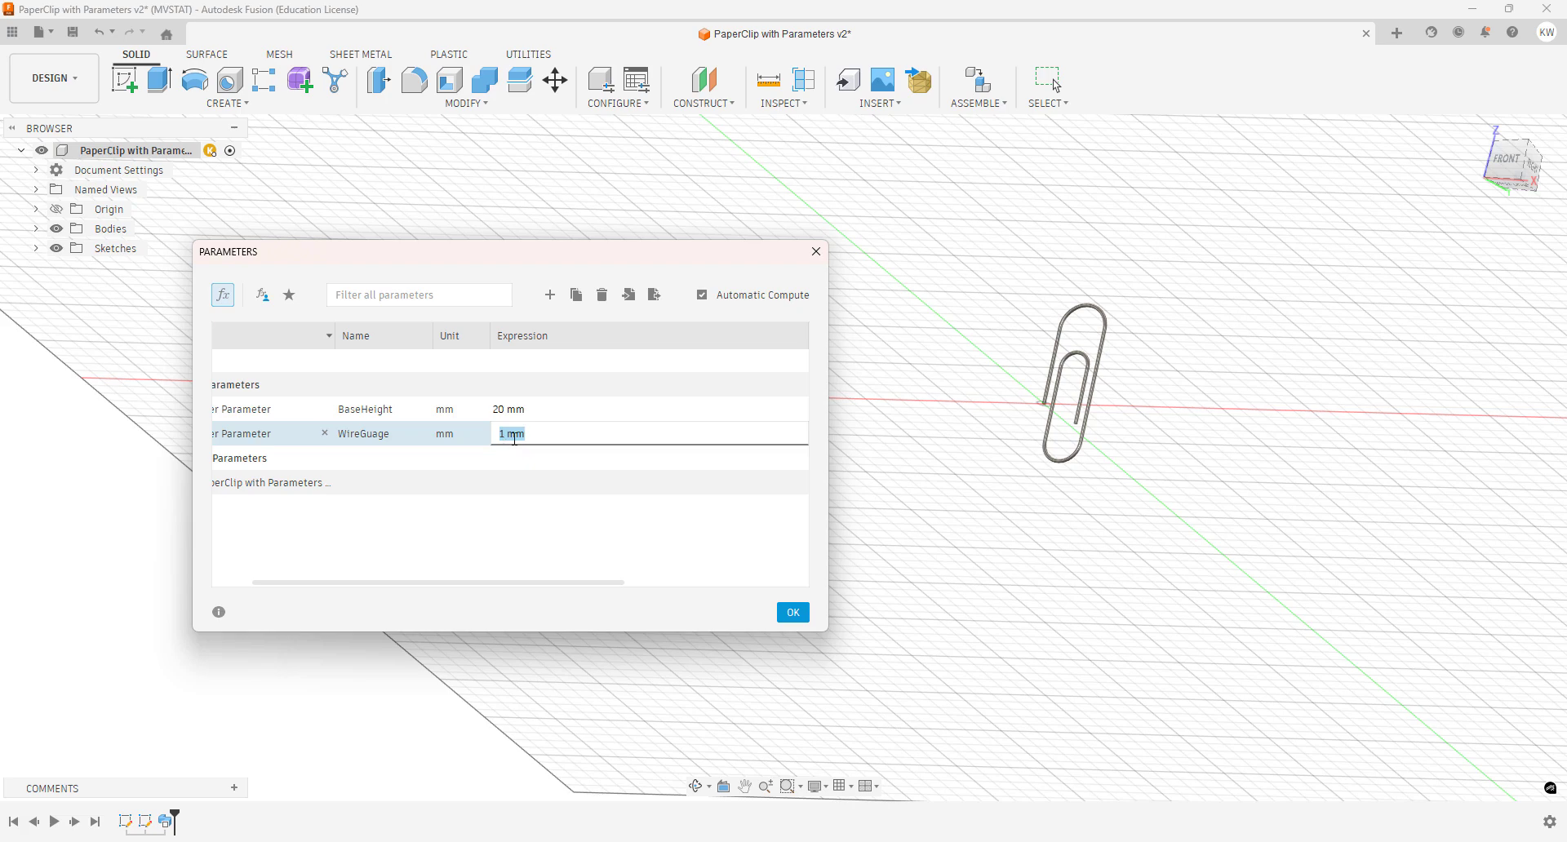
{"action": "type", "text": "4"}
{"action": "key", "text": "Return"}
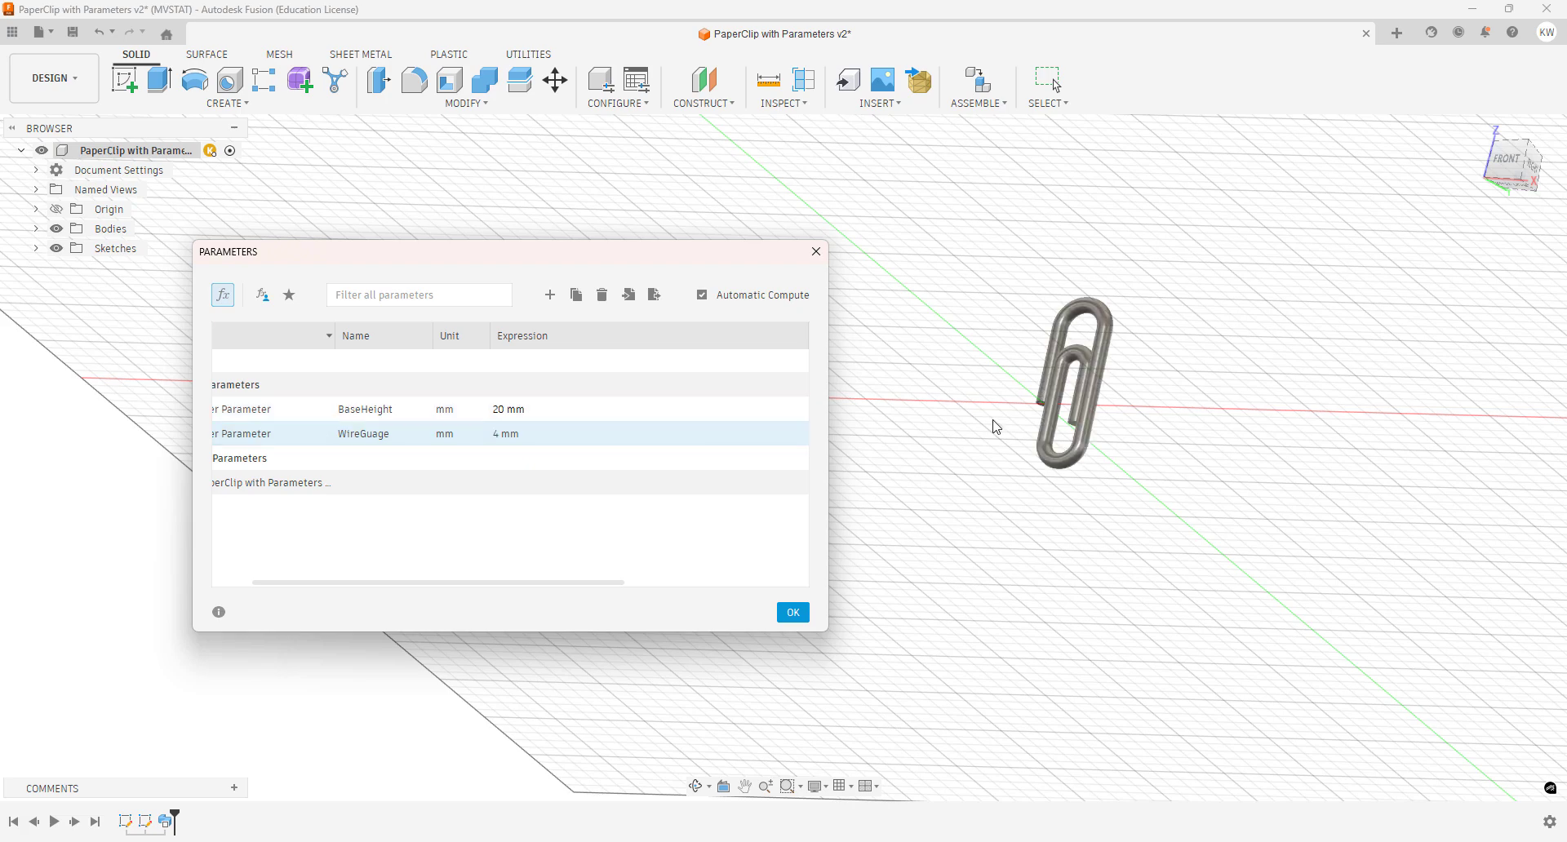
{"action": "left_click", "coordinate": [792, 613]}
Create a new part design and start a sketch on the front (XZ) plane
{"action": "left_click", "coordinate": [1398, 33]}
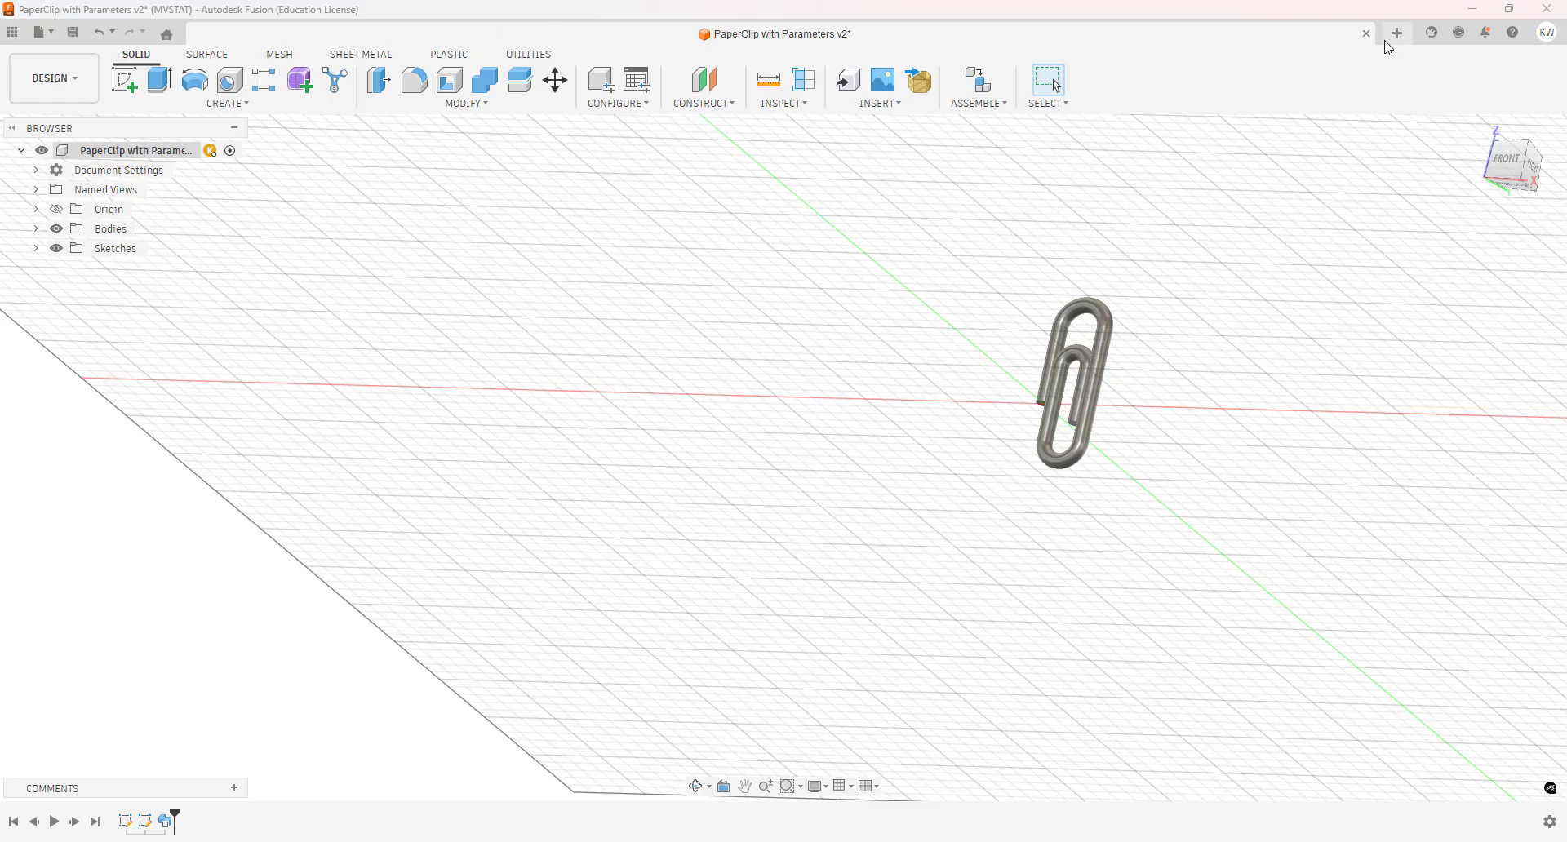
{"action": "left_click", "coordinate": [1071, 587]}
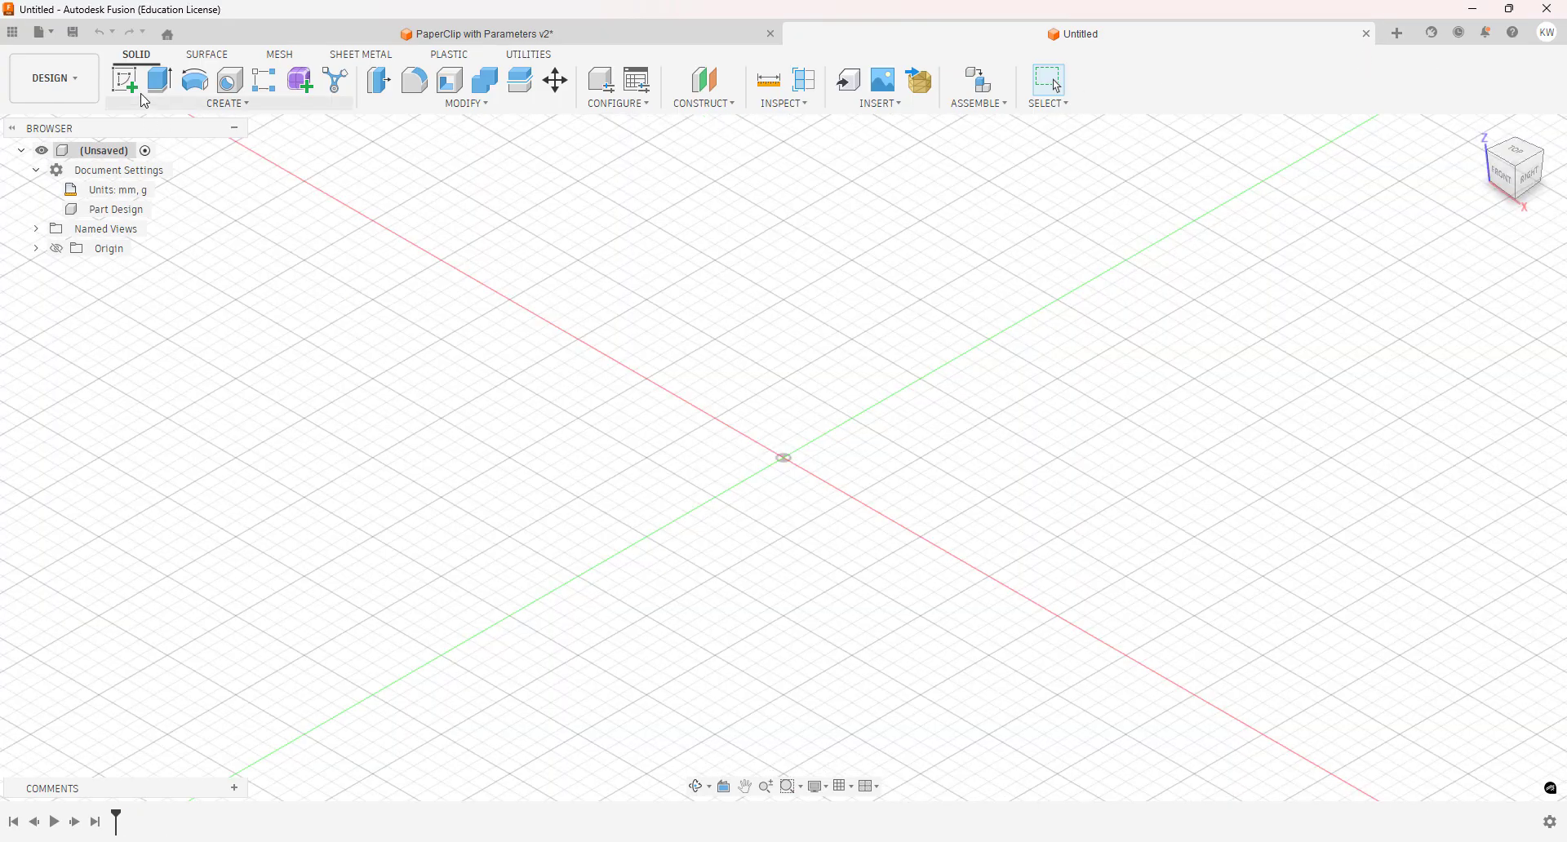
{"action": "left_click", "coordinate": [125, 80]}
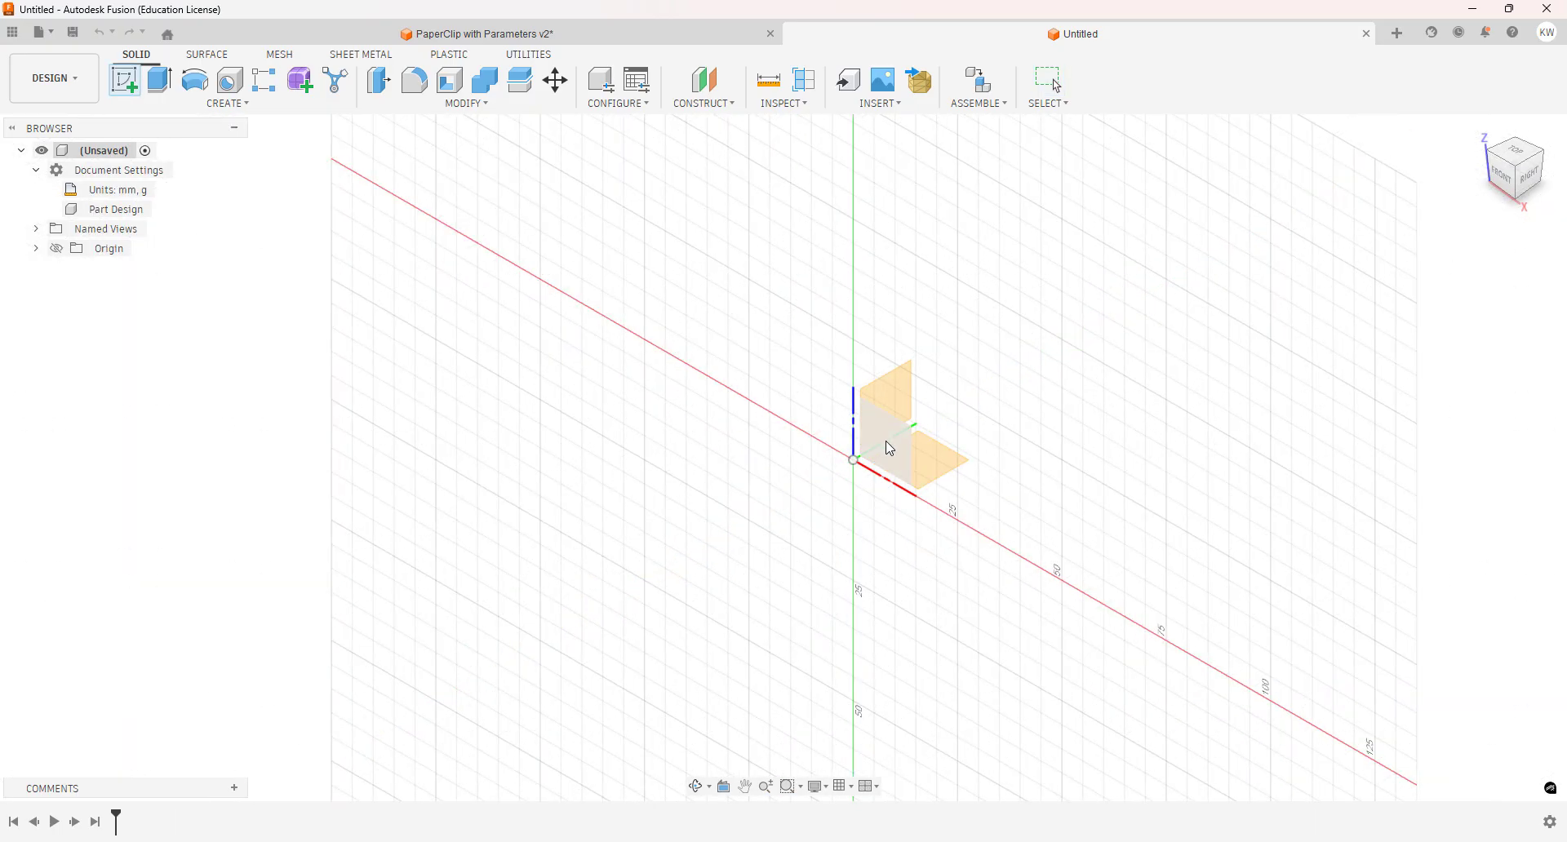
{"action": "left_click", "coordinate": [890, 449]}
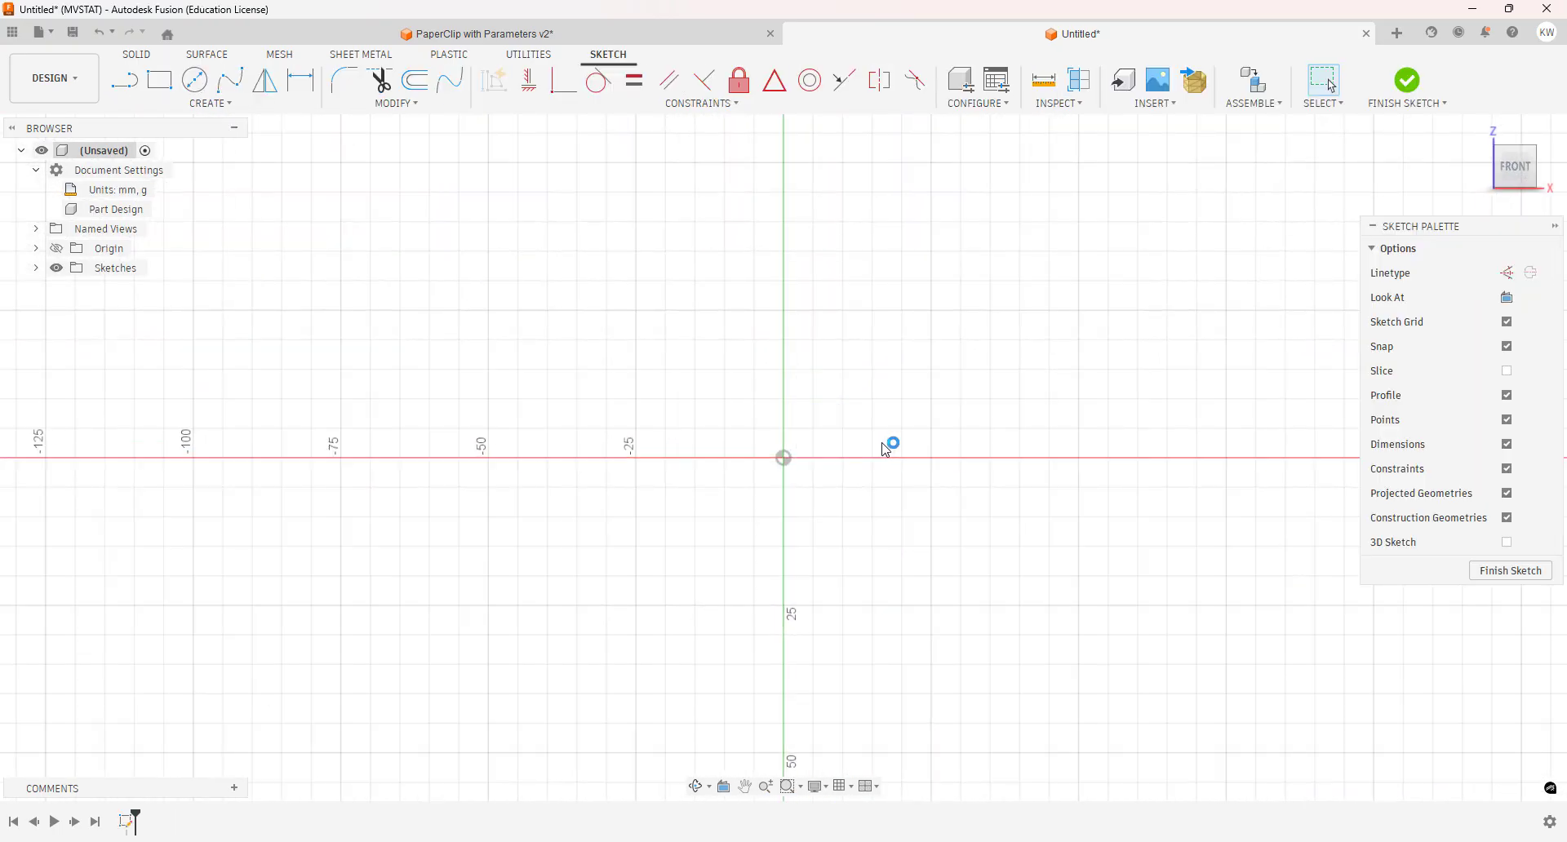
Sketch a 40 mm vertical line upward from the origin
{"action": "key", "text": "l"}
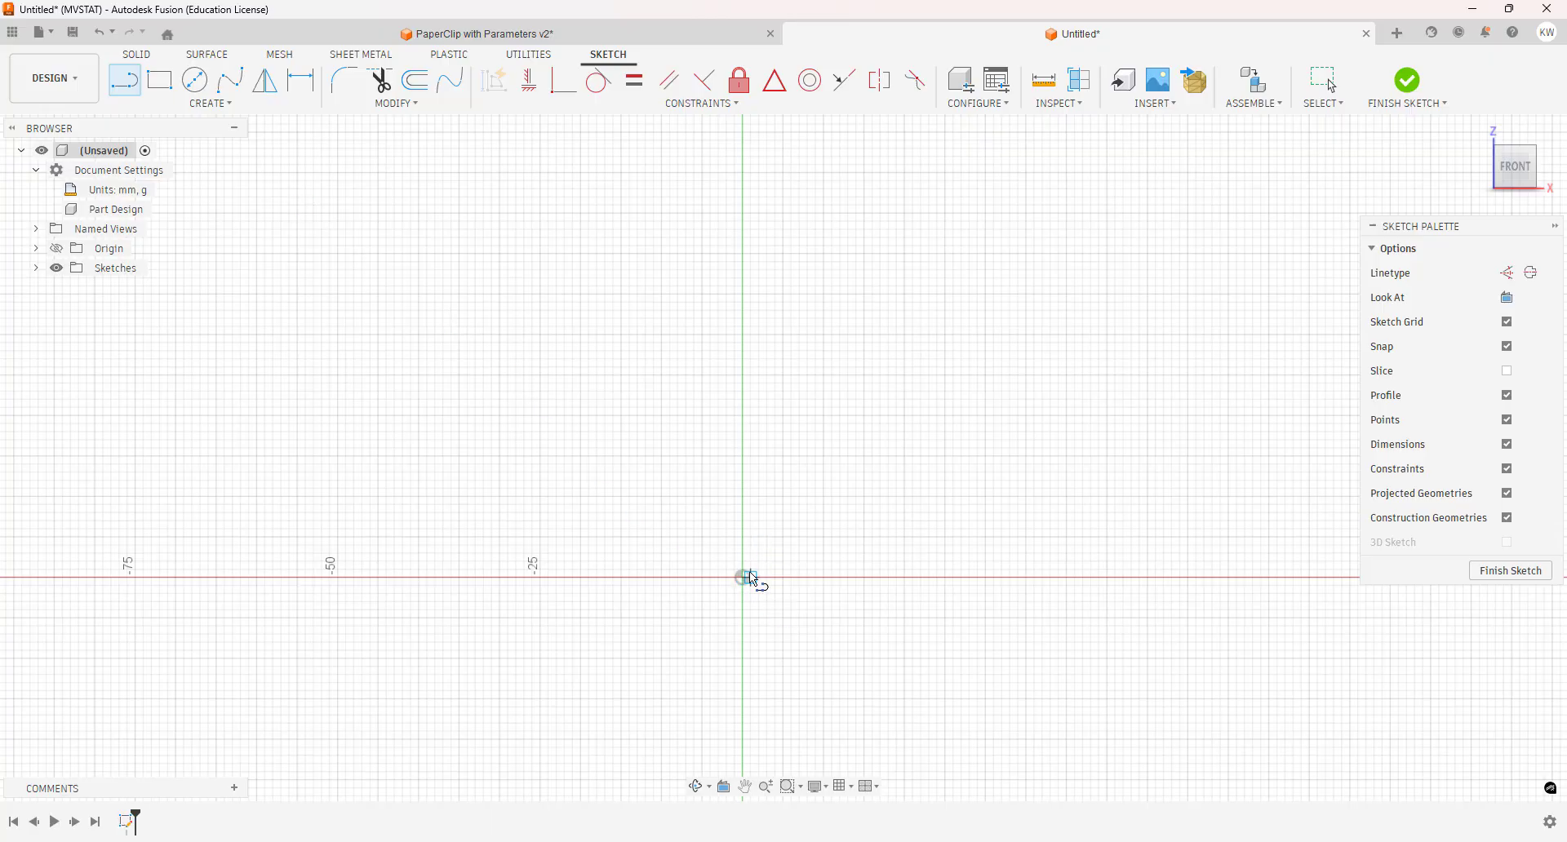
{"action": "scroll", "coordinate": [743, 576], "scroll_direction": "up", "scroll_amount": 2}
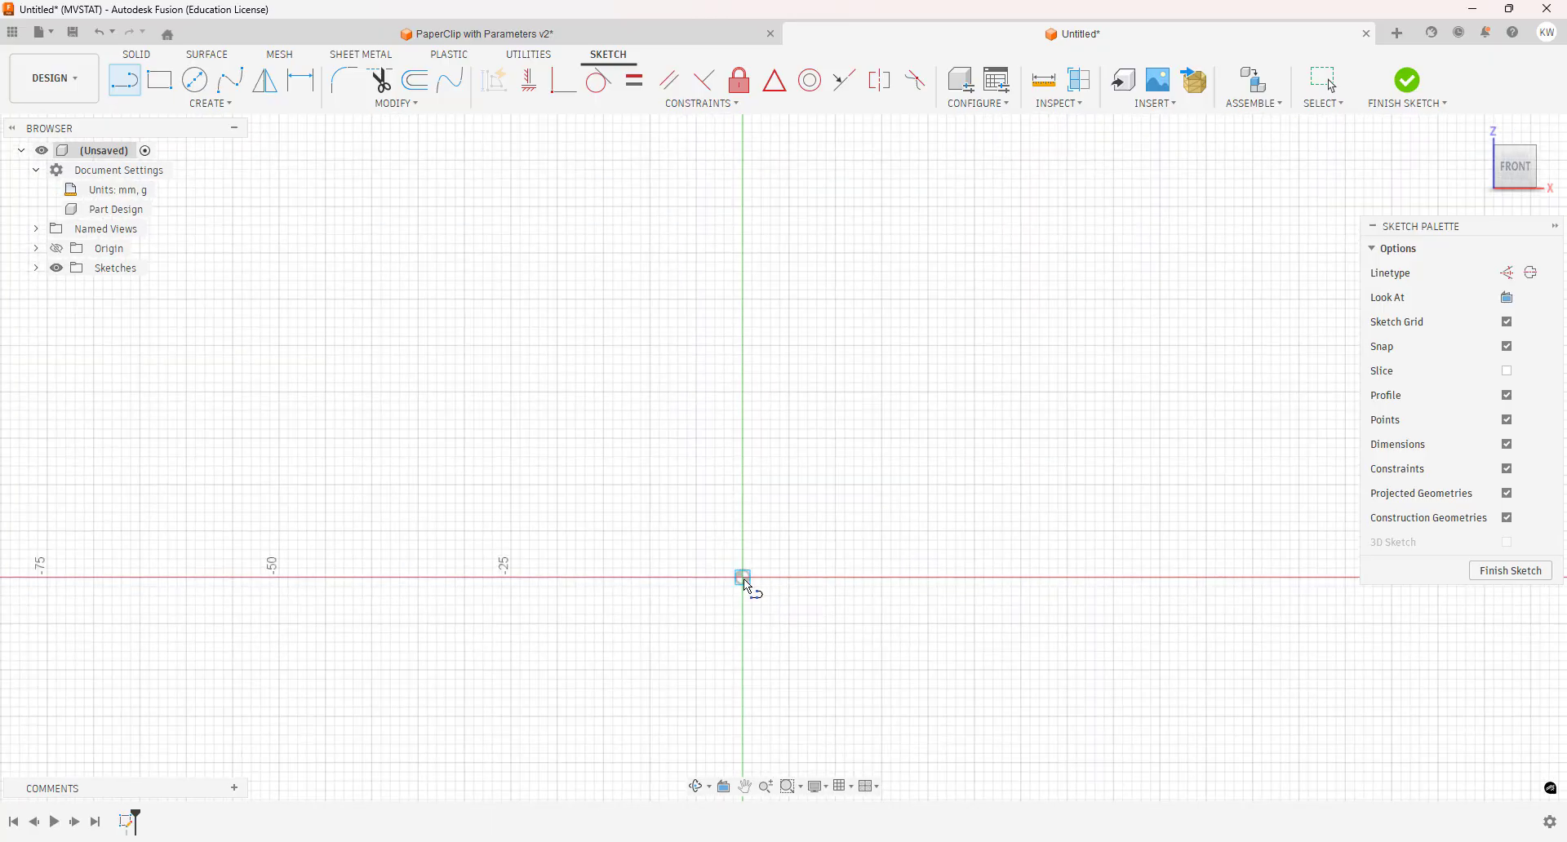
{"action": "left_click", "coordinate": [742, 578]}
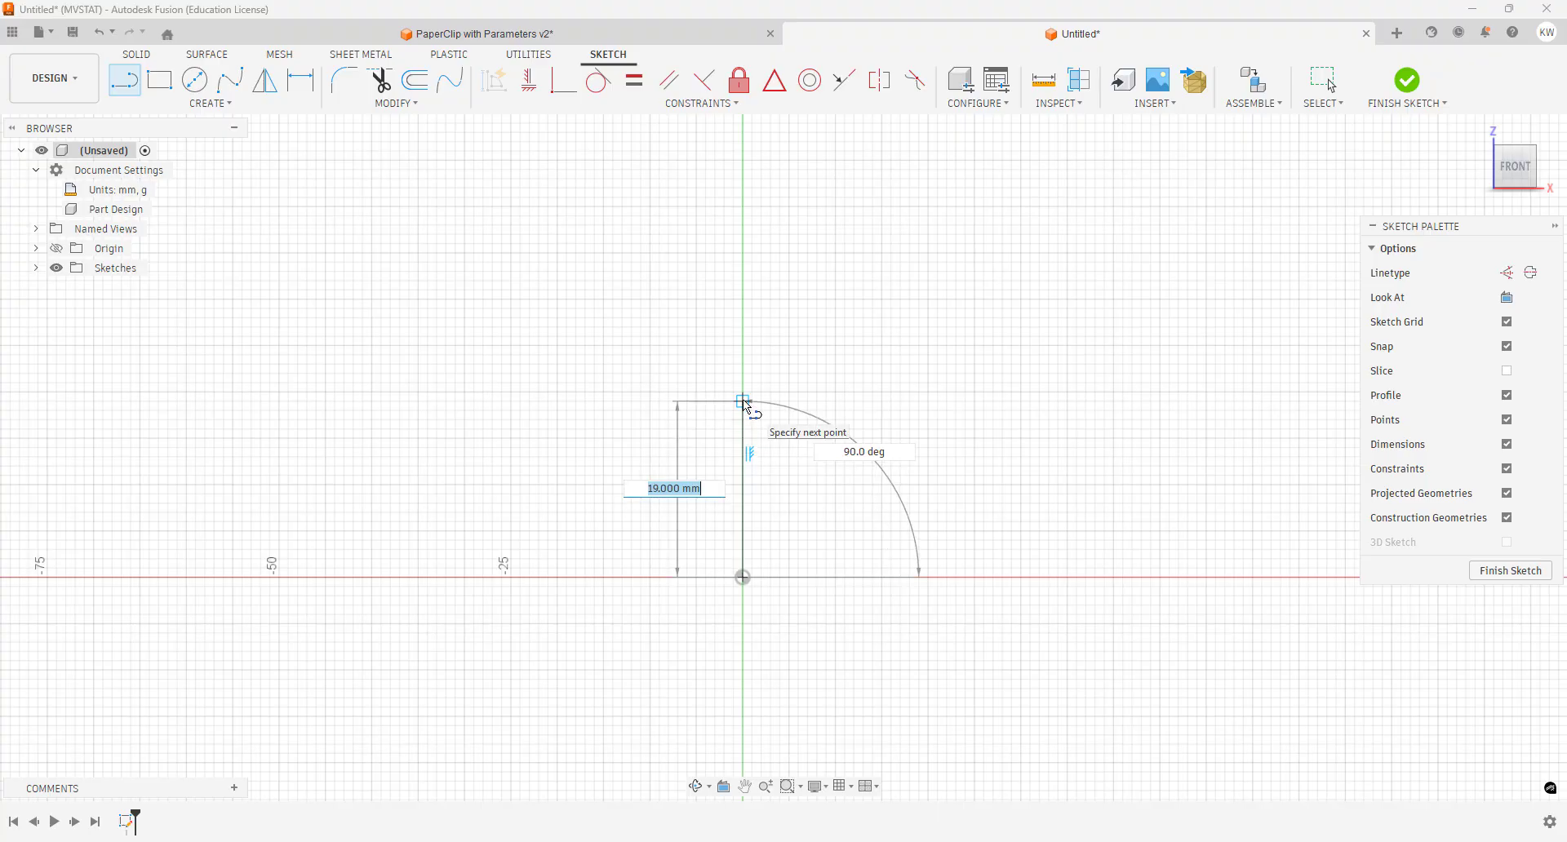
{"action": "type", "text": "40"}
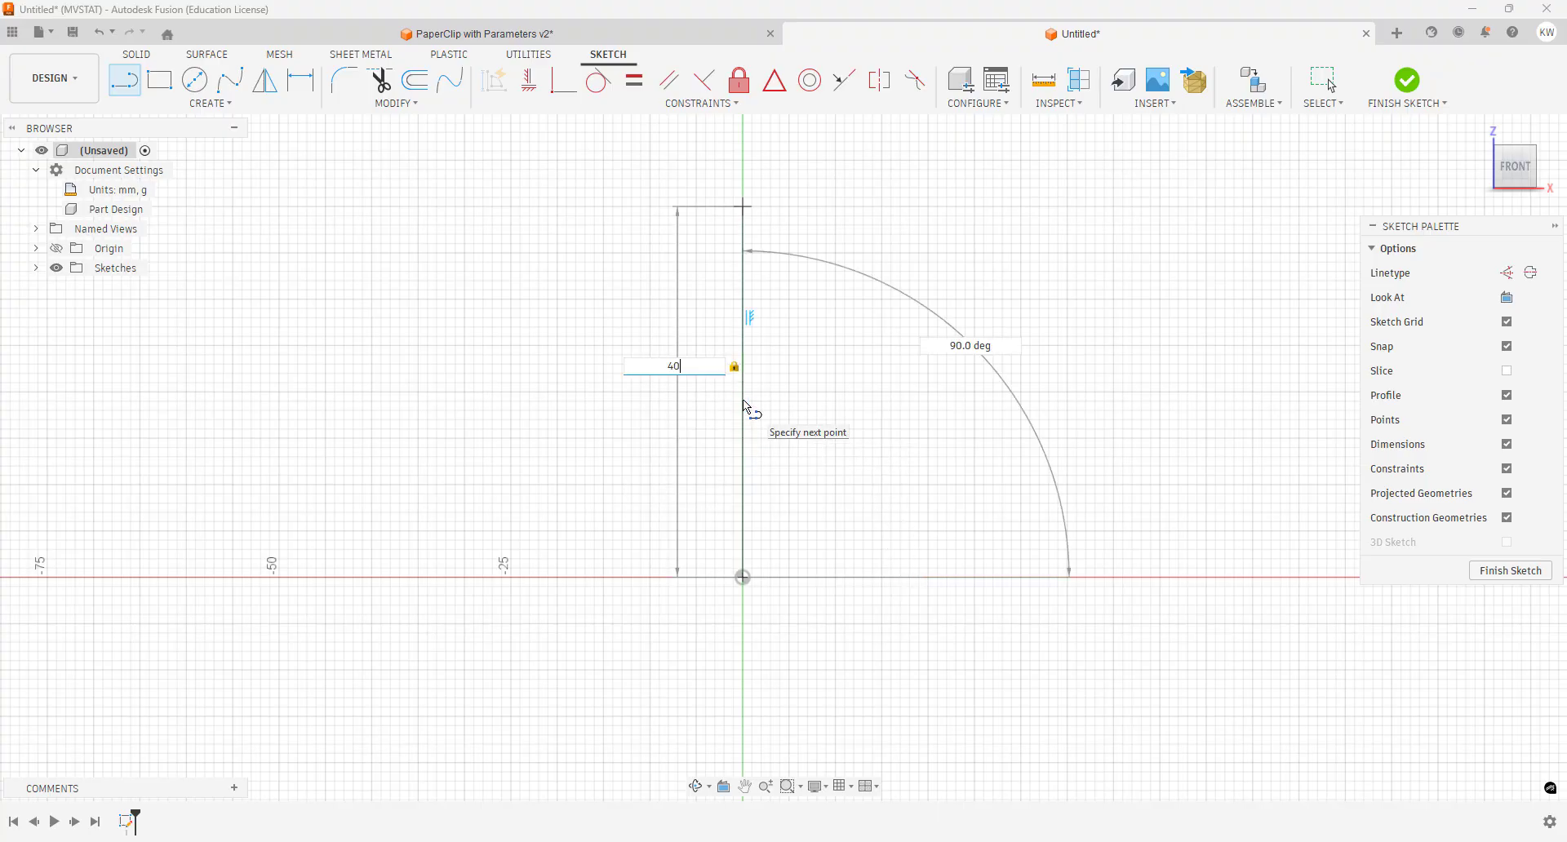
{"action": "key", "text": "Return"}
{"action": "key", "text": "Escape"}
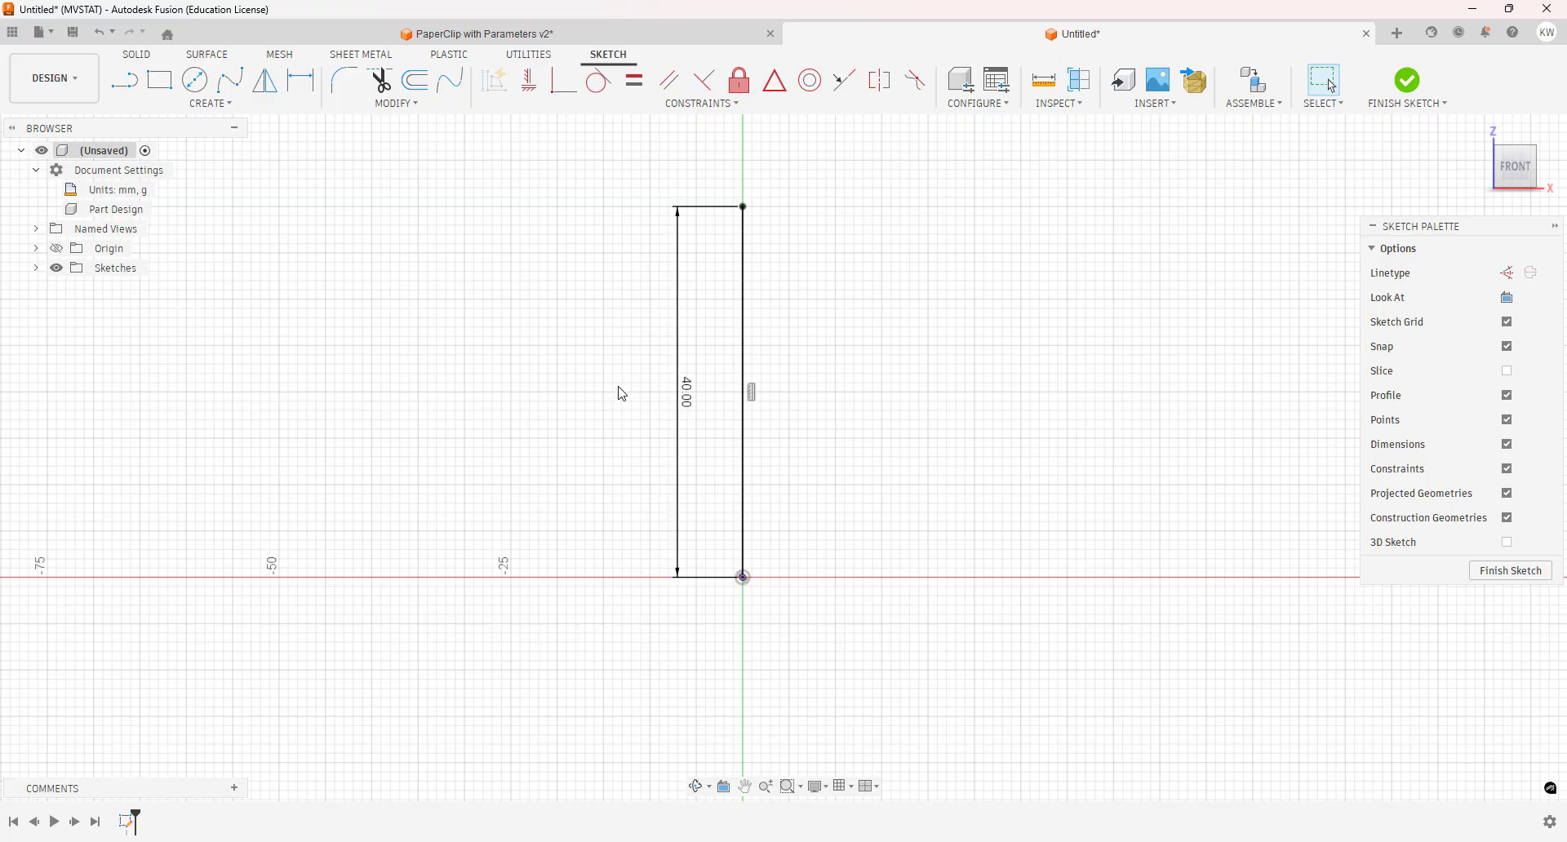
Add a user parameter named BaseHeight in mm with the expression 40
{"action": "left_click", "coordinate": [415, 104]}
{"action": "left_click", "coordinate": [414, 271]}
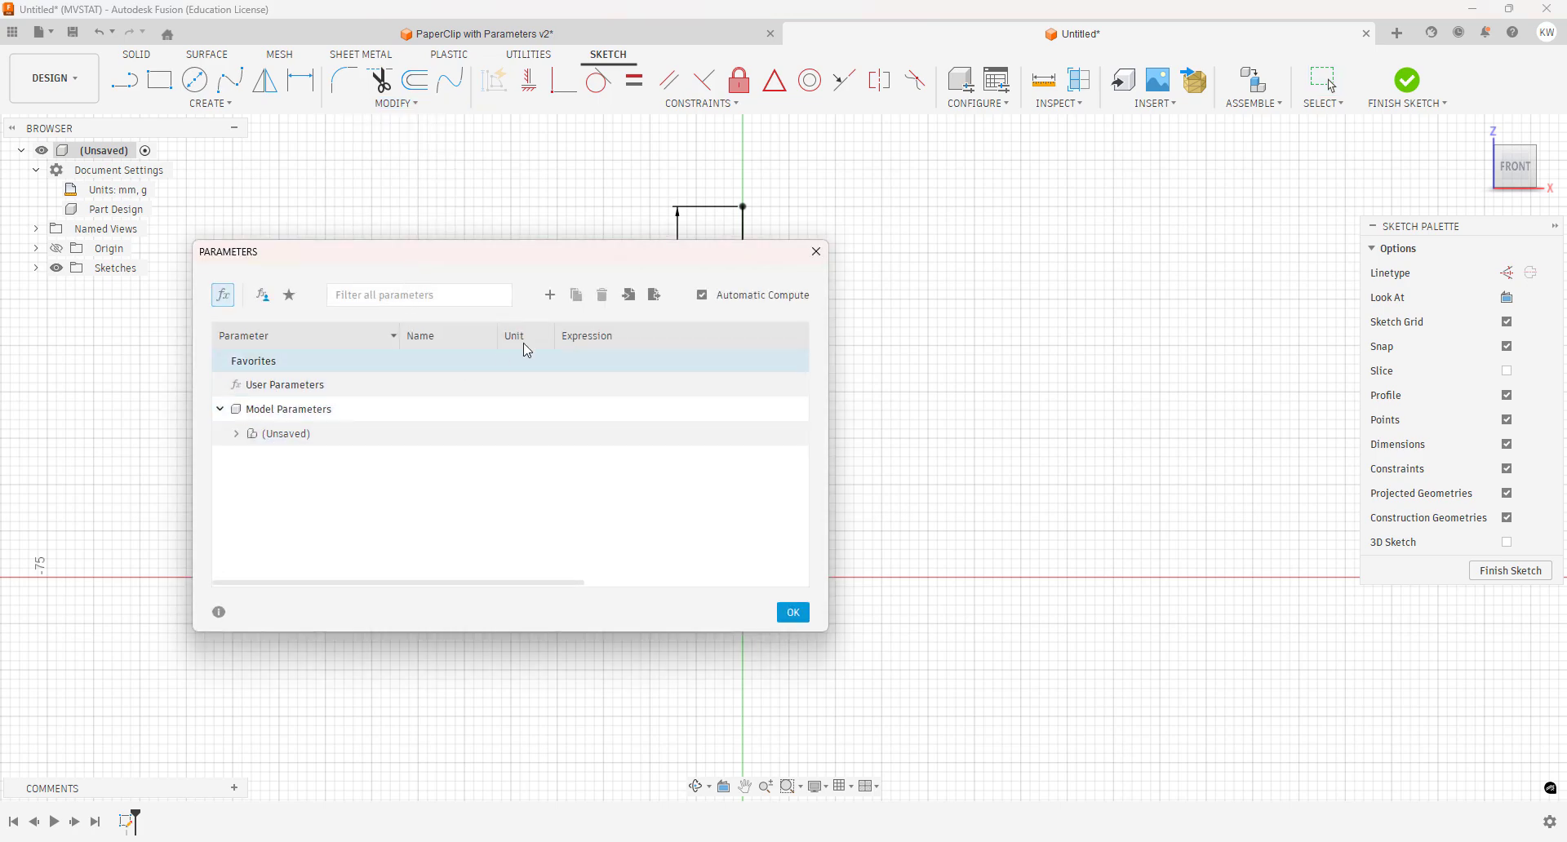
{"action": "left_click", "coordinate": [552, 297]}
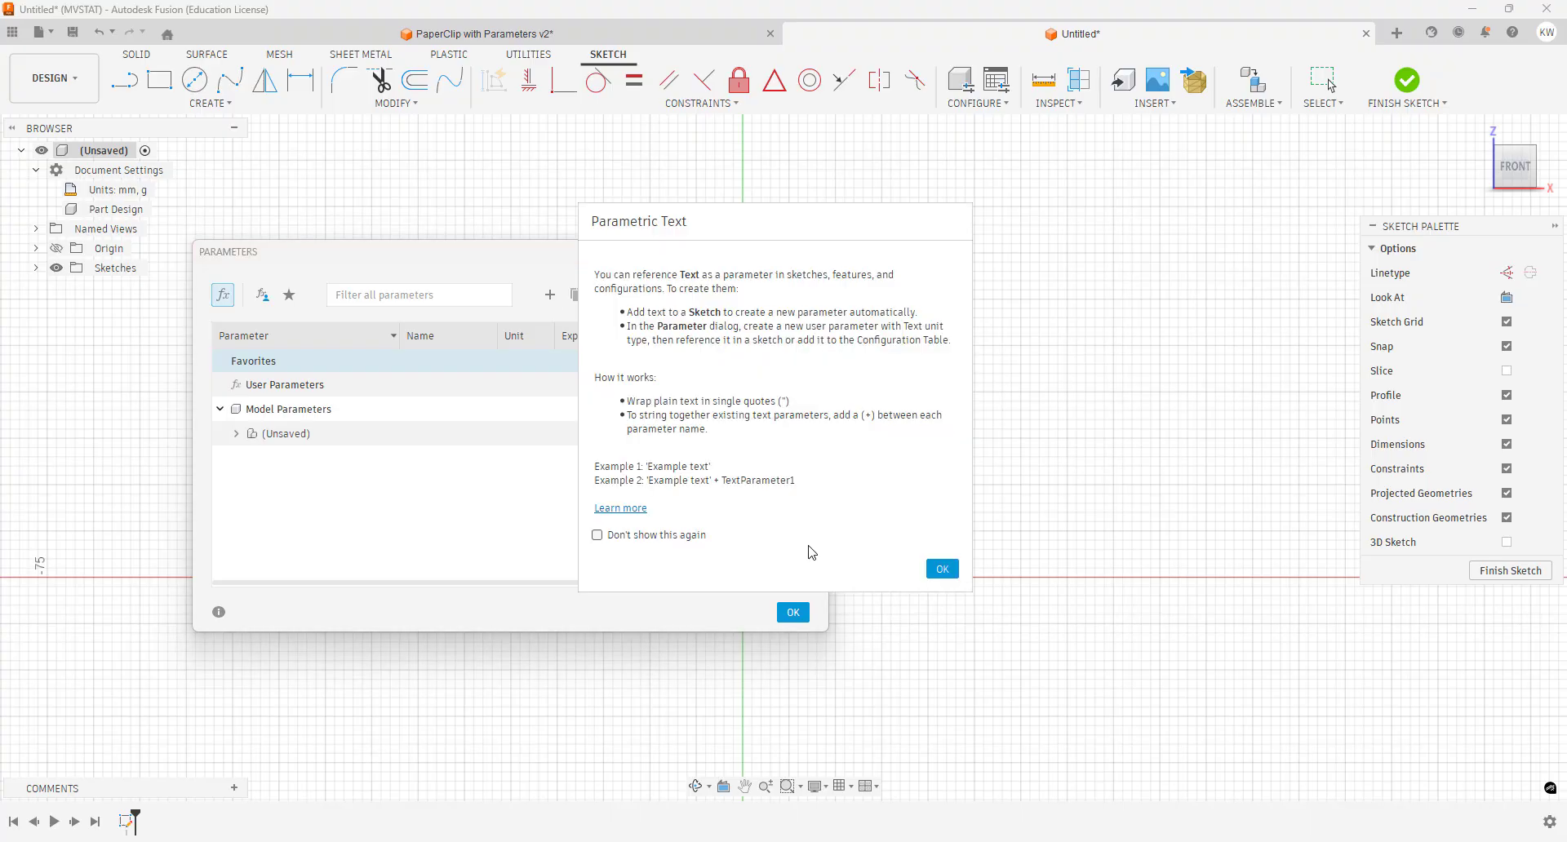
{"action": "left_click", "coordinate": [943, 569]}
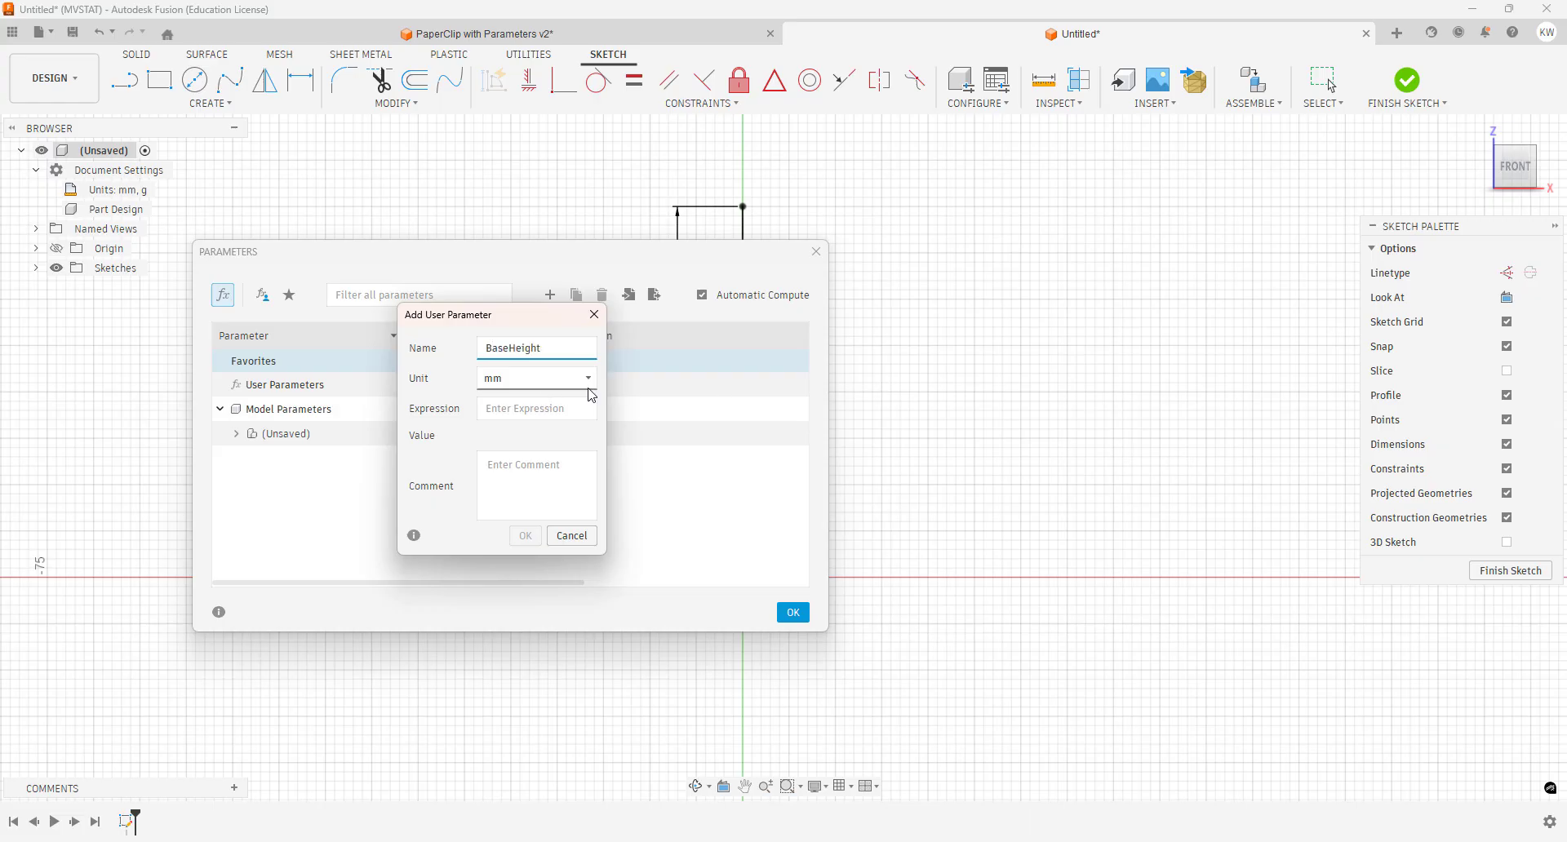
{"action": "left_click", "coordinate": [506, 409]}
{"action": "type", "text": "40"}
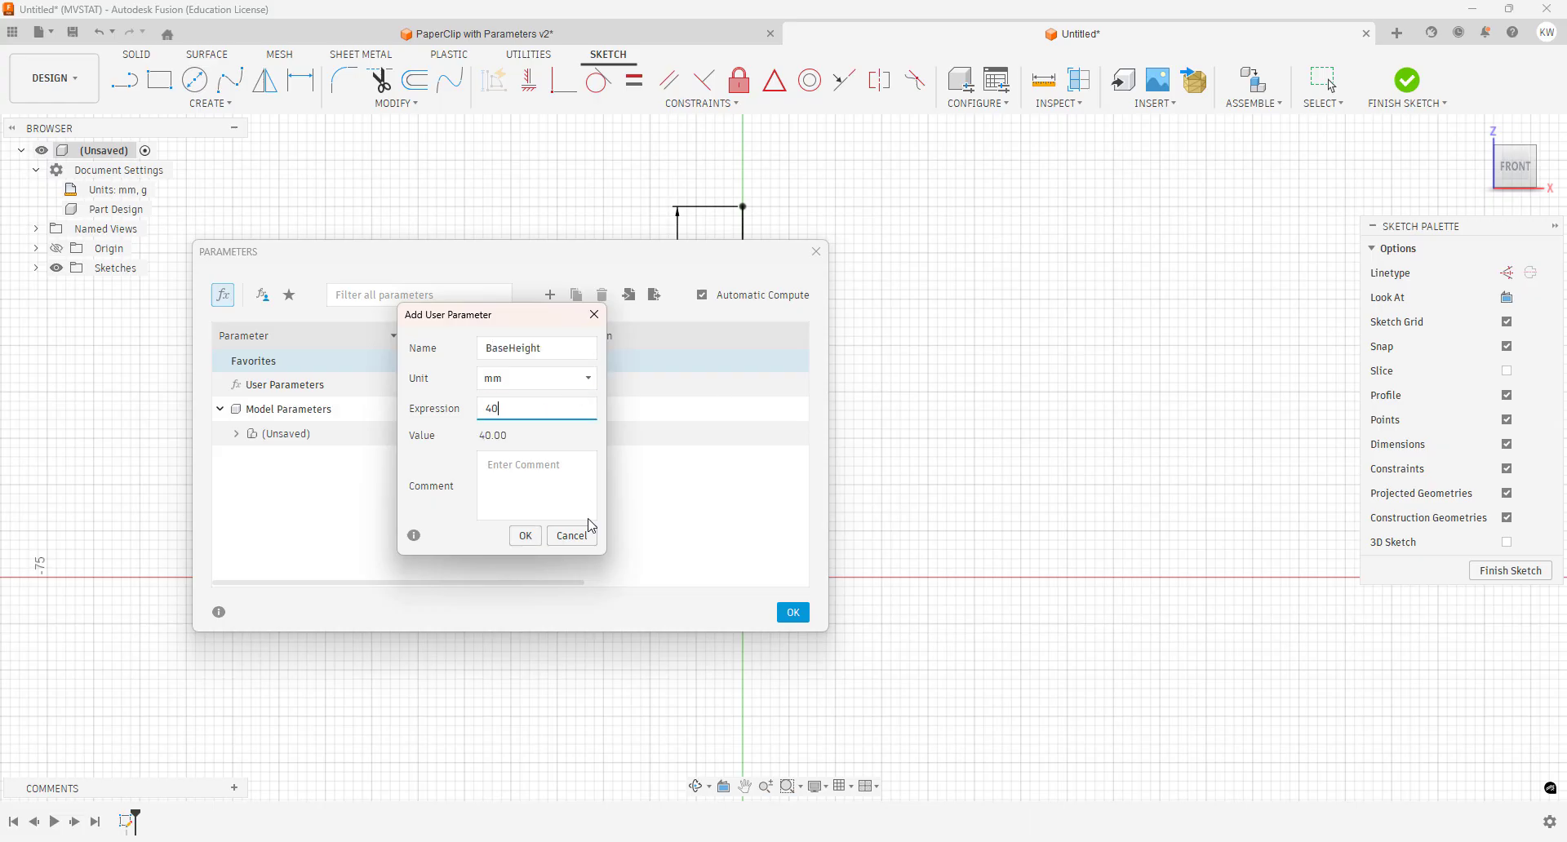
{"action": "left_click", "coordinate": [526, 537]}
{"action": "left_click", "coordinate": [793, 612]}
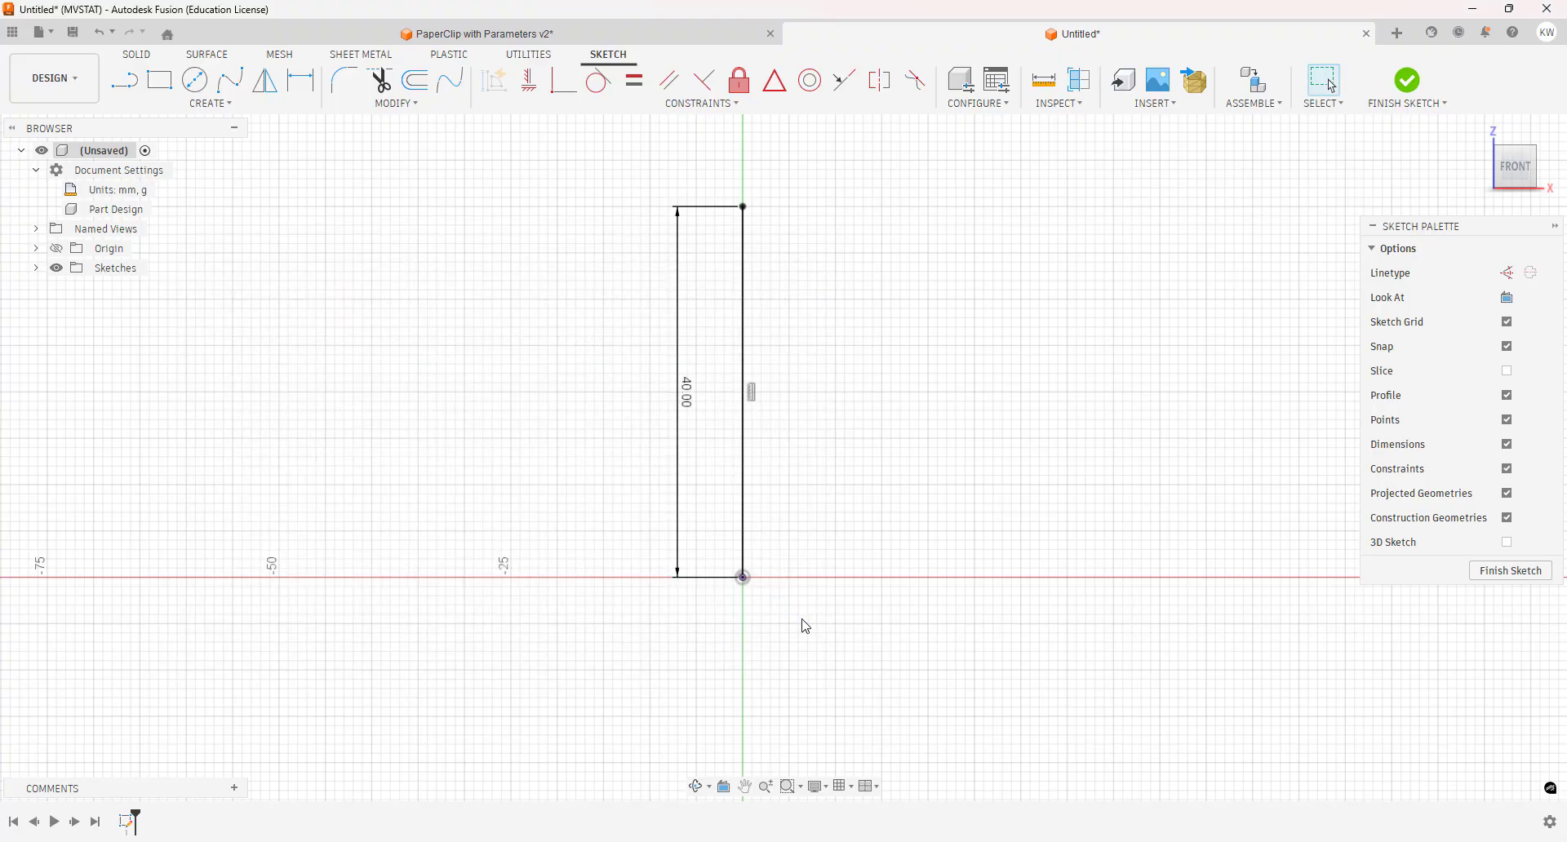
Link the vertical line's length dimension to the BaseHeight parameter
{"action": "double_click", "coordinate": [693, 402]}
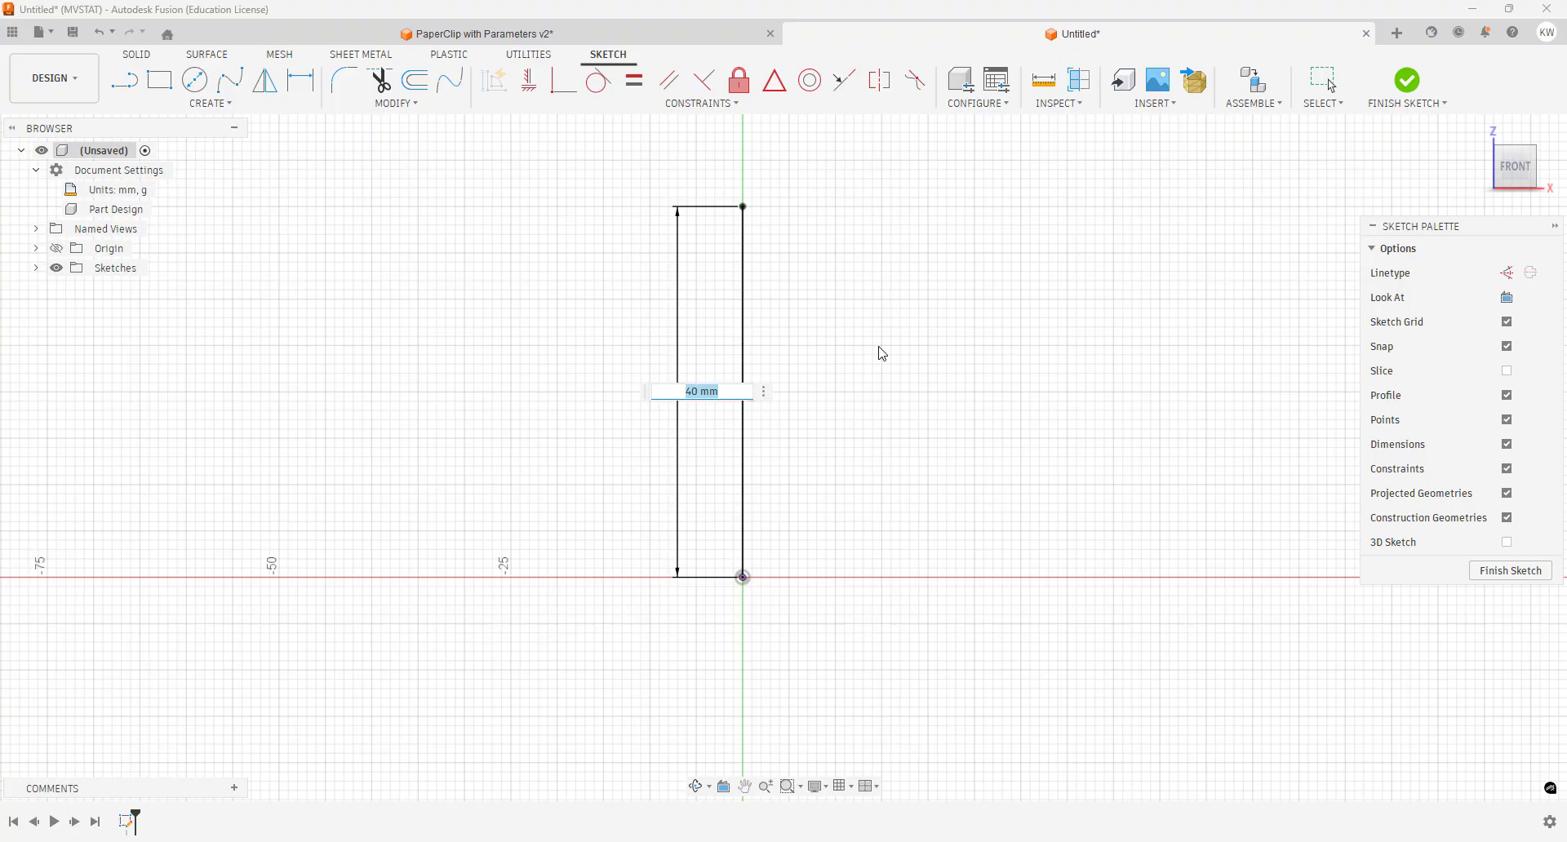
{"action": "type", "text": "B"}
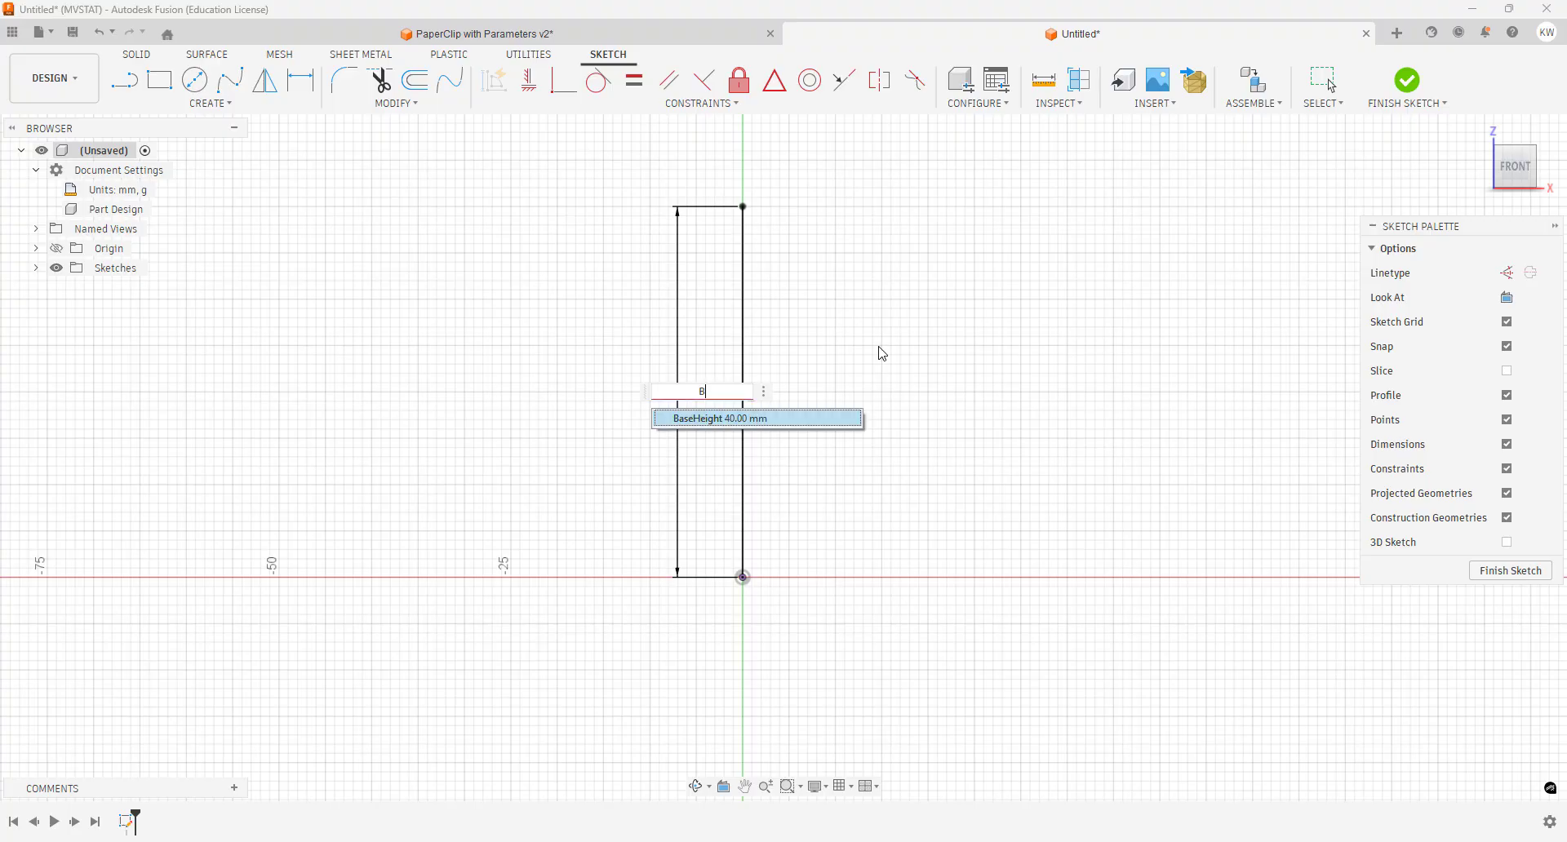
{"action": "left_click", "coordinate": [720, 423]}
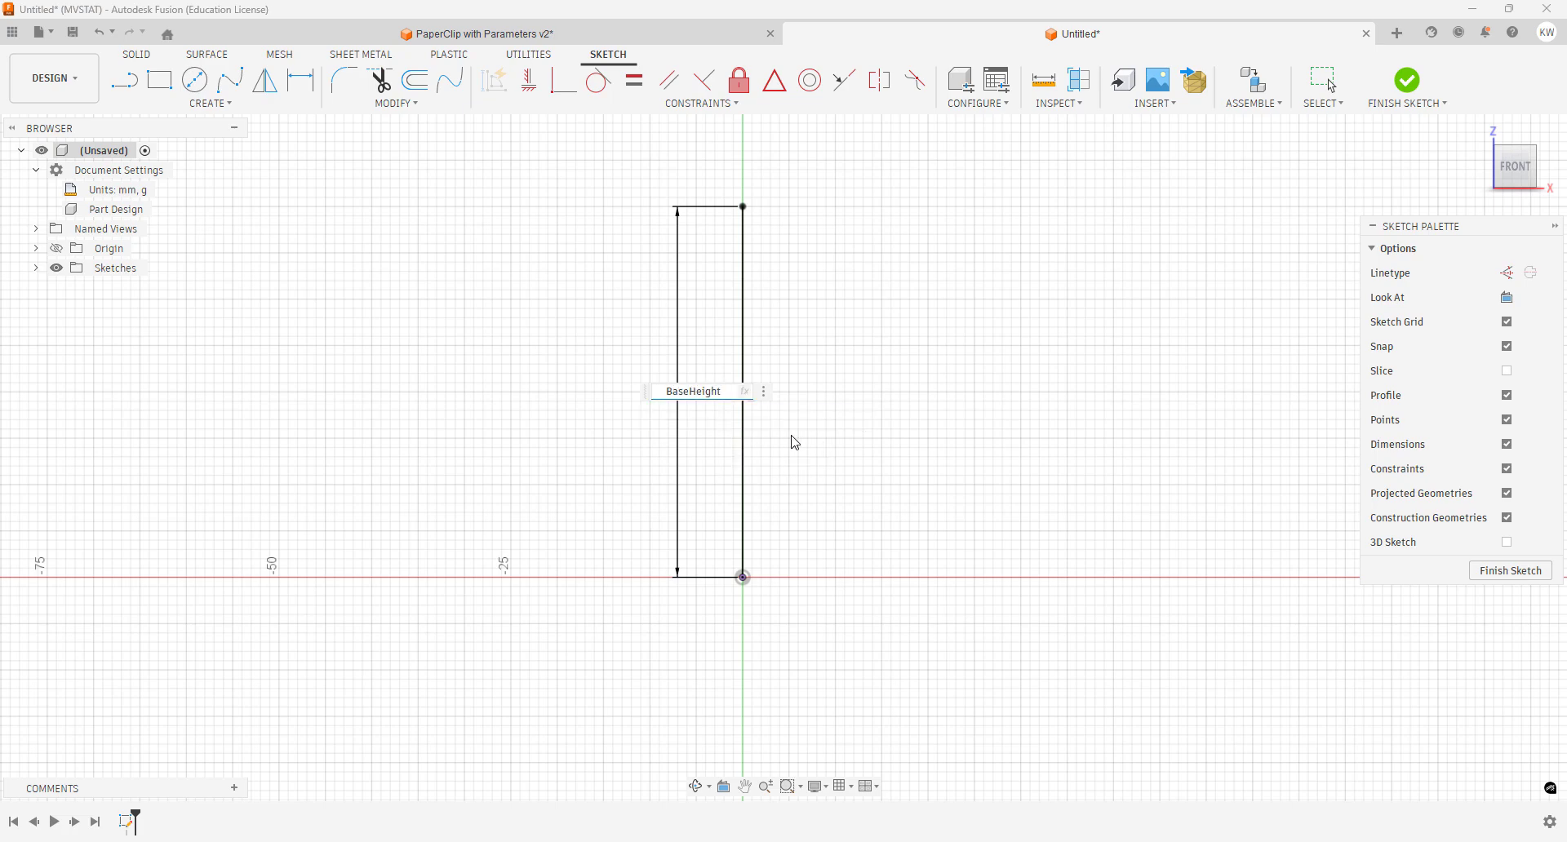
{"action": "key", "text": "Return"}
Set the BaseHeight parameter to 30 mm to test the linked line
{"action": "scroll", "coordinate": [868, 443], "scroll_direction": "down", "scroll_amount": 5}
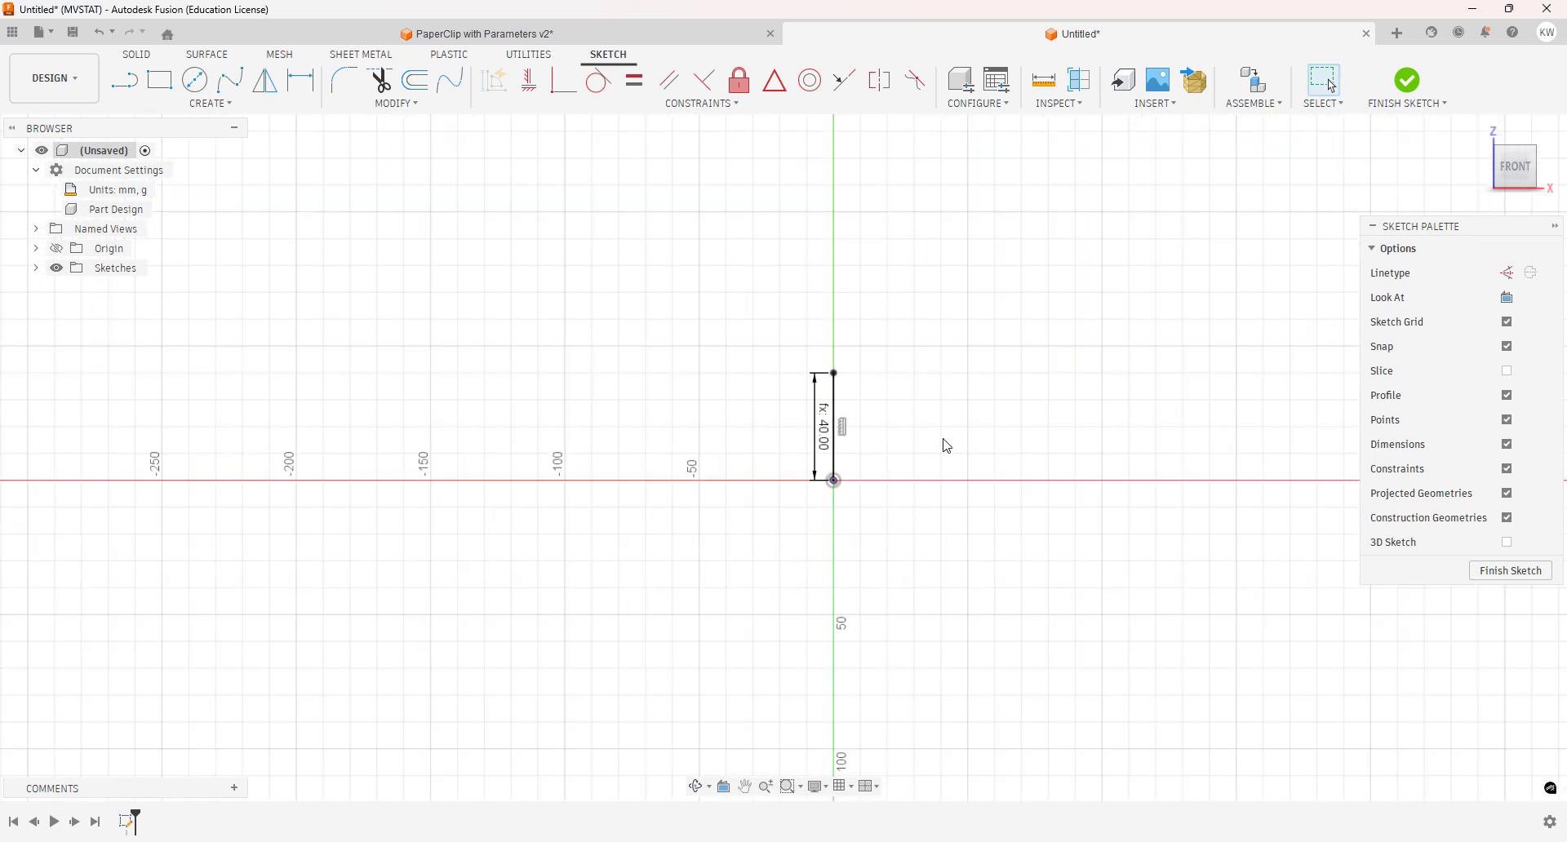
{"action": "middle_click_drag", "start_coordinate": [980, 433], "coordinate": [843, 491]}
{"action": "scroll", "coordinate": [836, 492], "scroll_direction": "down", "scroll_amount": 4}
{"action": "middle_click_drag", "start_coordinate": [963, 480], "coordinate": [914, 409]}
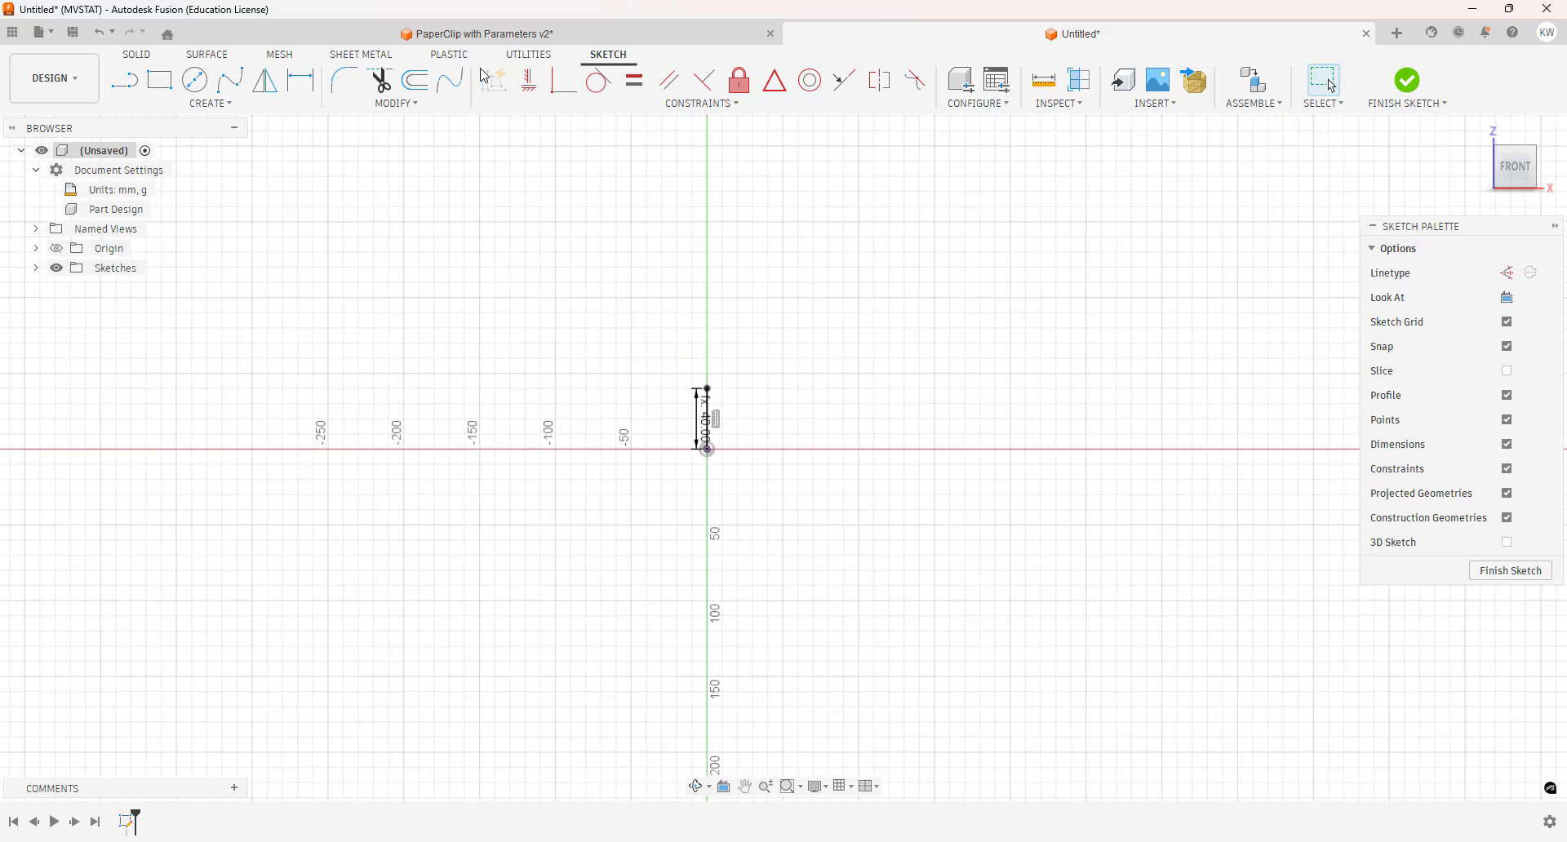
{"action": "middle_click_drag", "start_coordinate": [658, 283], "coordinate": [895, 283]}
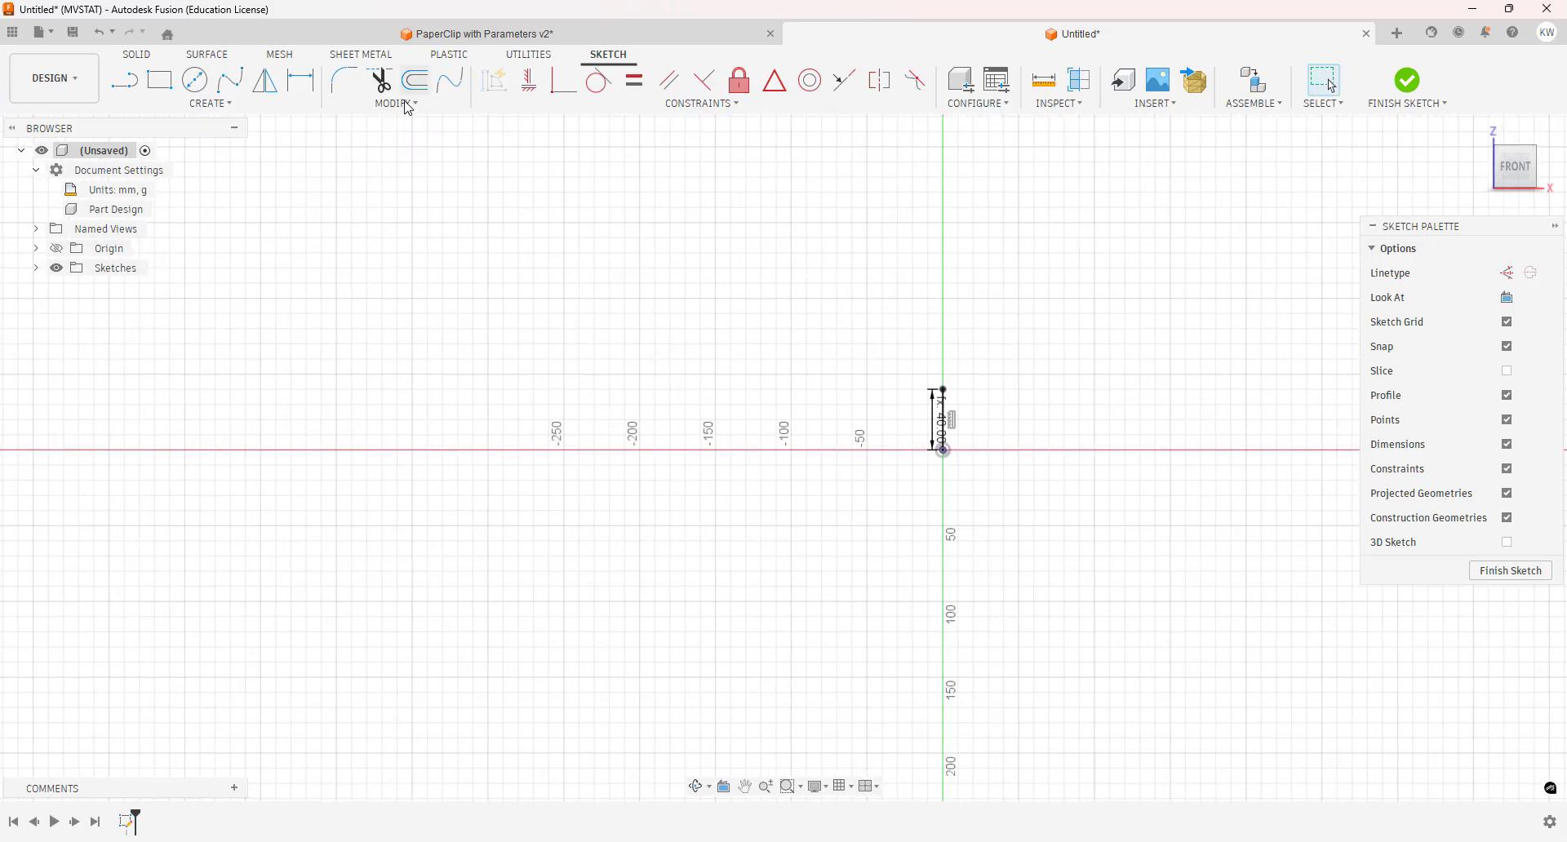
{"action": "left_click", "coordinate": [408, 105]}
{"action": "left_click", "coordinate": [391, 270]}
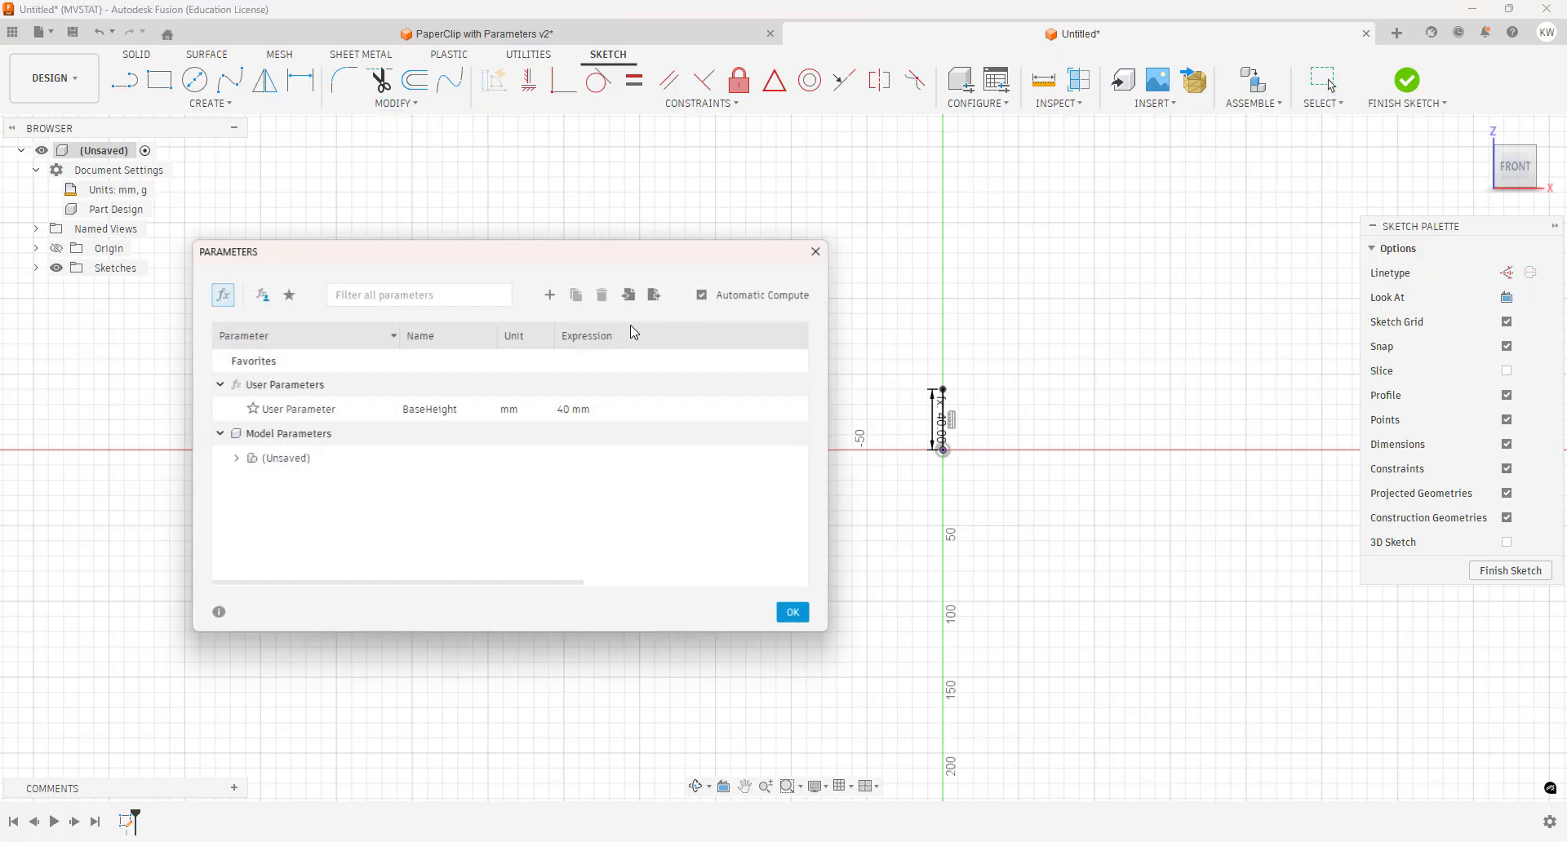
{"action": "double_click", "coordinate": [575, 409]}
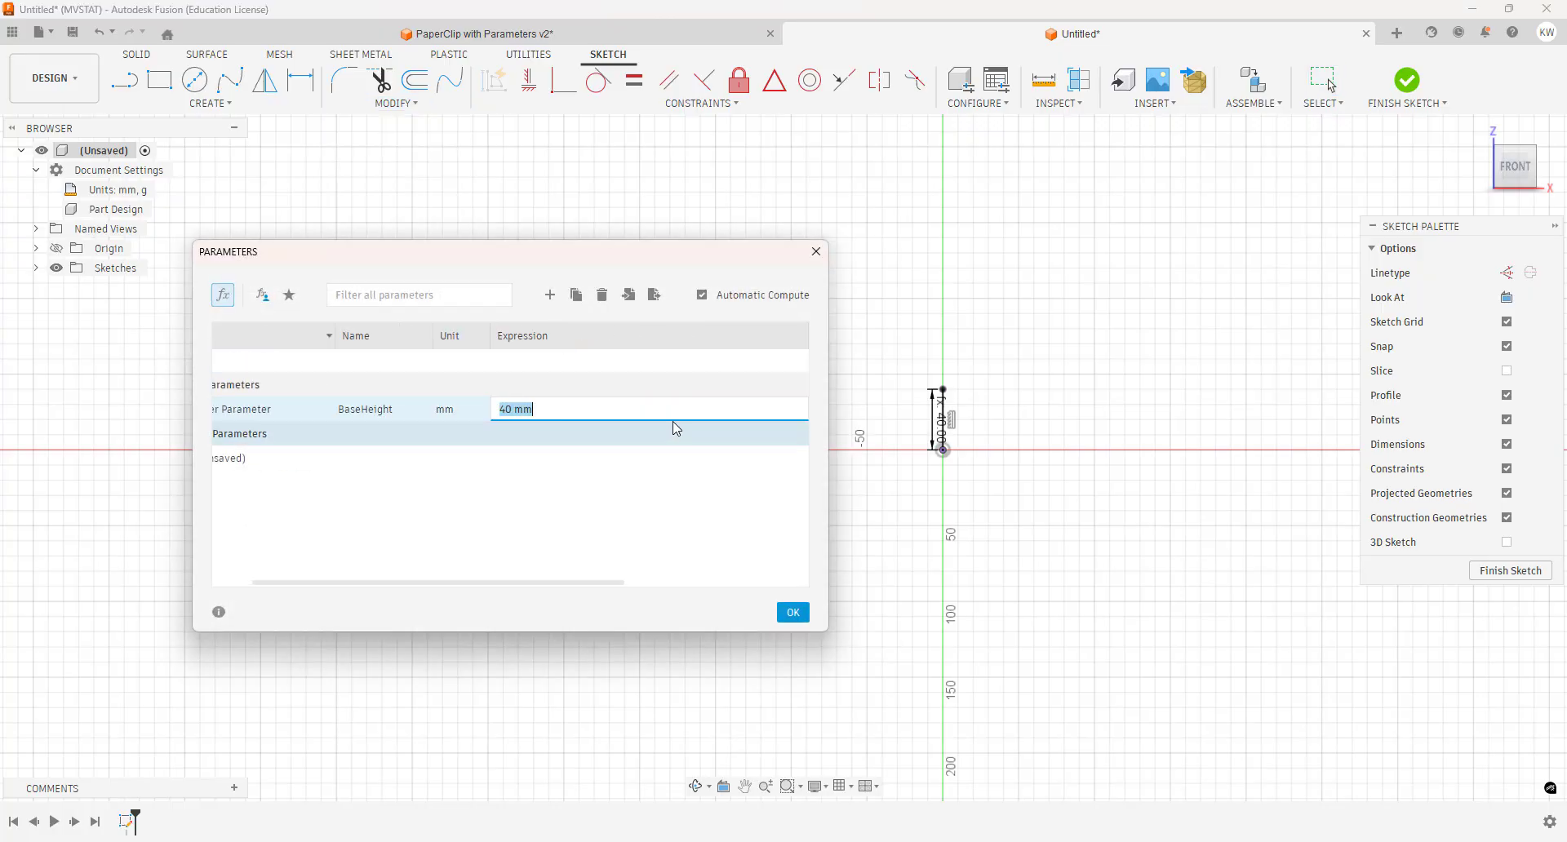
{"action": "type", "text": "30"}
{"action": "key", "text": "Return"}
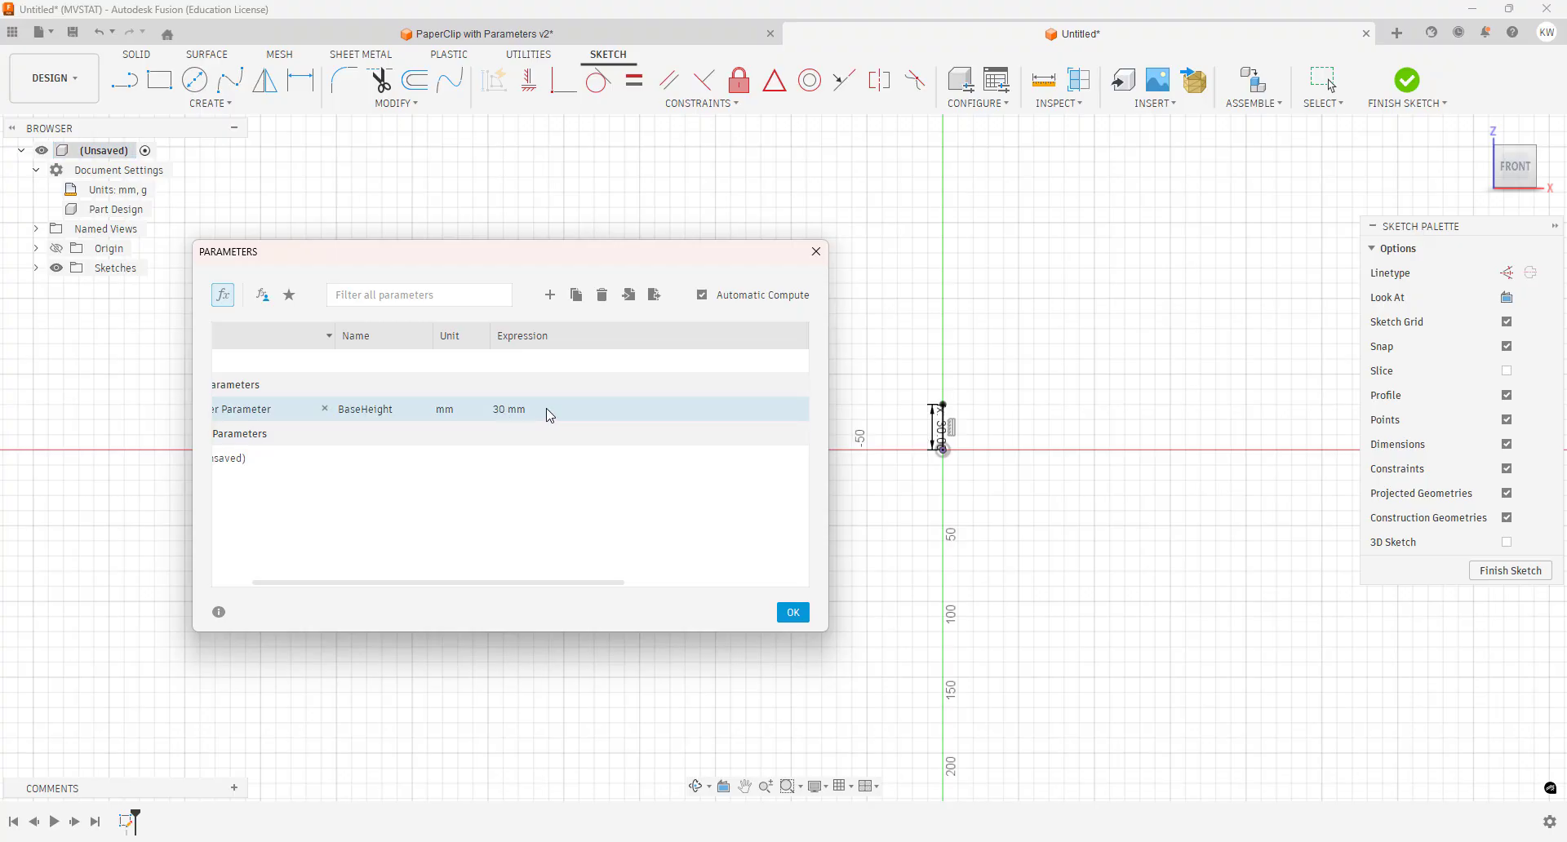
Set the BaseHeight parameter back to 40 mm and close the parameter list
{"action": "double_click", "coordinate": [521, 409]}
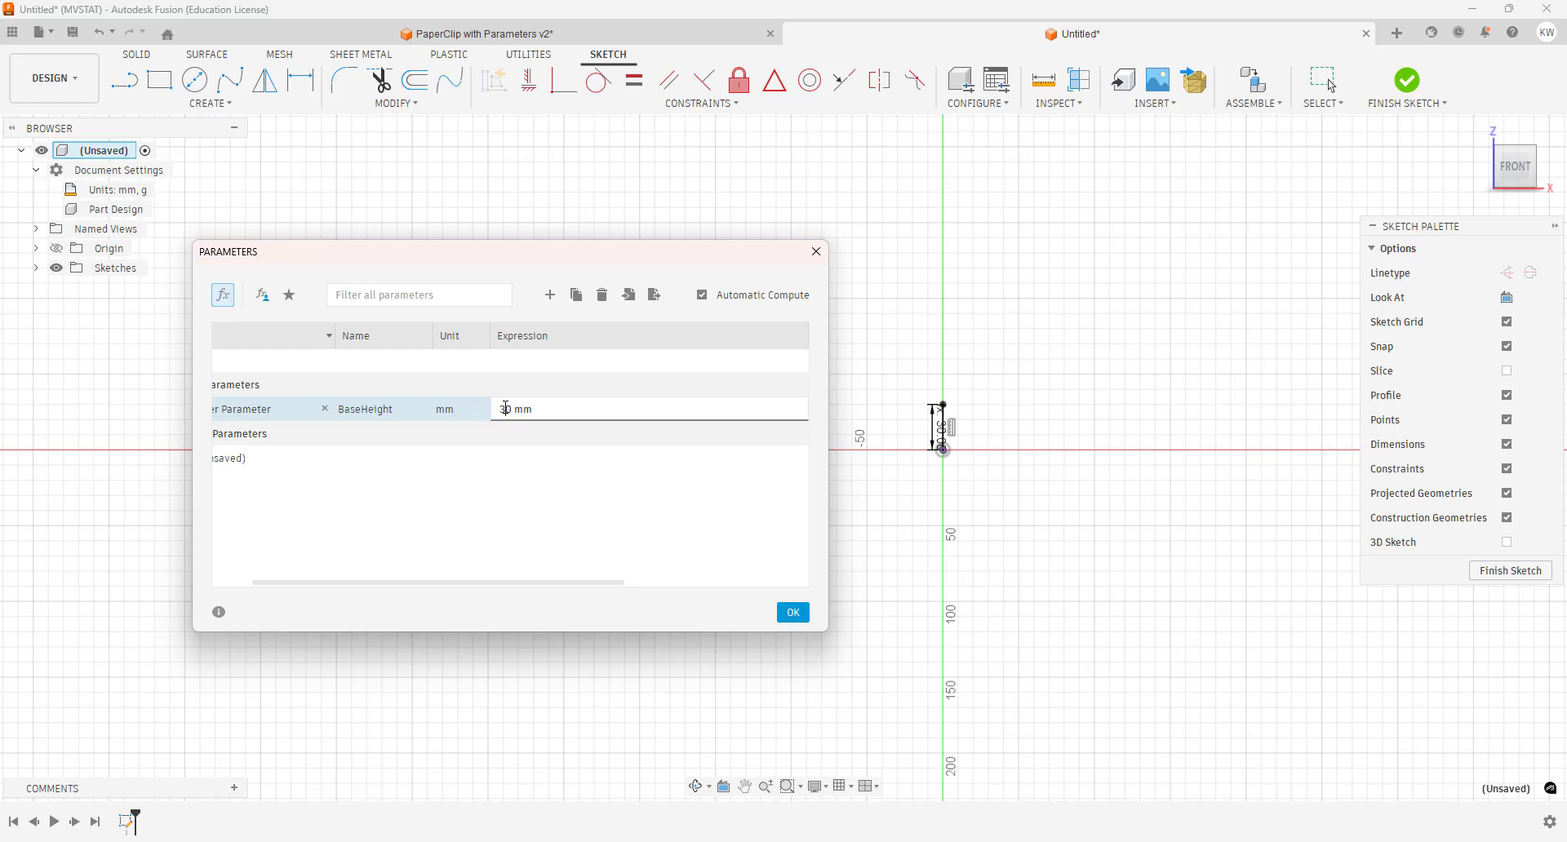
{"action": "key", "text": "Return"}
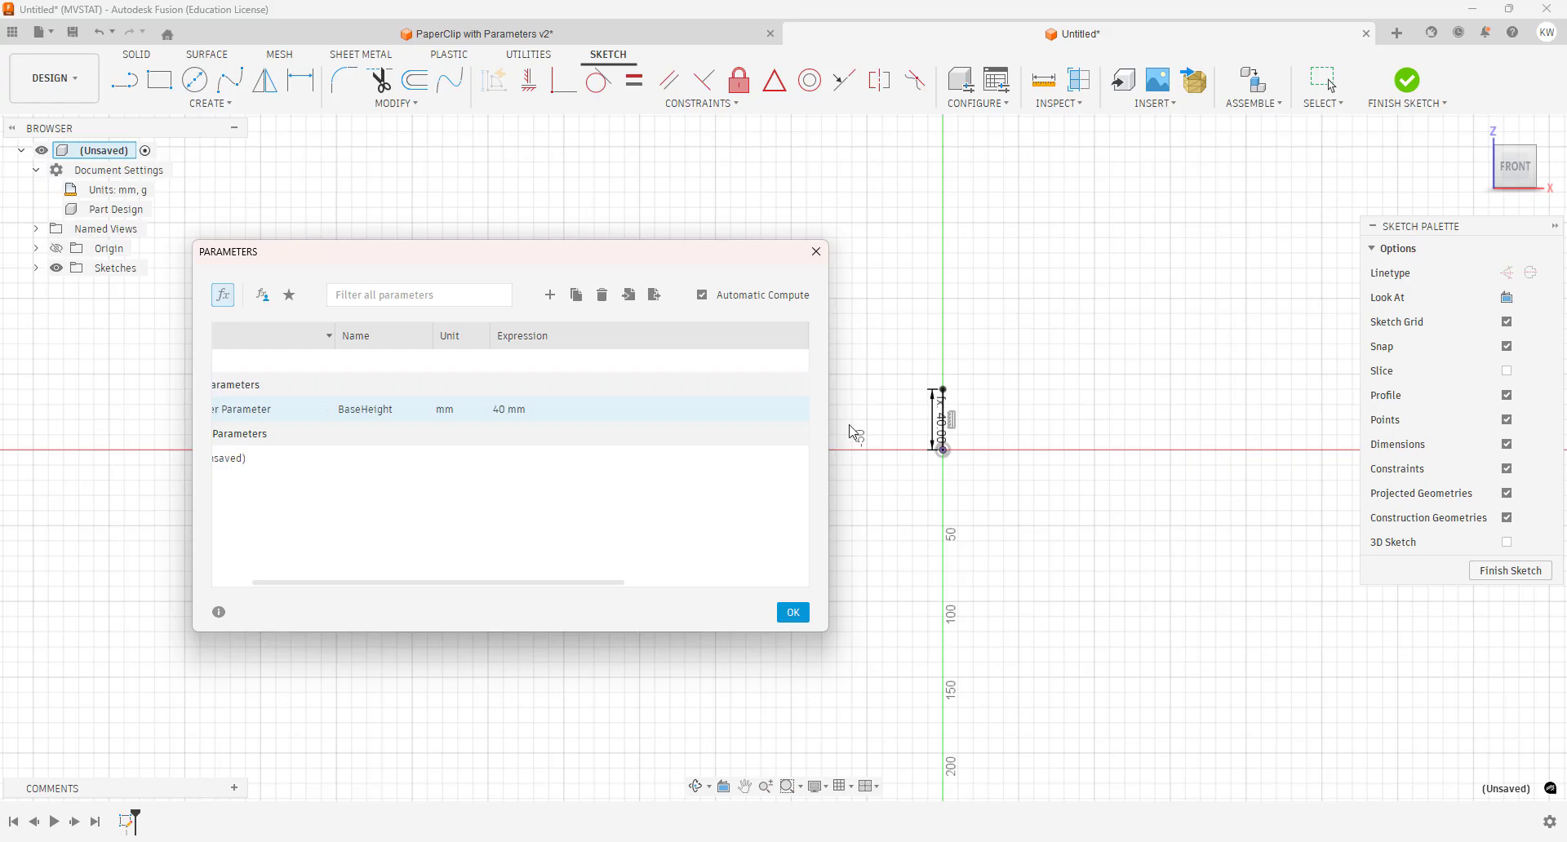
{"action": "left_click", "coordinate": [792, 611]}
{"action": "scroll", "coordinate": [782, 513], "scroll_direction": "up", "scroll_amount": 3}
{"action": "middle_click_drag", "start_coordinate": [818, 292], "coordinate": [511, 294]}
{"action": "scroll", "coordinate": [838, 351], "scroll_direction": "up", "scroll_amount": 2}
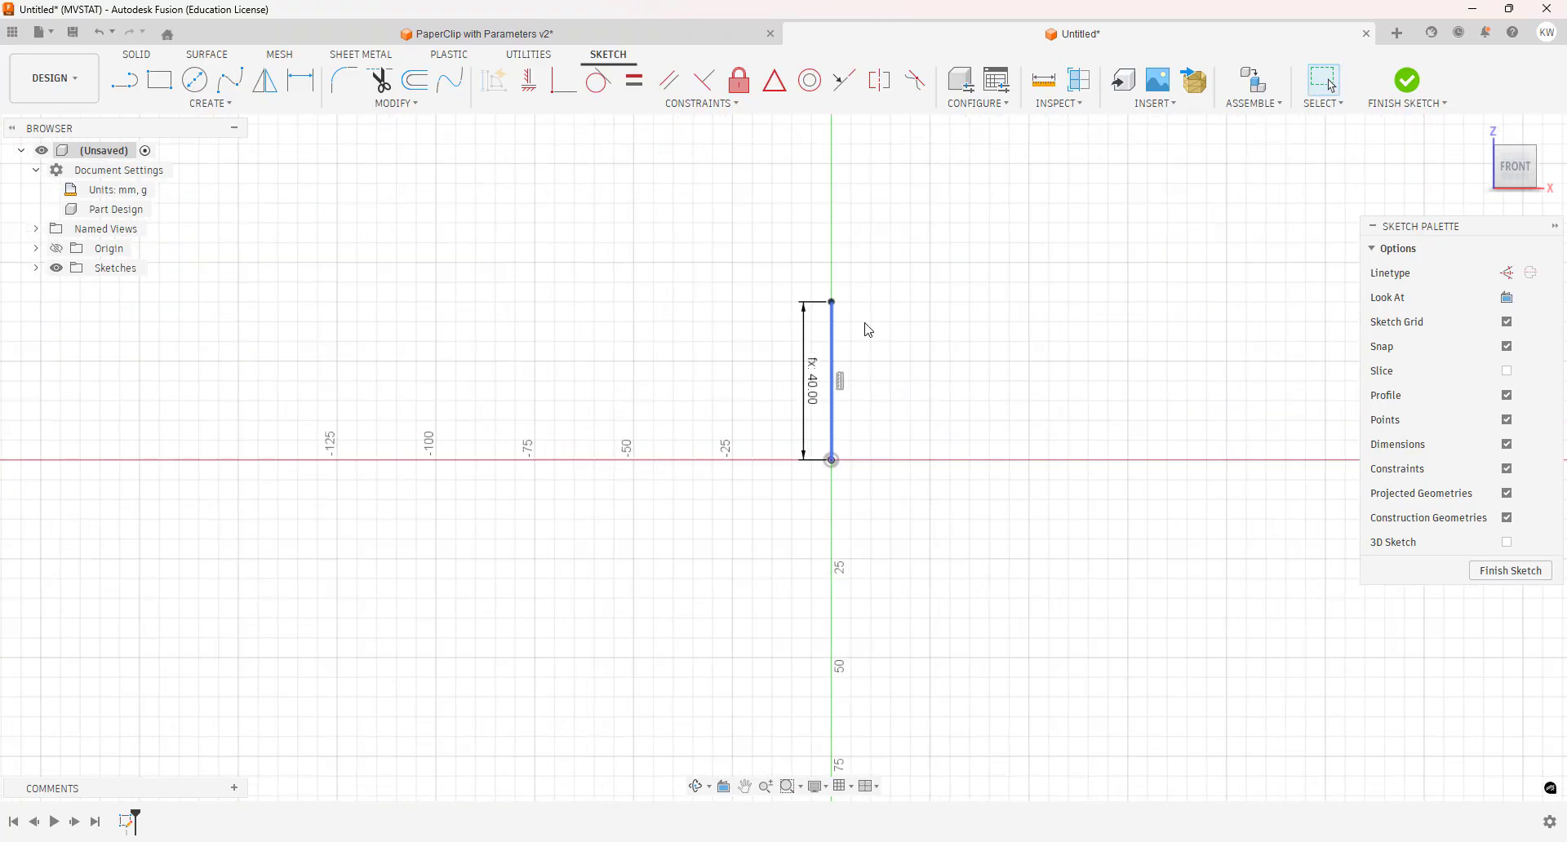
Sketch a second vertical line about 75 mm long, about 24 mm right of the first and starting level with its upper end
{"action": "scroll", "coordinate": [889, 325], "scroll_direction": "up", "scroll_amount": 1}
{"action": "middle_click_drag", "start_coordinate": [929, 321], "coordinate": [763, 309]}
{"action": "scroll", "coordinate": [781, 319], "scroll_direction": "up", "scroll_amount": 1}
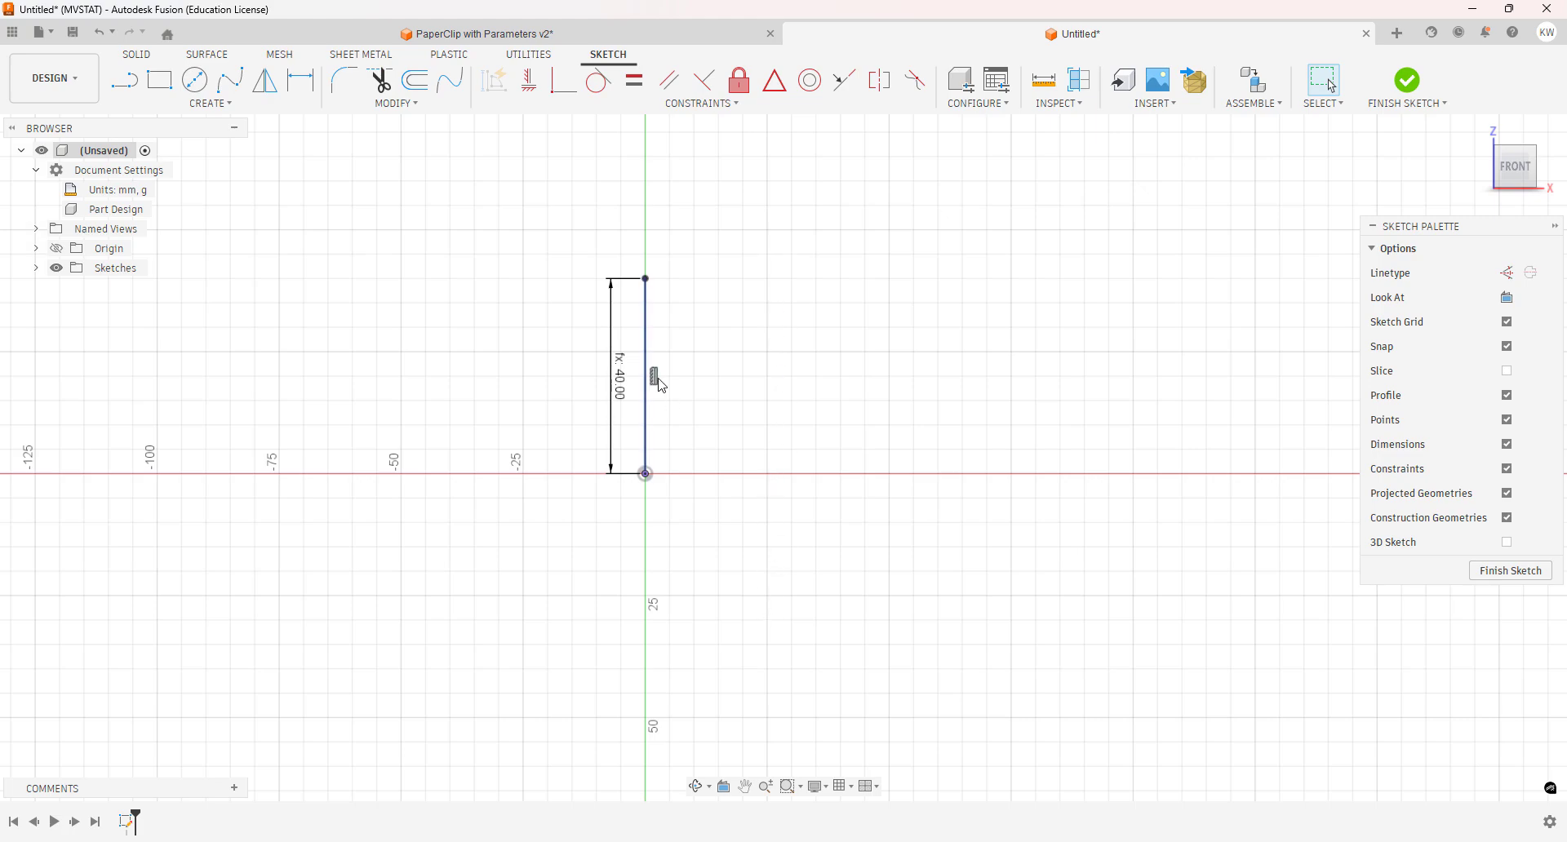
{"action": "middle_click_drag", "start_coordinate": [737, 350], "coordinate": [685, 360]}
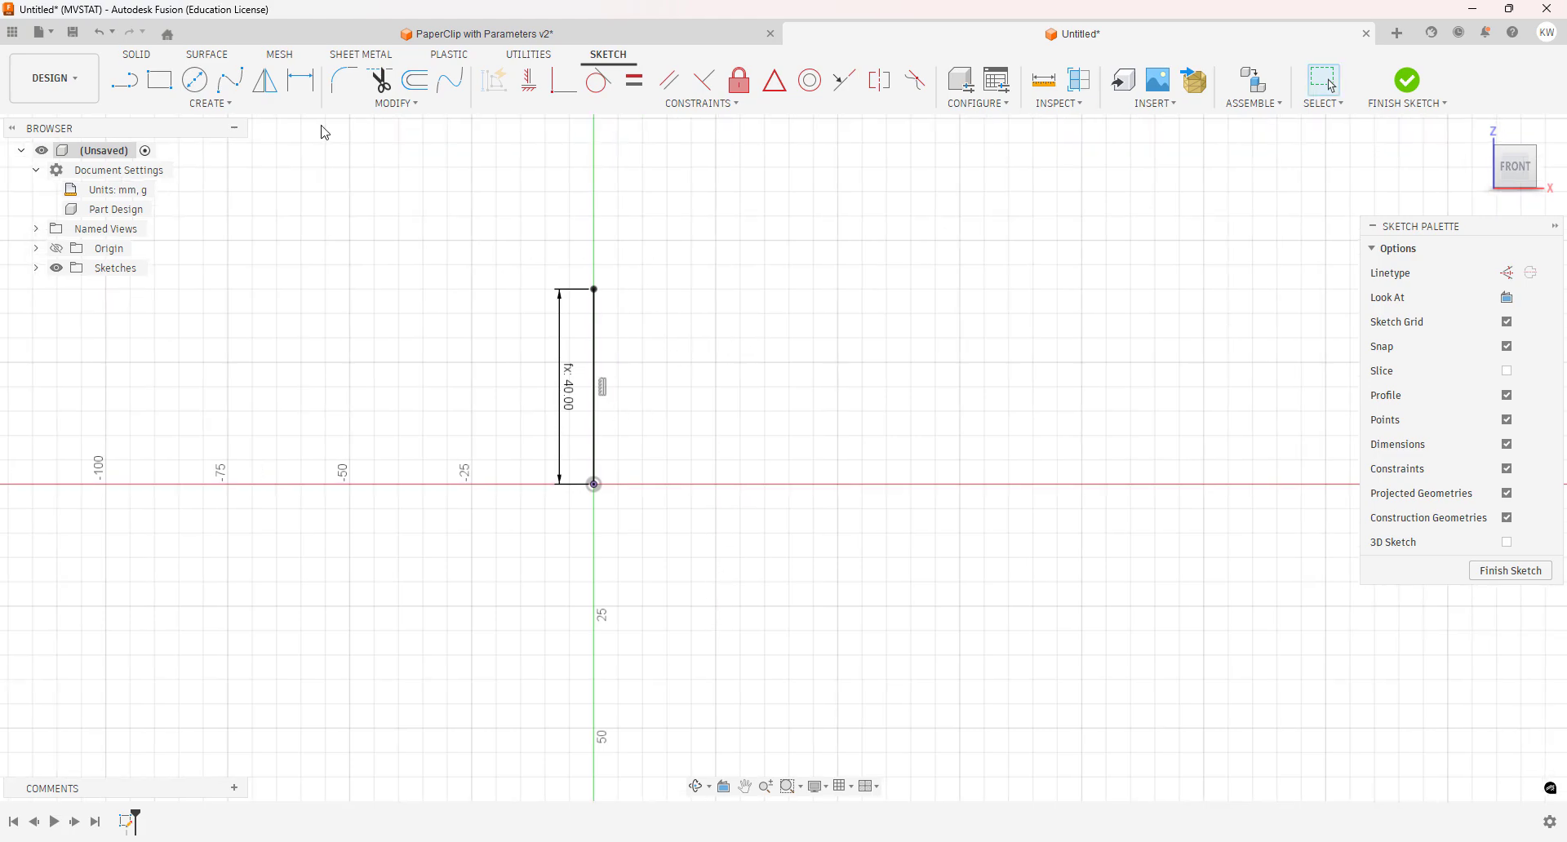
{"action": "left_click", "coordinate": [124, 80]}
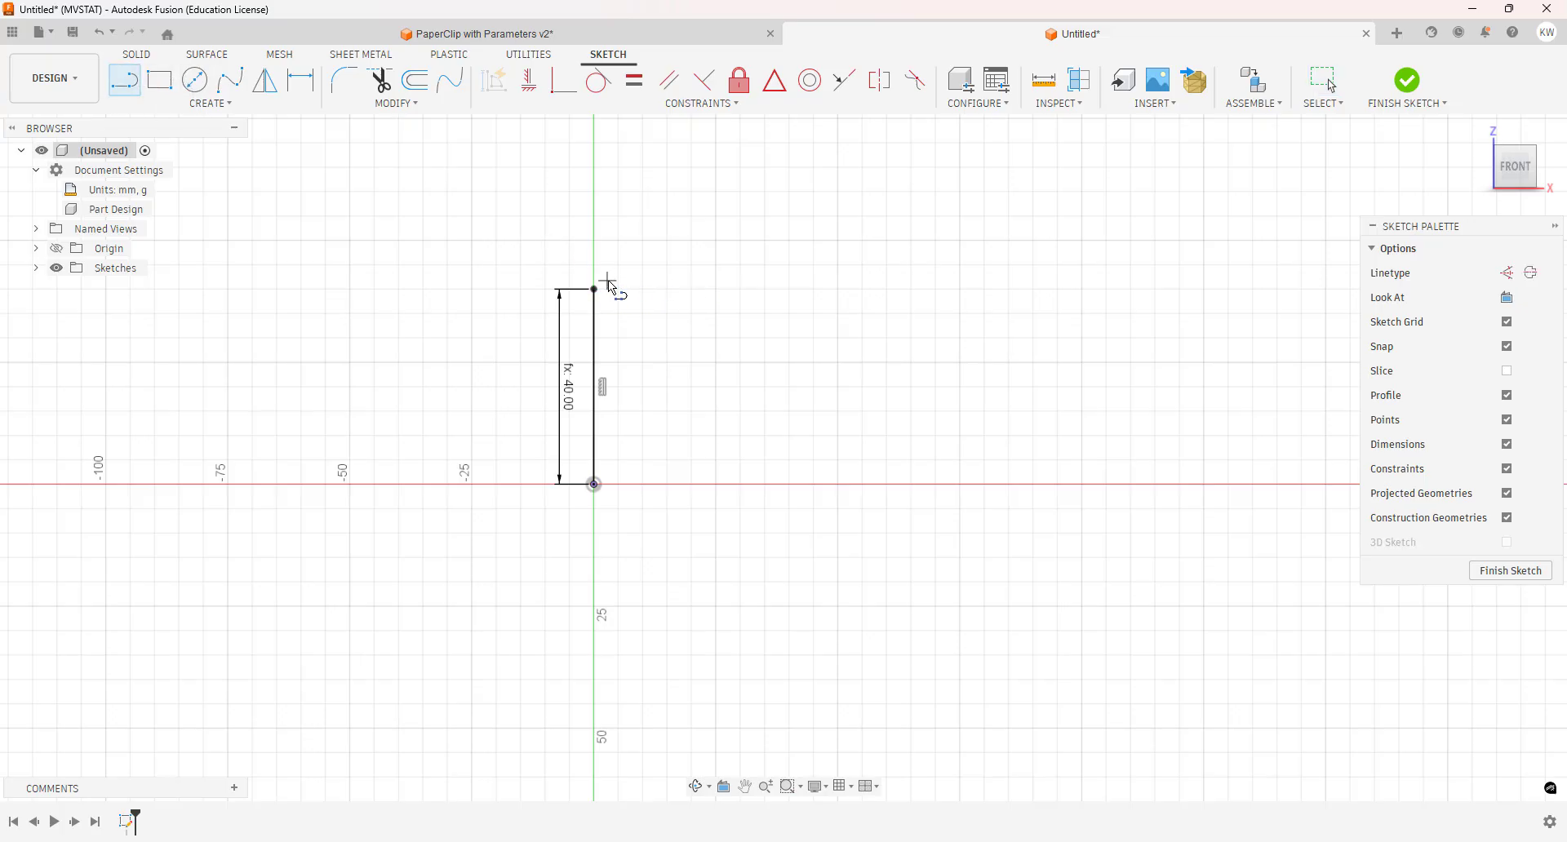
{"action": "left_click", "coordinate": [710, 289]}
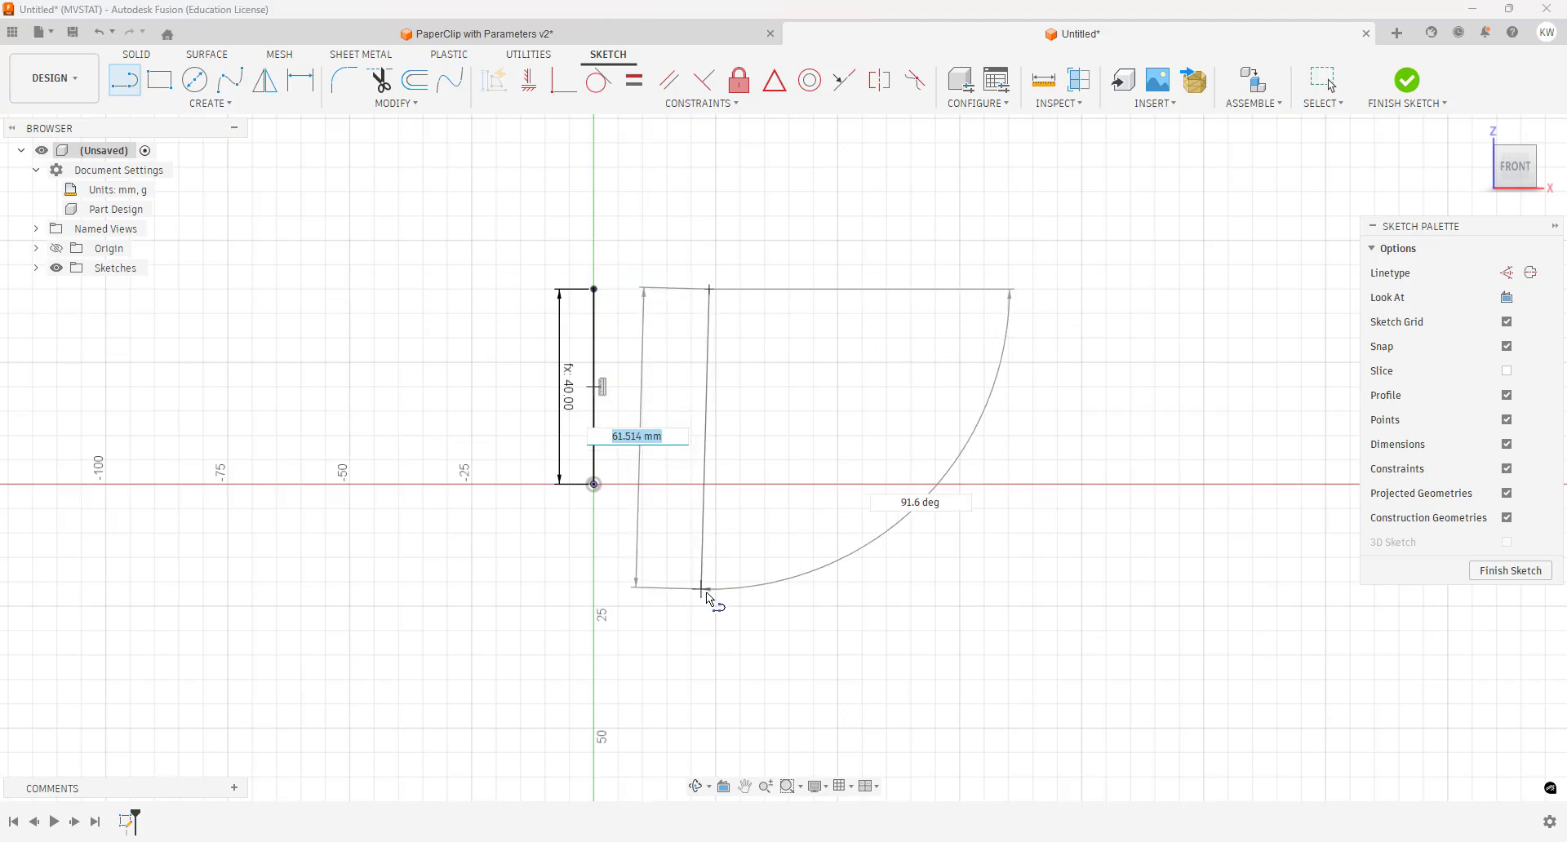
{"action": "left_click", "coordinate": [710, 655]}
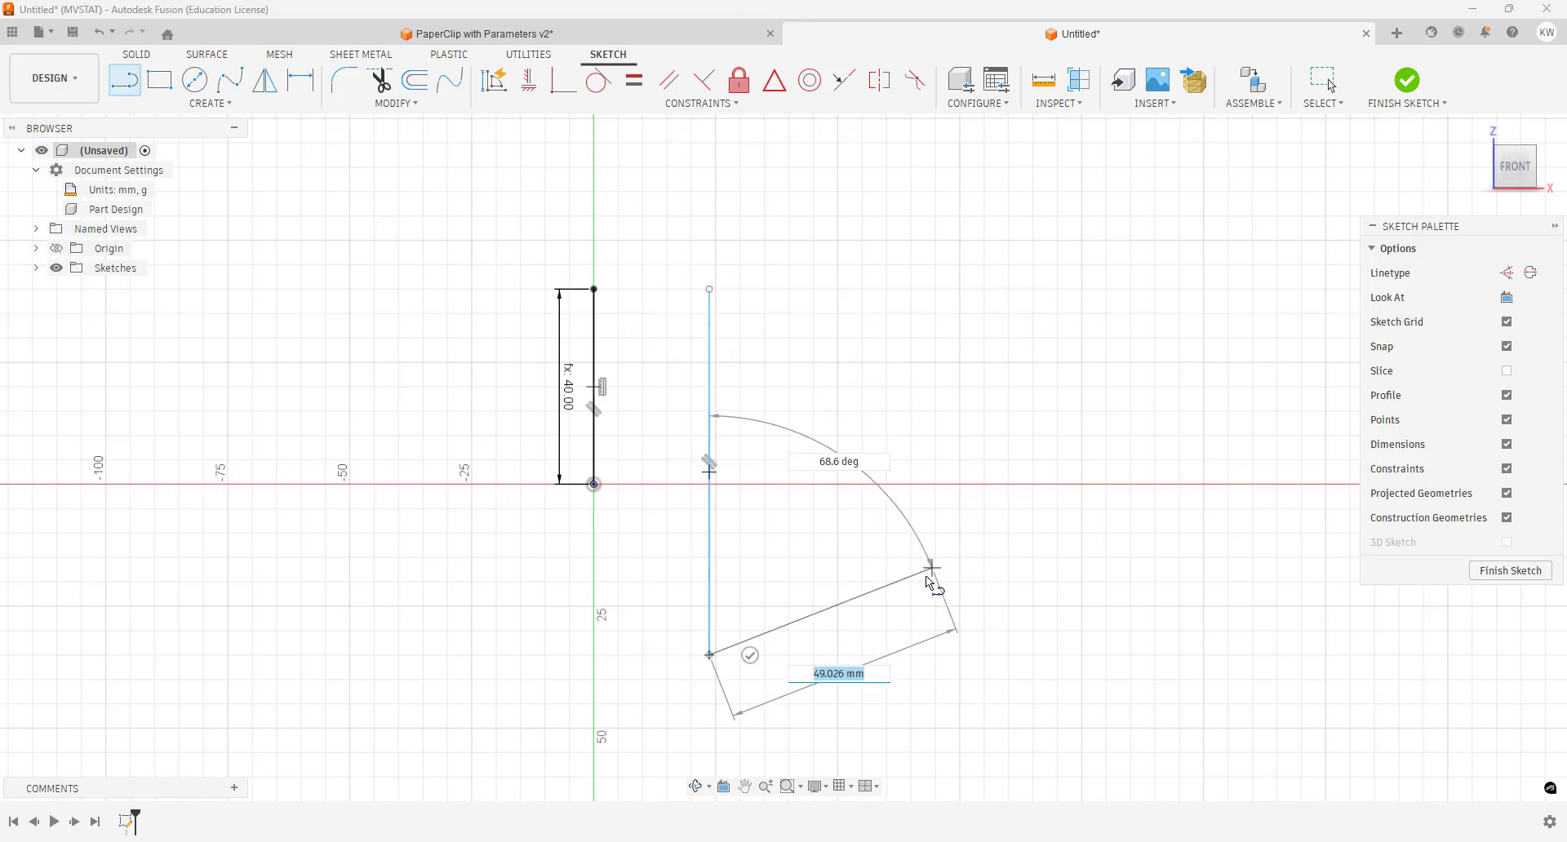
{"action": "key", "text": "Escape"}
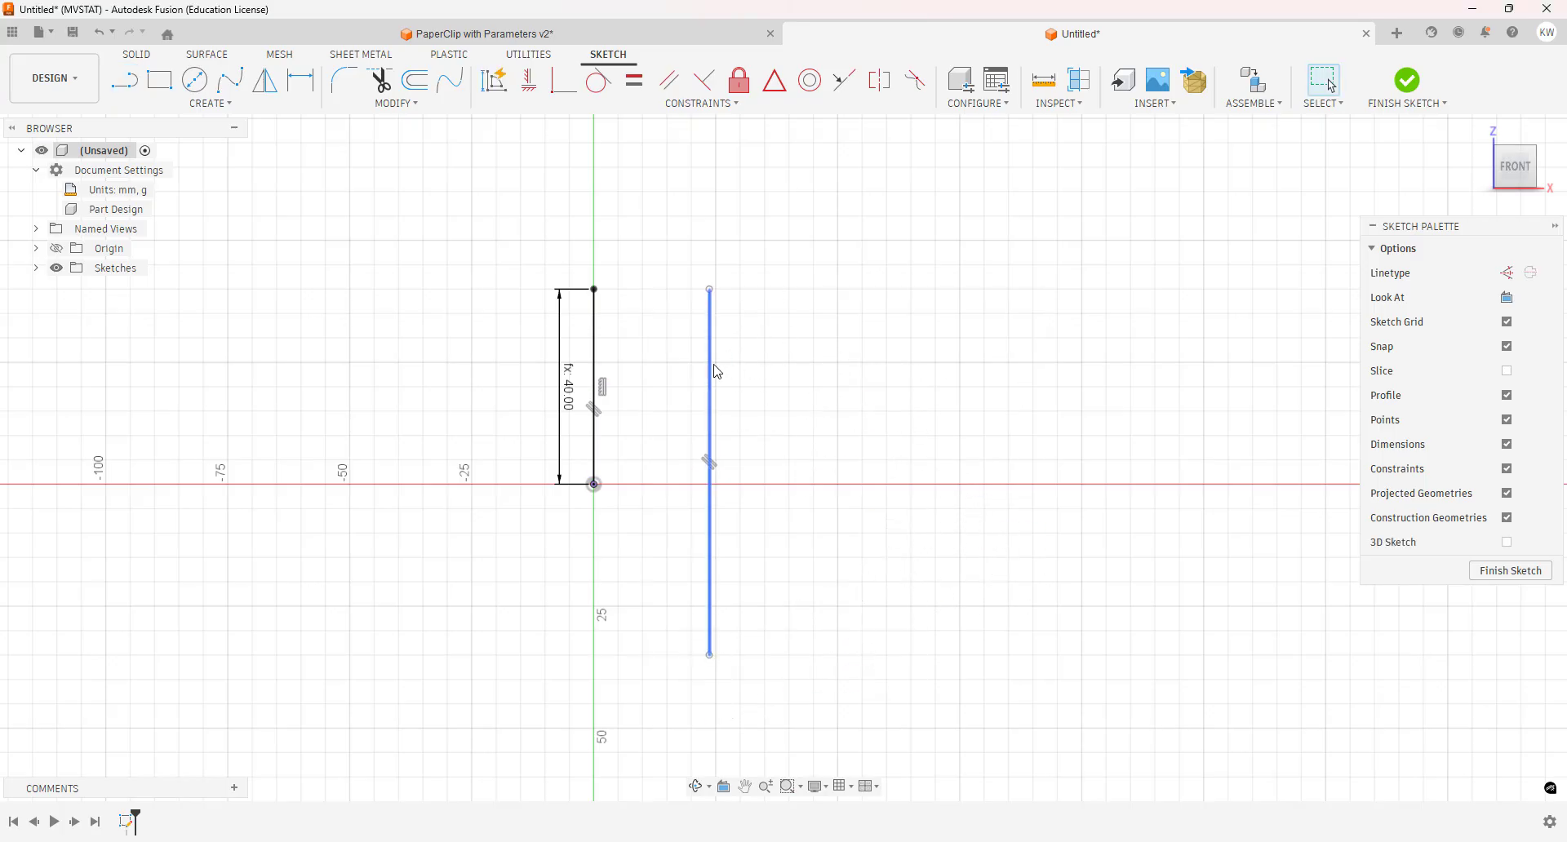
Dimension the horizontal spacing between the two vertical lines with the expression BaseHeight * 0.625
{"action": "left_click", "coordinate": [710, 402]}
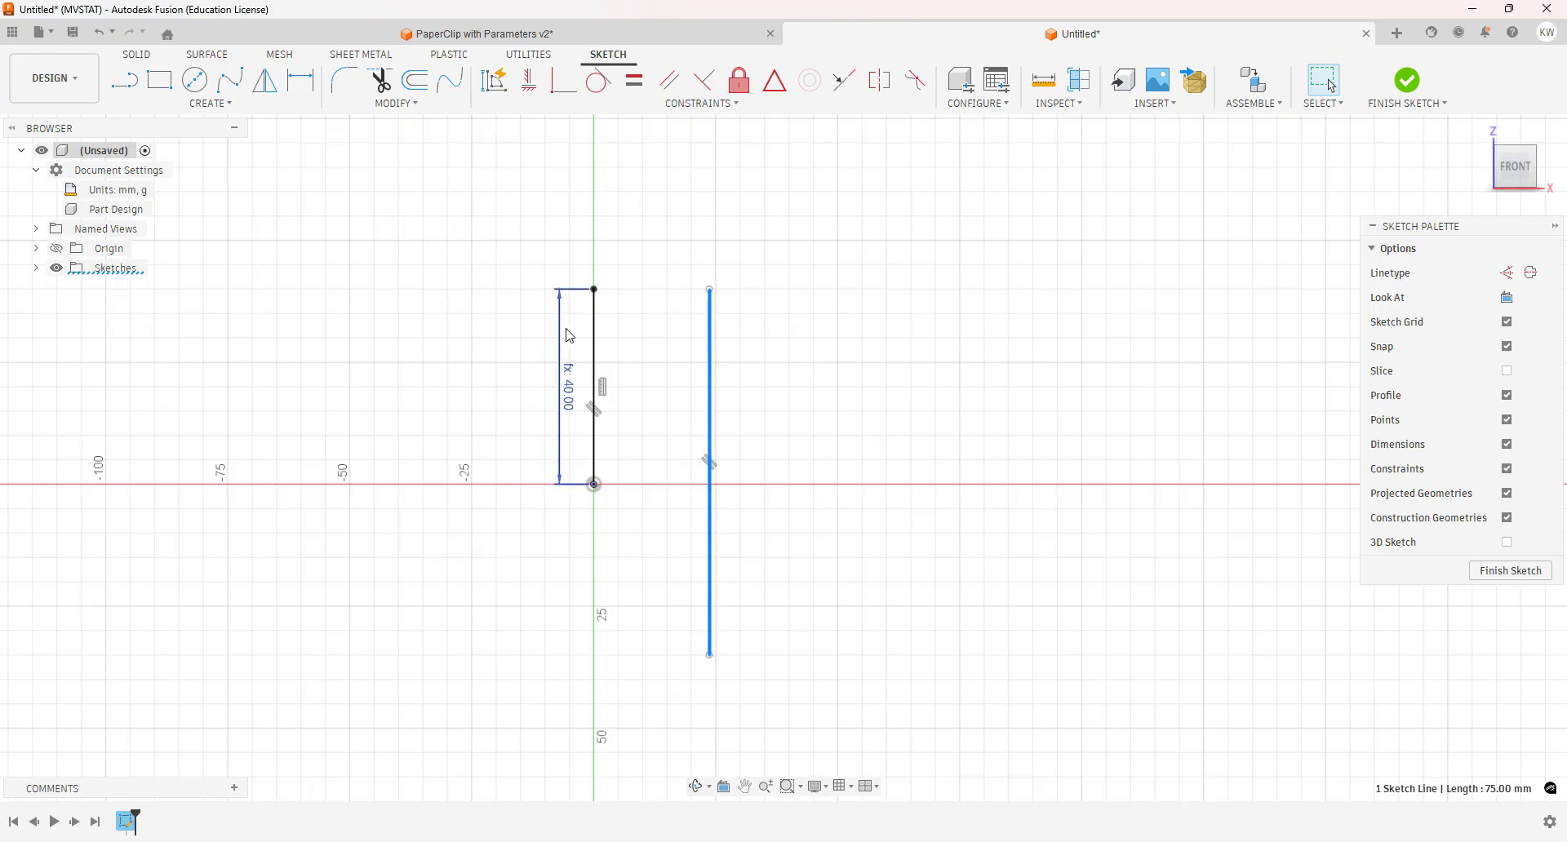
{"action": "left_click", "coordinate": [301, 80]}
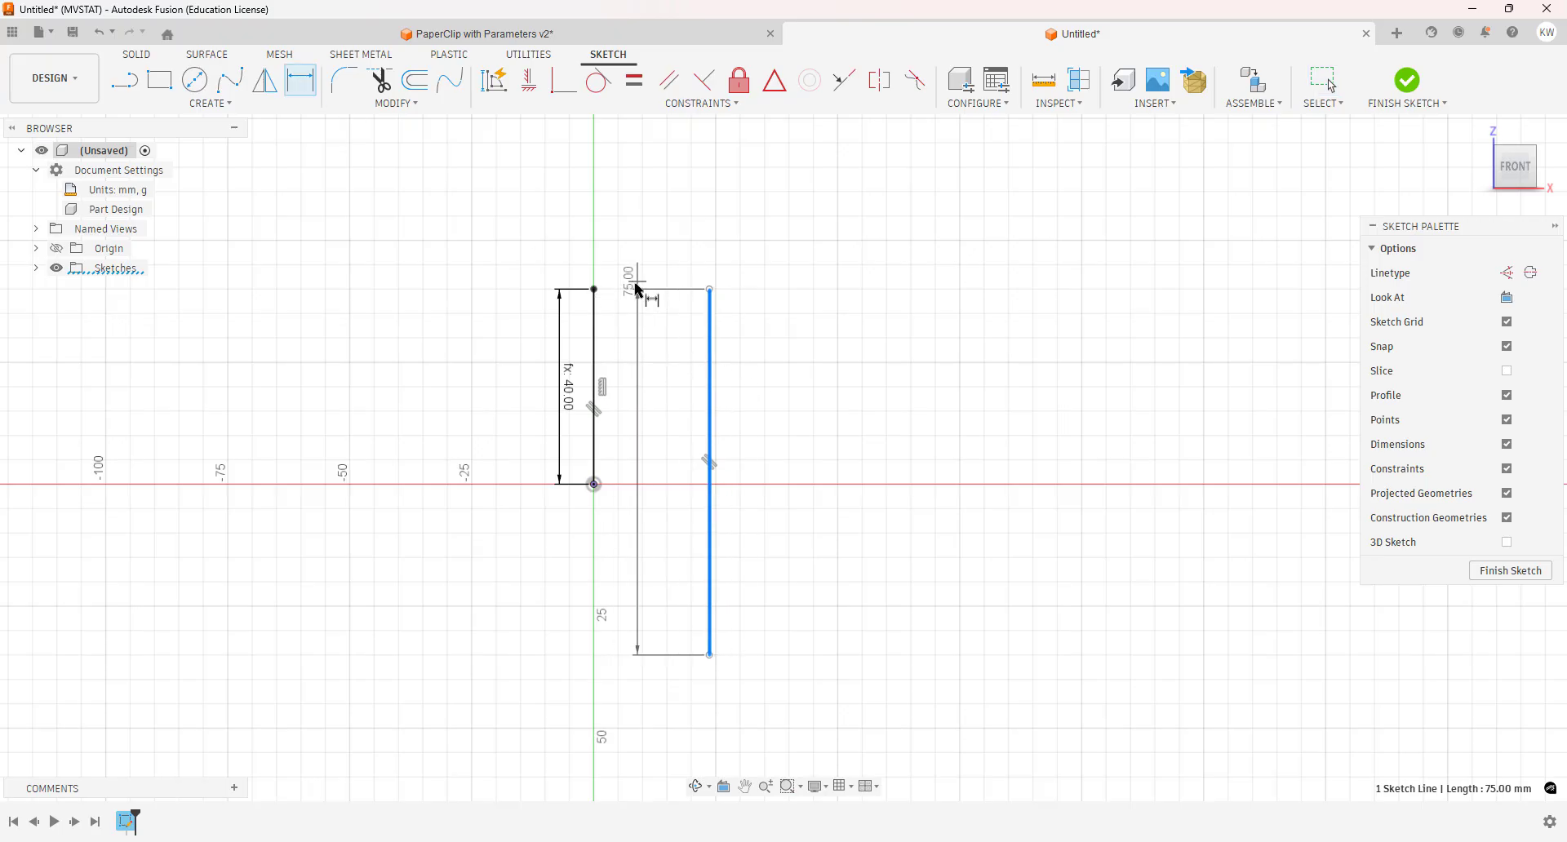
{"action": "left_click", "coordinate": [609, 234]}
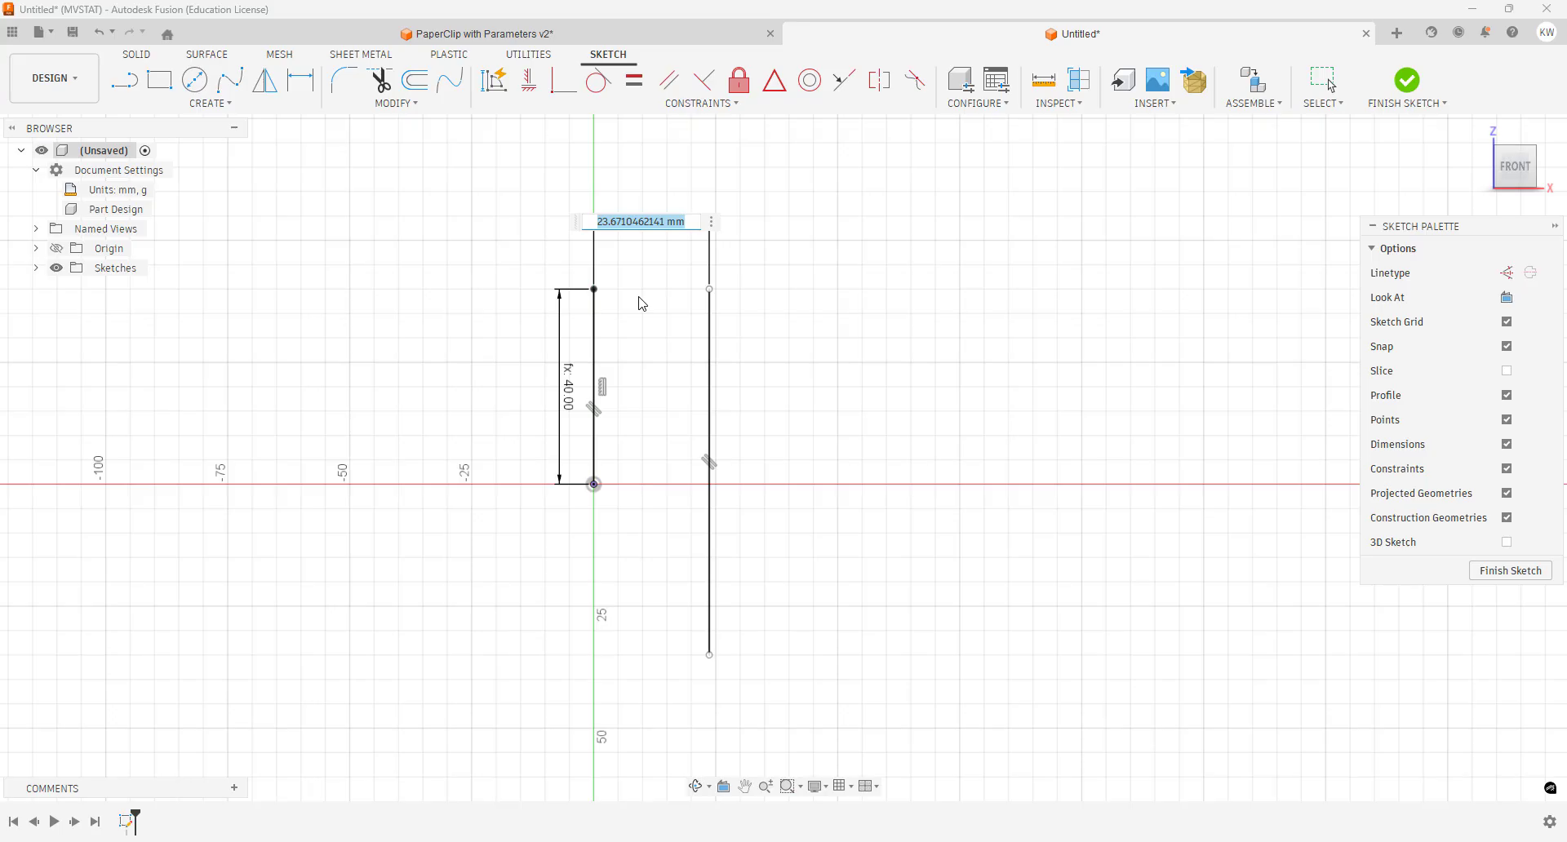
{"action": "type", "text": "BaseHeight"}
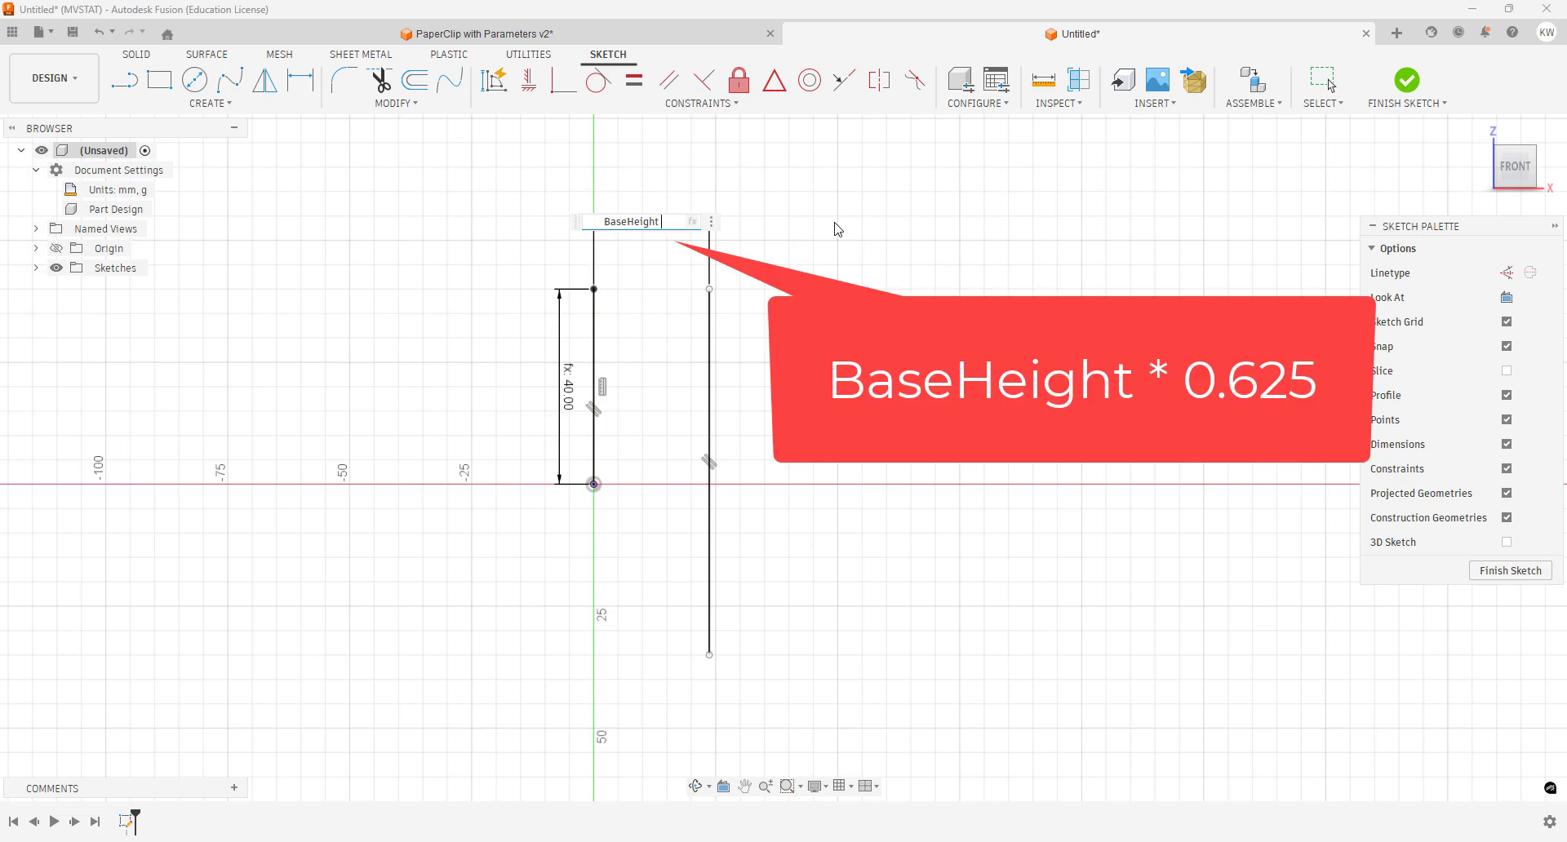
{"action": "type", "text": " * 0.625"}
{"action": "key", "text": "Return"}
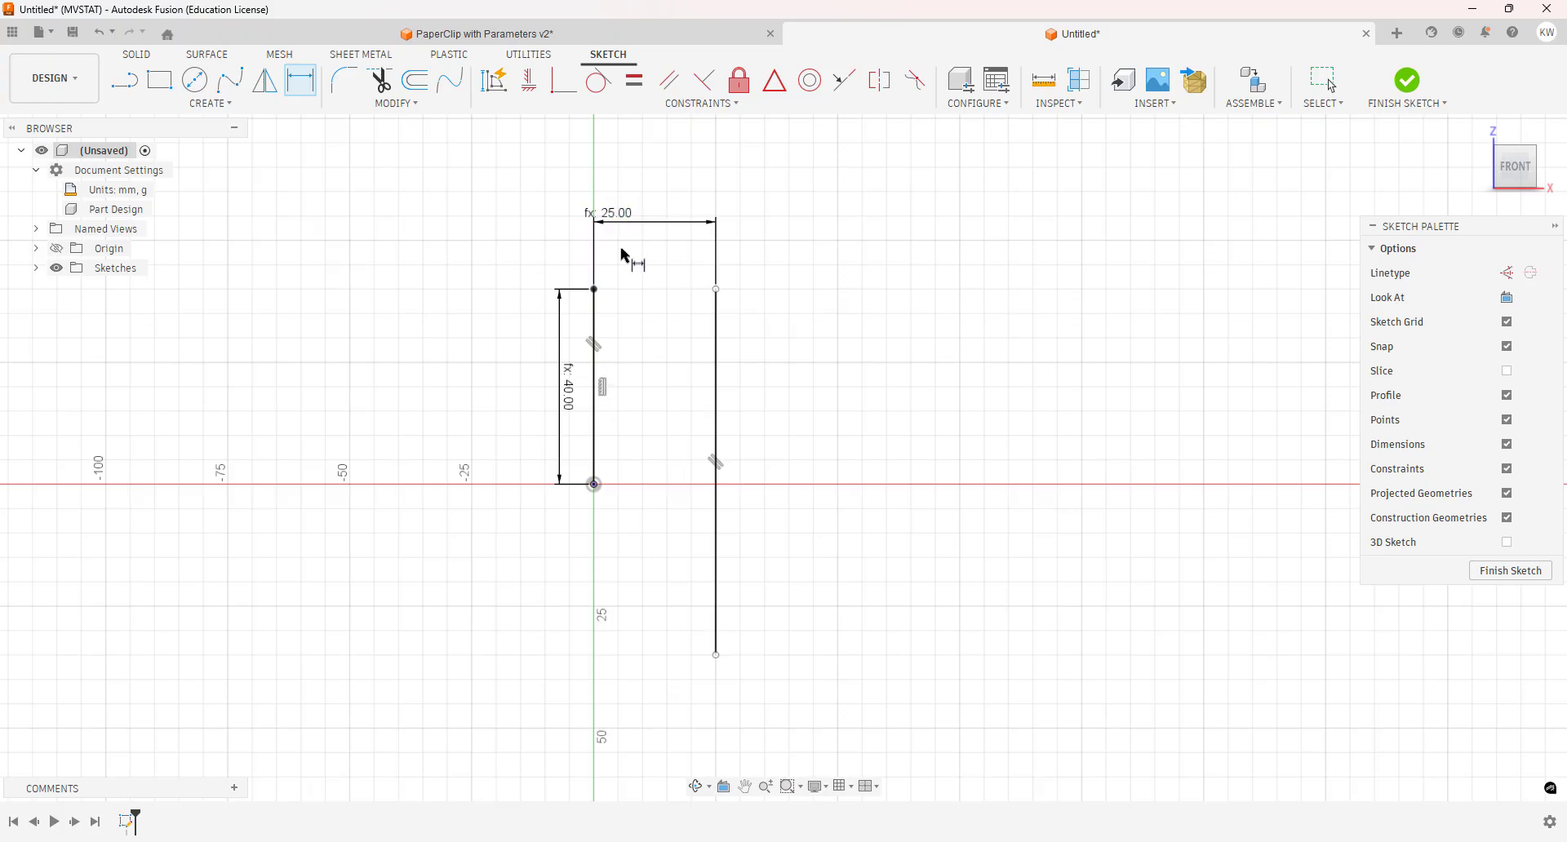
Dimension the second vertical line's length with the expression BaseHeight * 1.5
{"action": "scroll", "coordinate": [720, 357], "scroll_direction": "down", "scroll_amount": 1}
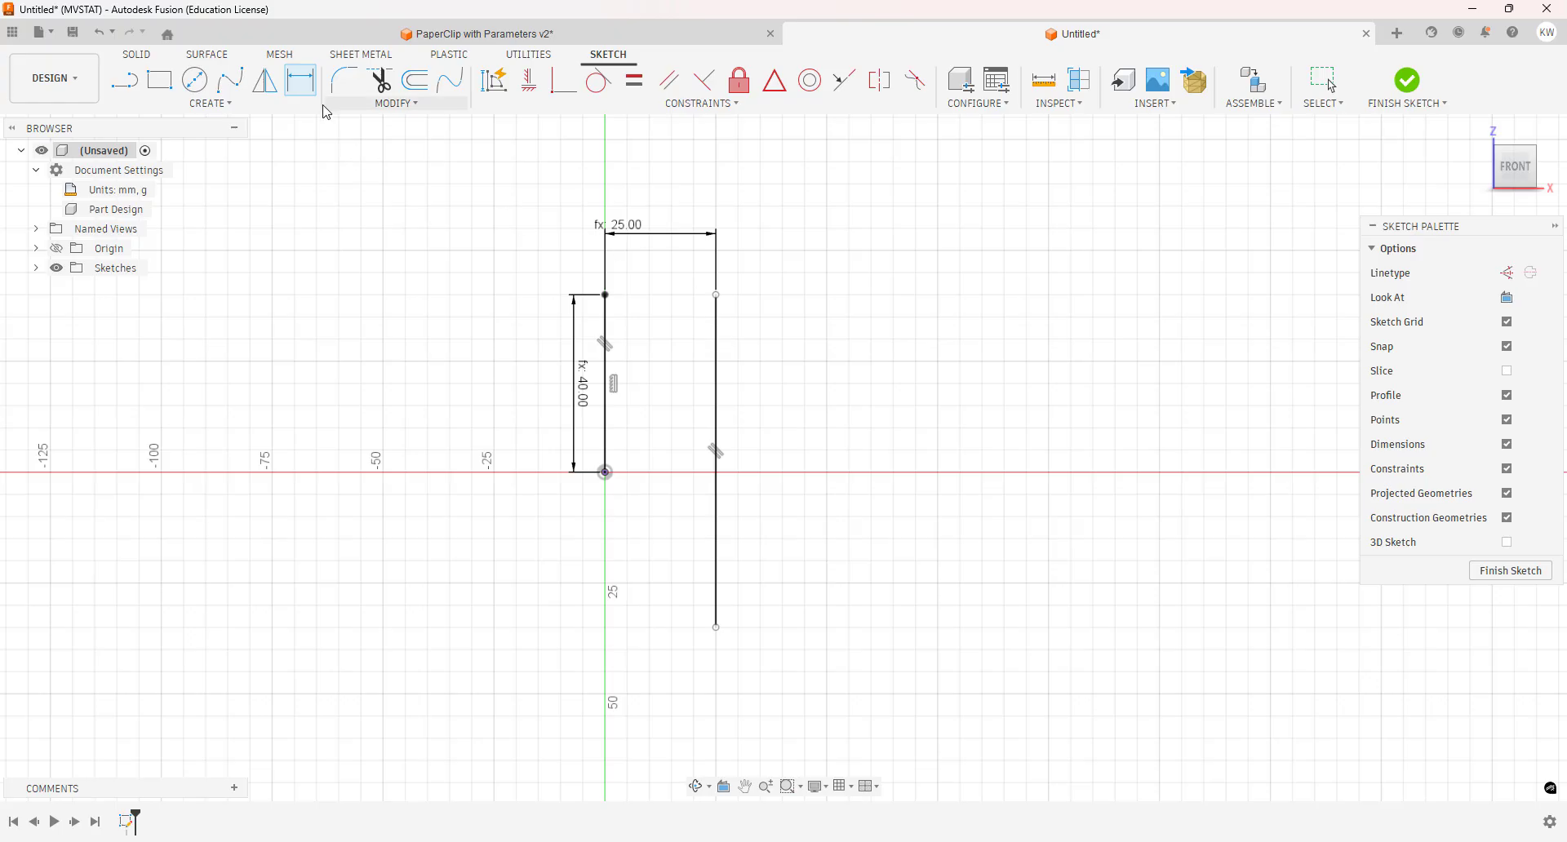
{"action": "left_click", "coordinate": [718, 336]}
{"action": "left_click", "coordinate": [859, 375]}
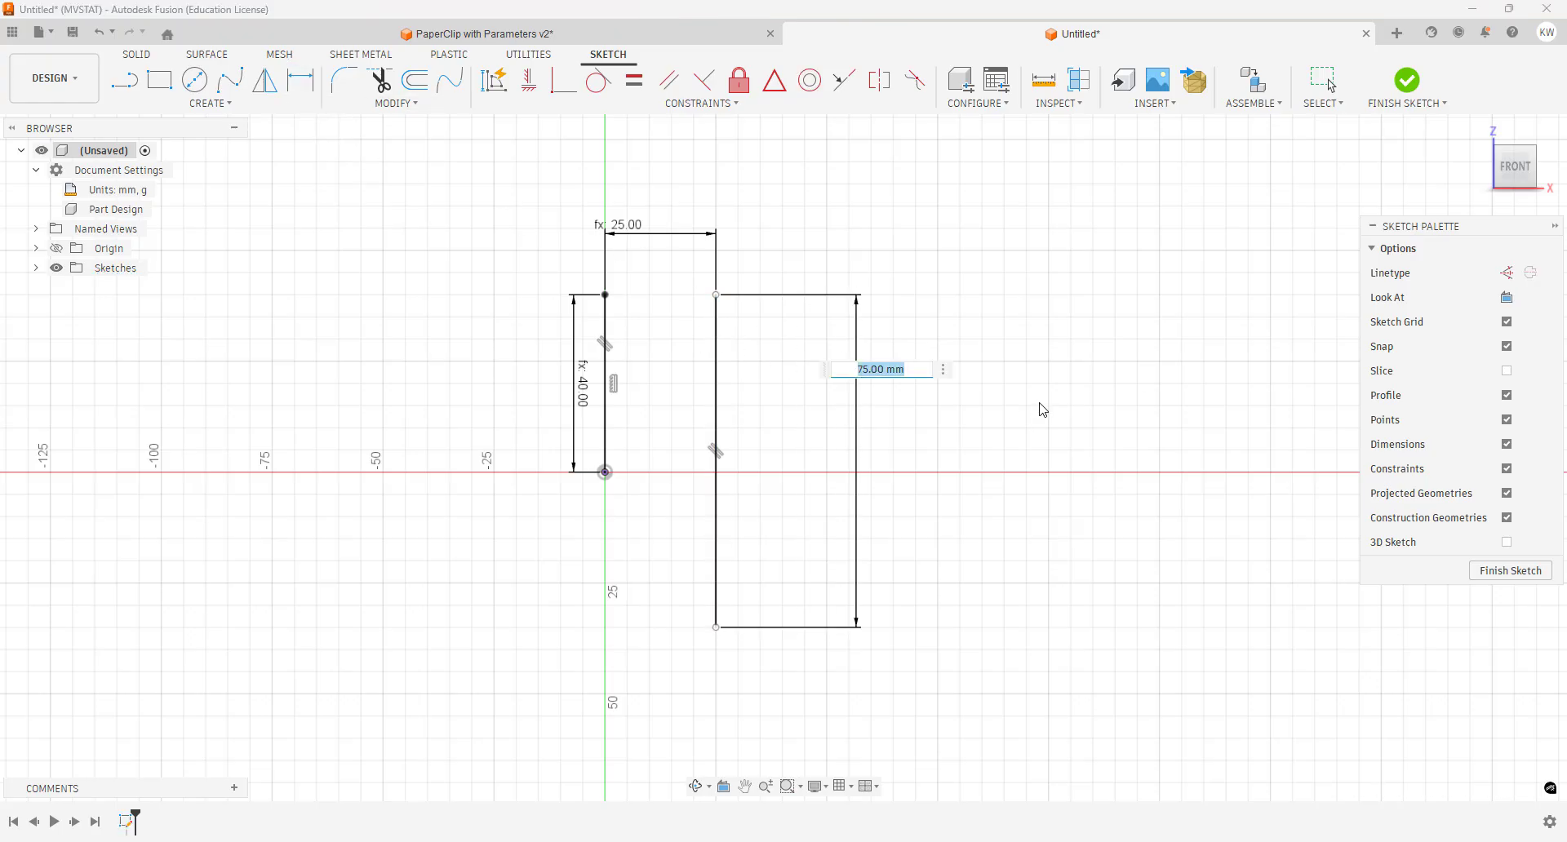
{"action": "type", "text": "Bas"}
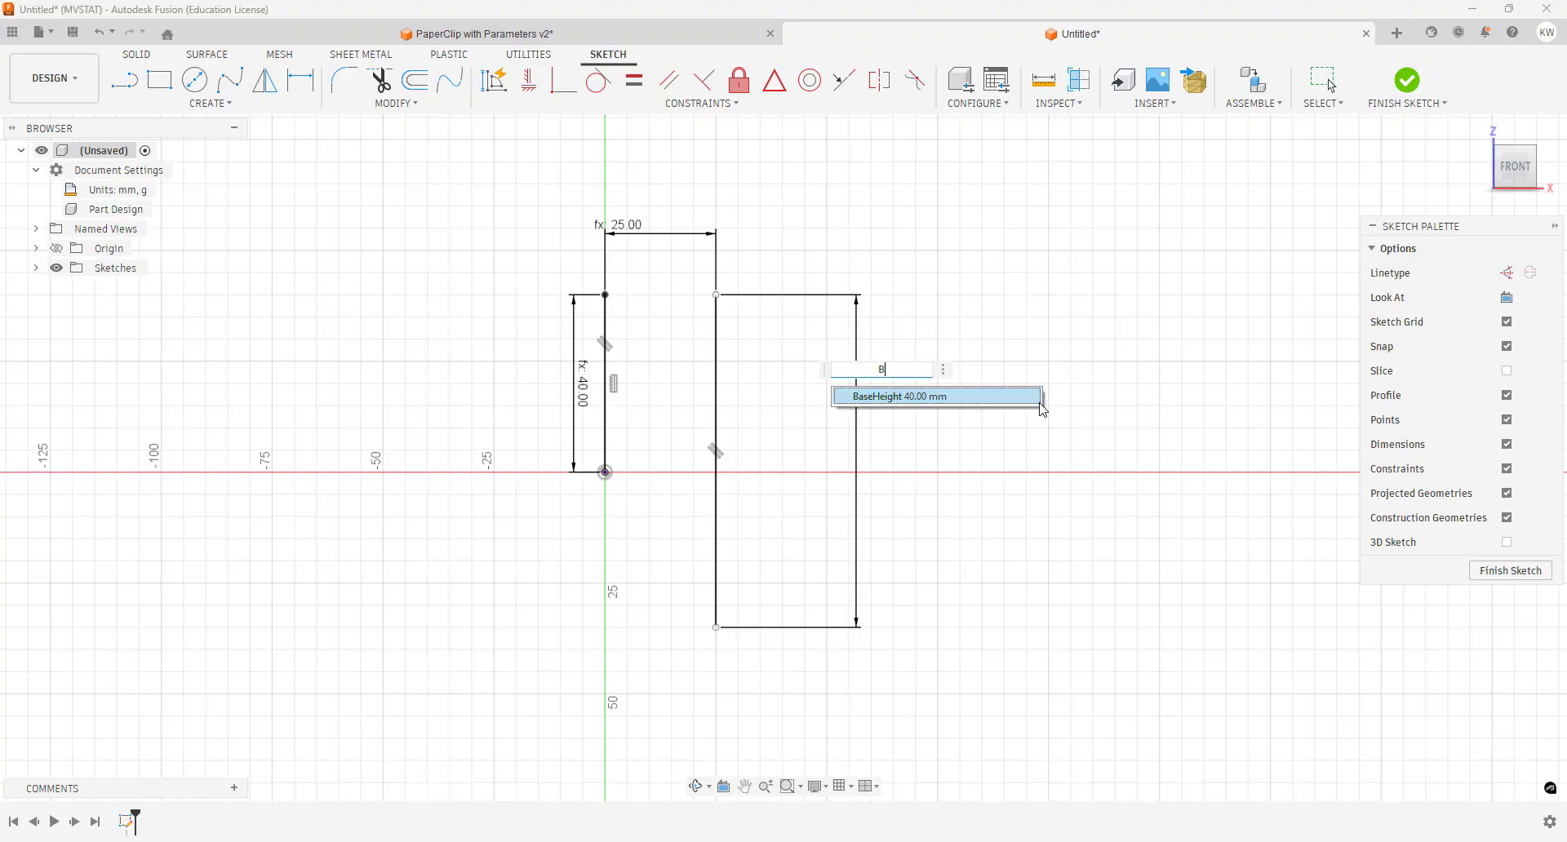
{"action": "left_click", "coordinate": [966, 398]}
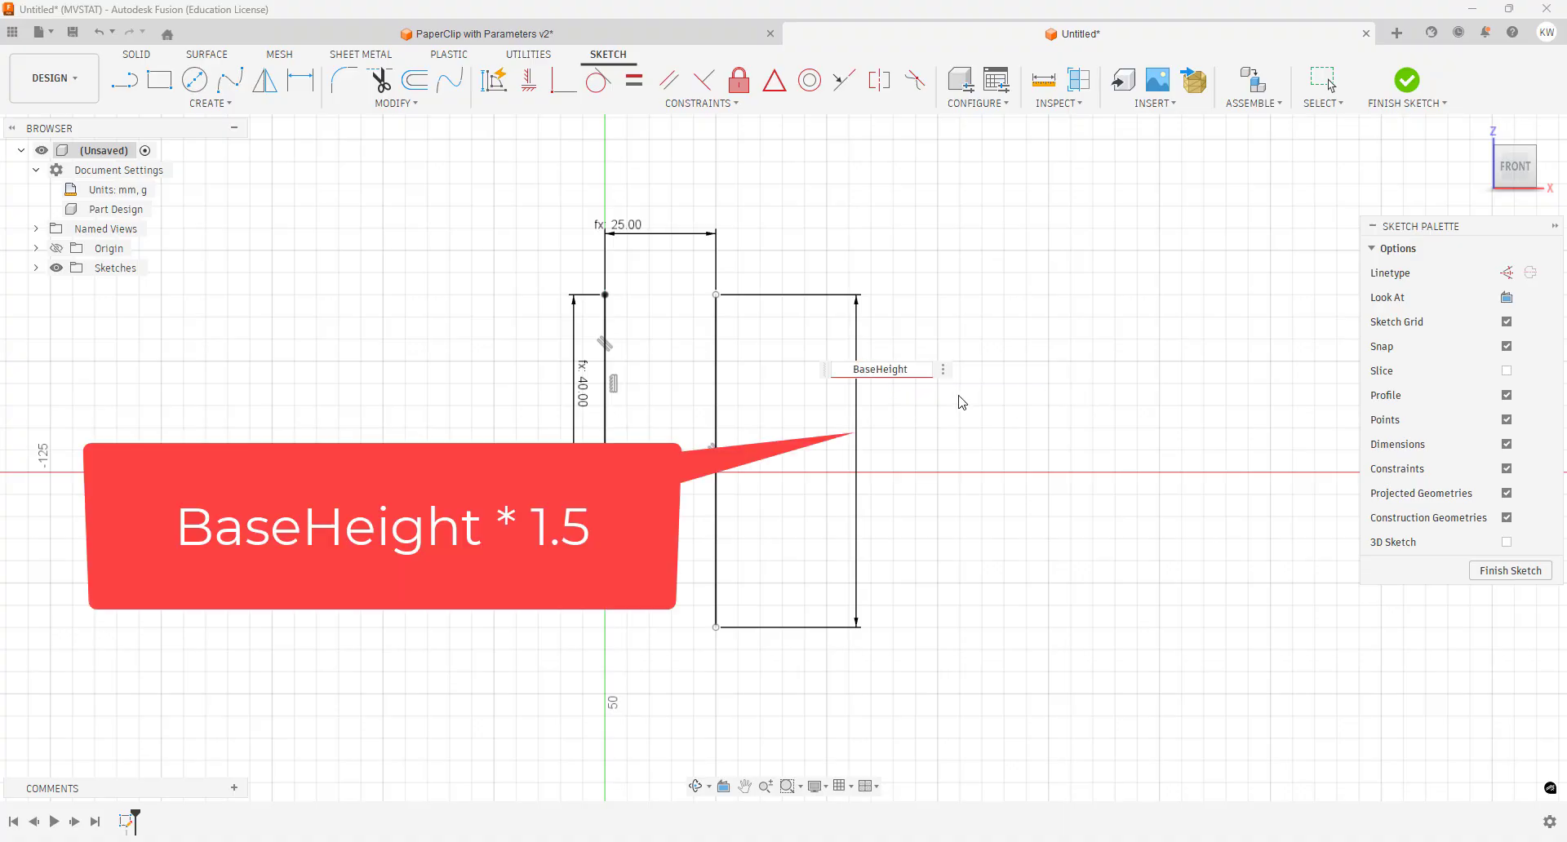
{"action": "type", "text": "* 1.5"}
{"action": "key", "text": "Return"}
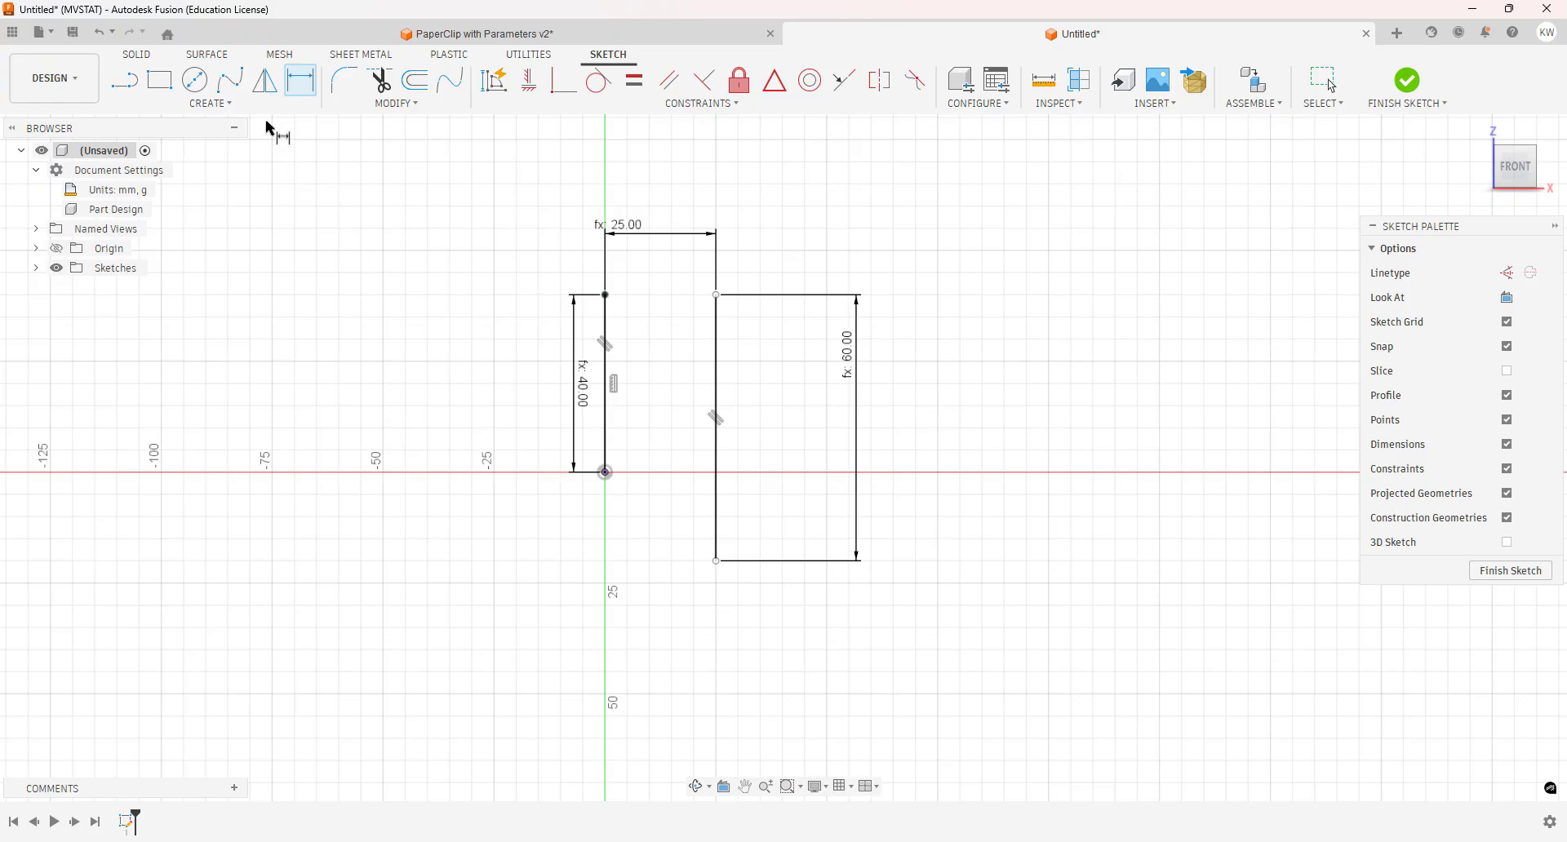
Sketch a third vertical line about 35 mm long, just right of the first line, starting level with the second line's lower end
{"action": "left_click", "coordinate": [143, 92]}
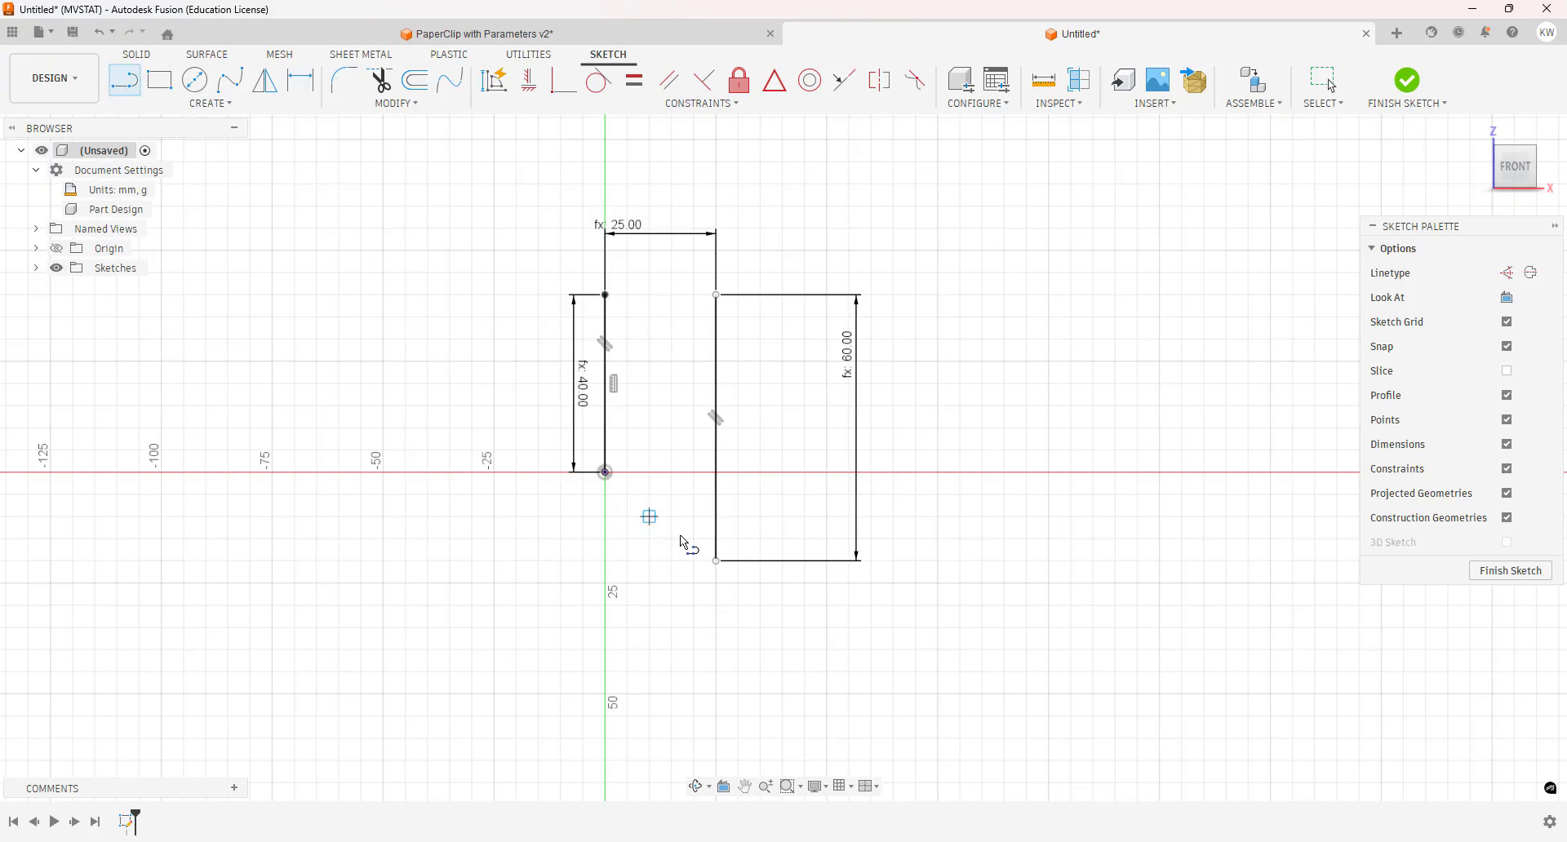
{"action": "scroll", "coordinate": [711, 542], "scroll_direction": "up", "scroll_amount": 2}
{"action": "scroll", "coordinate": [744, 552], "scroll_direction": "down", "scroll_amount": 1}
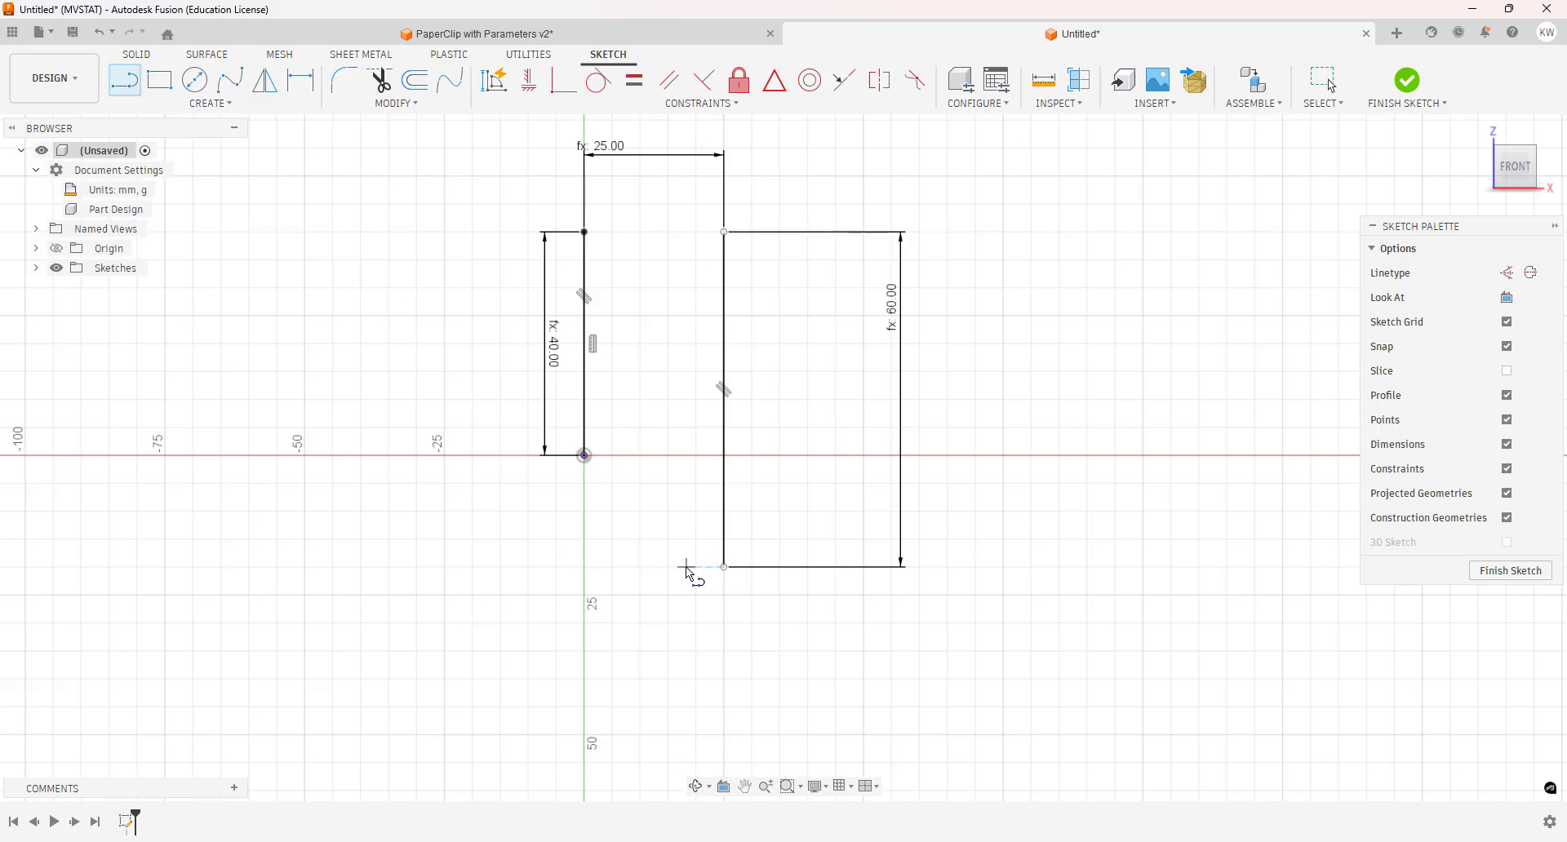
{"action": "left_click", "coordinate": [613, 567]}
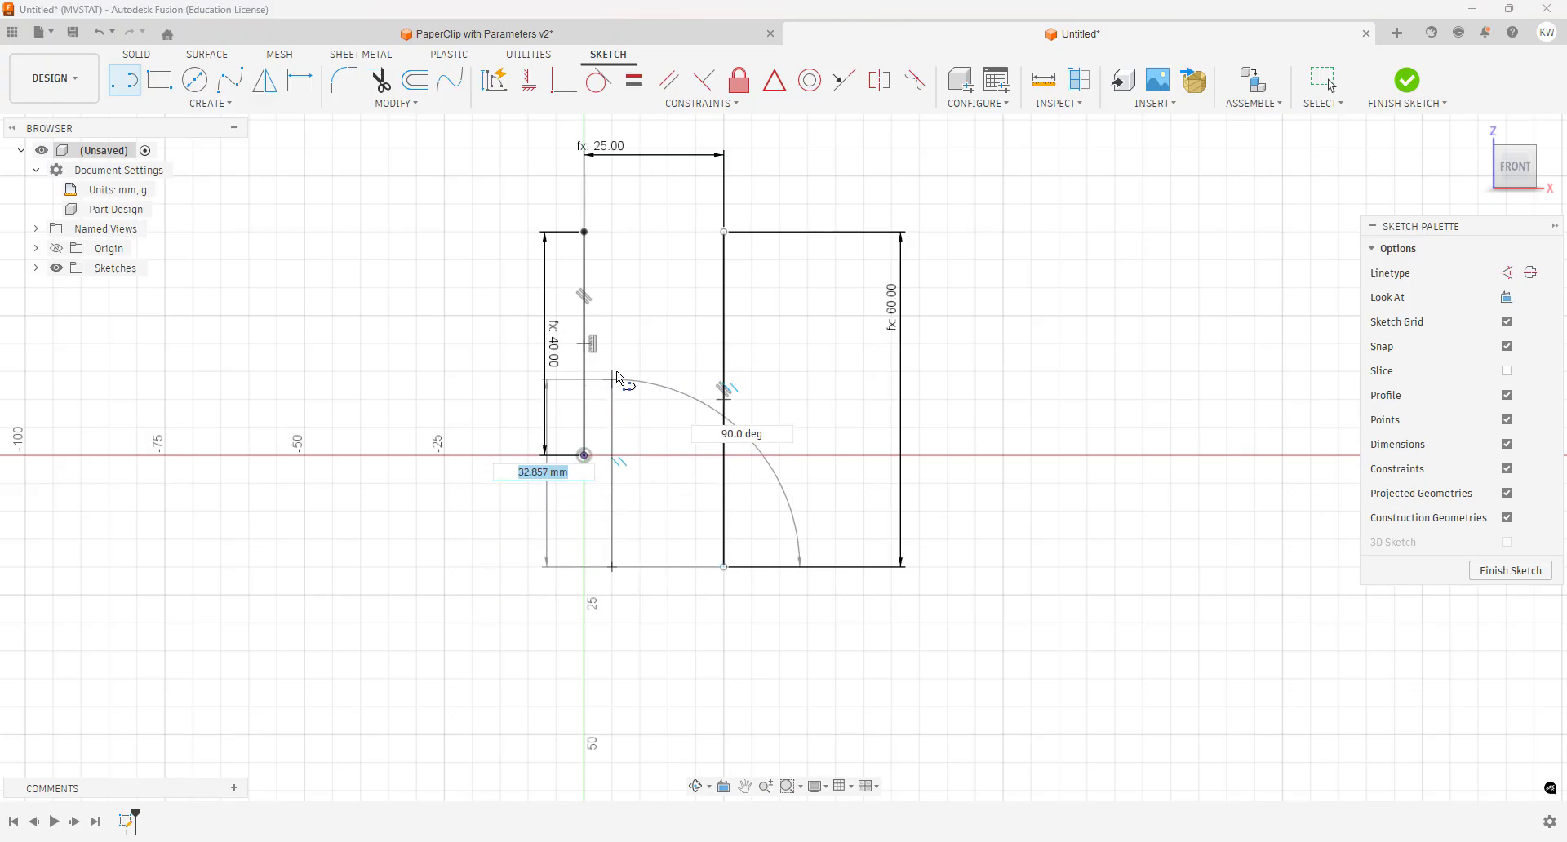
{"action": "left_click", "coordinate": [612, 373]}
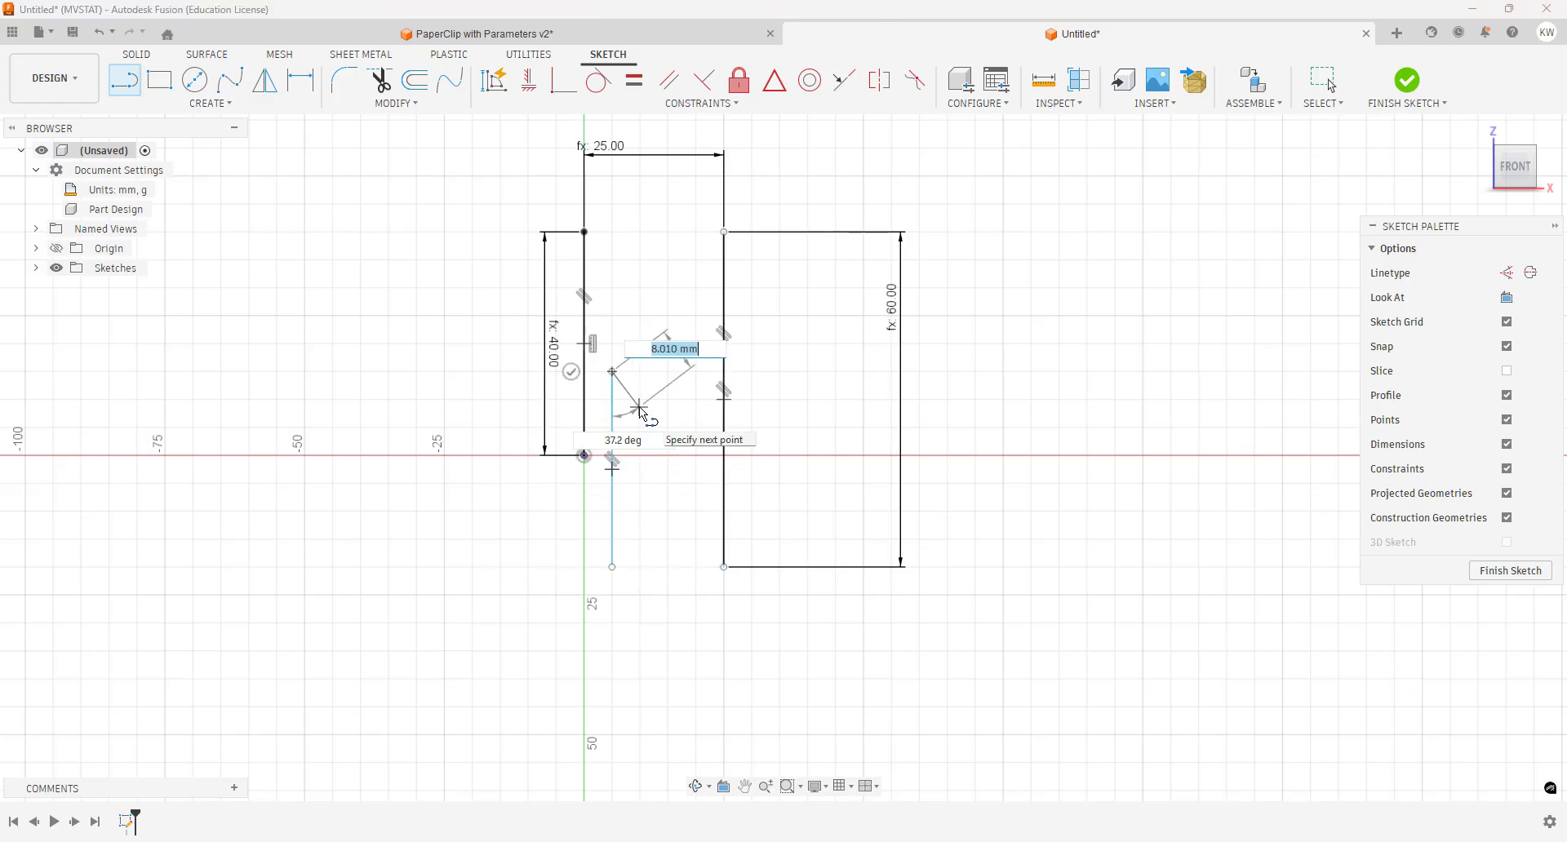
{"action": "key", "text": "Escape"}
Dimension the third vertical line's length and link it to the BaseHeight parameter
{"action": "left_click", "coordinate": [301, 80]}
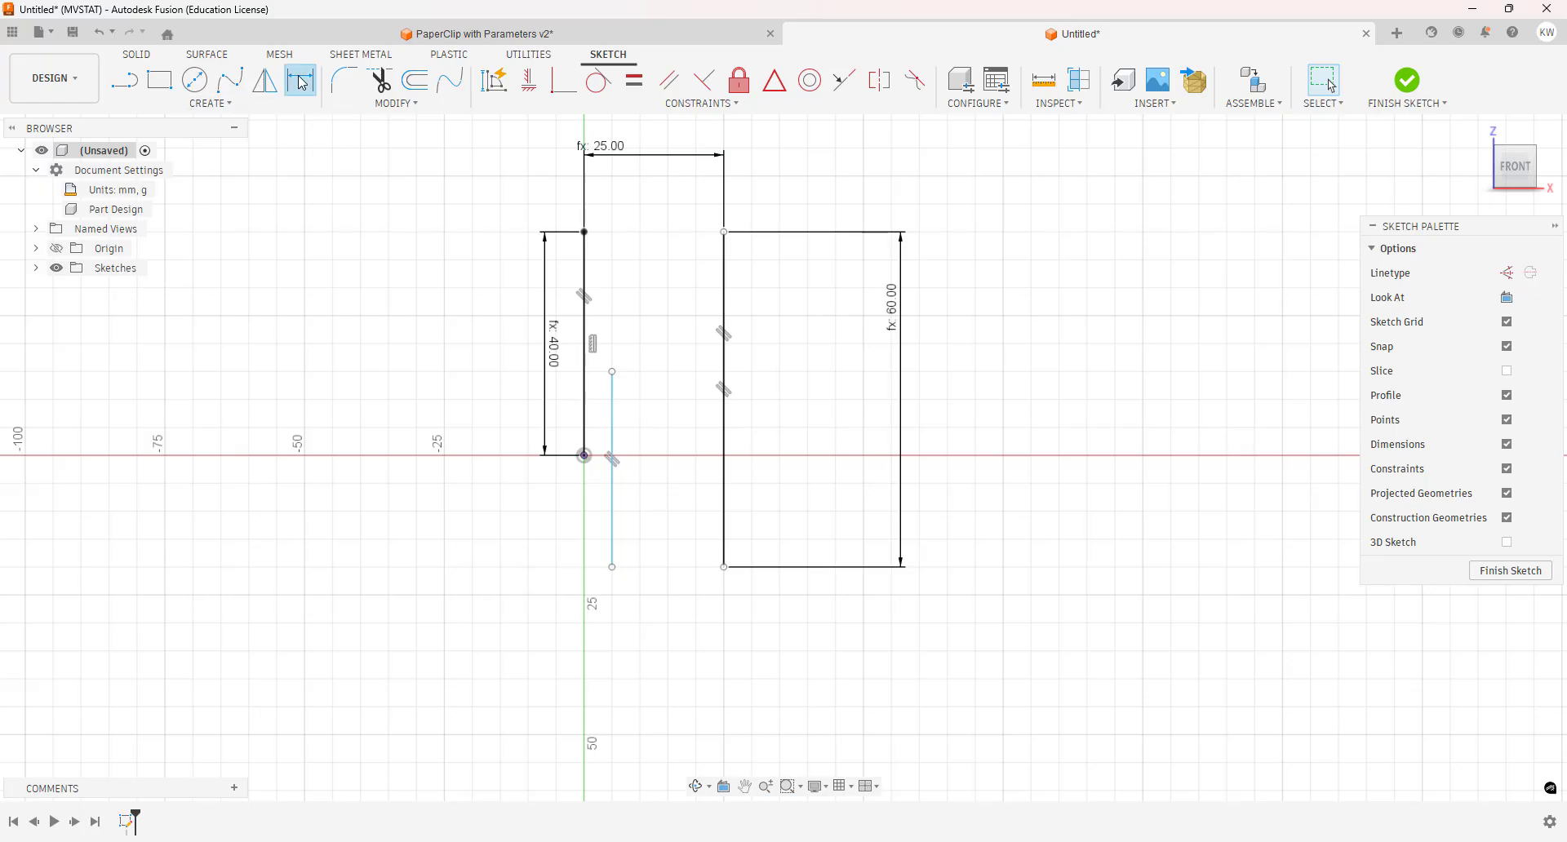
{"action": "left_click", "coordinate": [612, 421]}
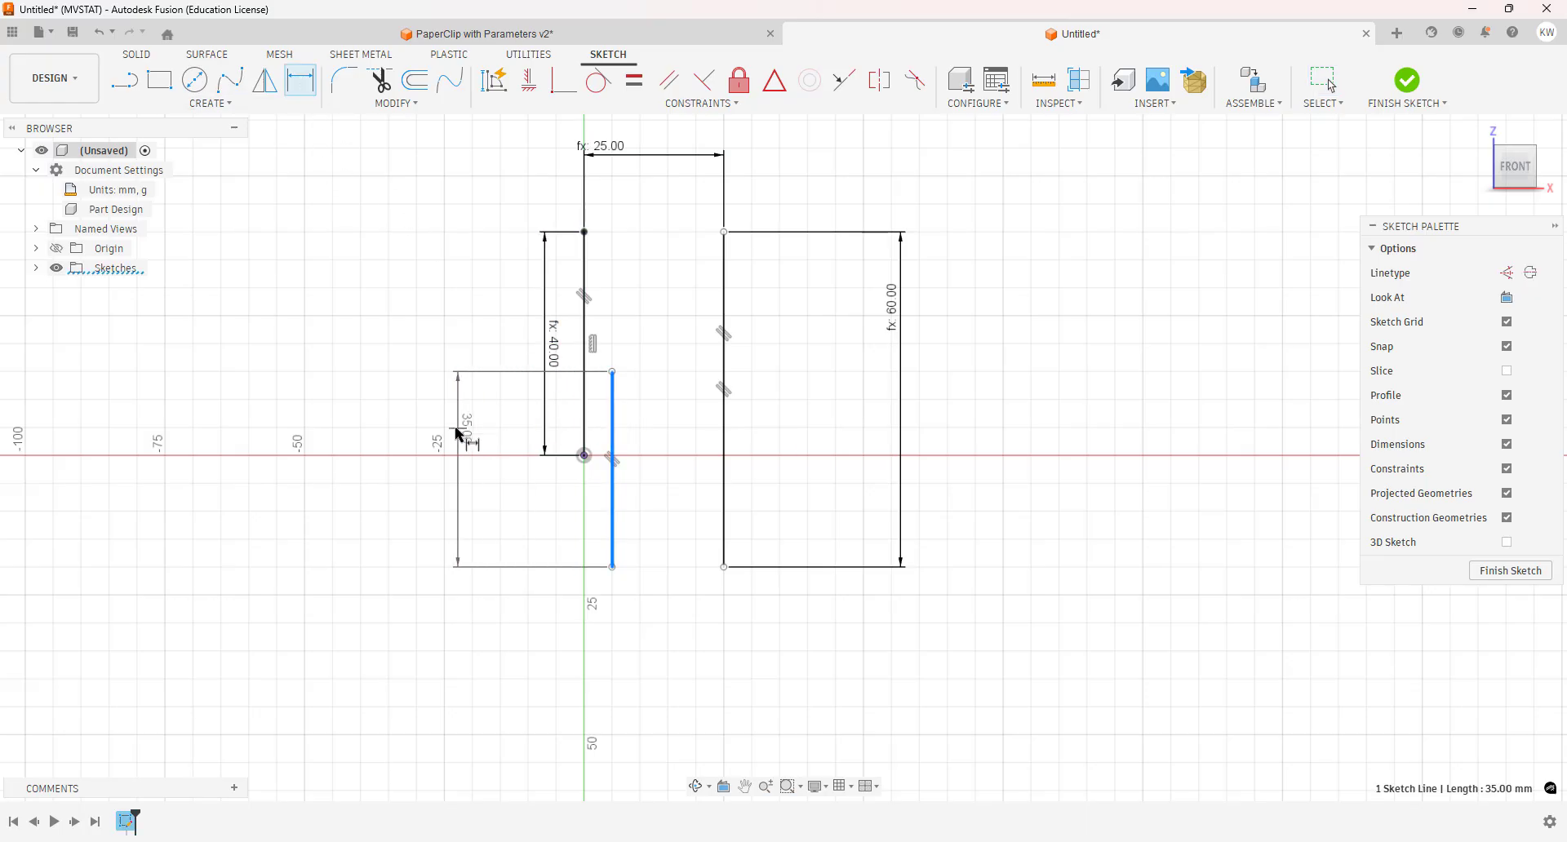
{"action": "left_click", "coordinate": [467, 433]}
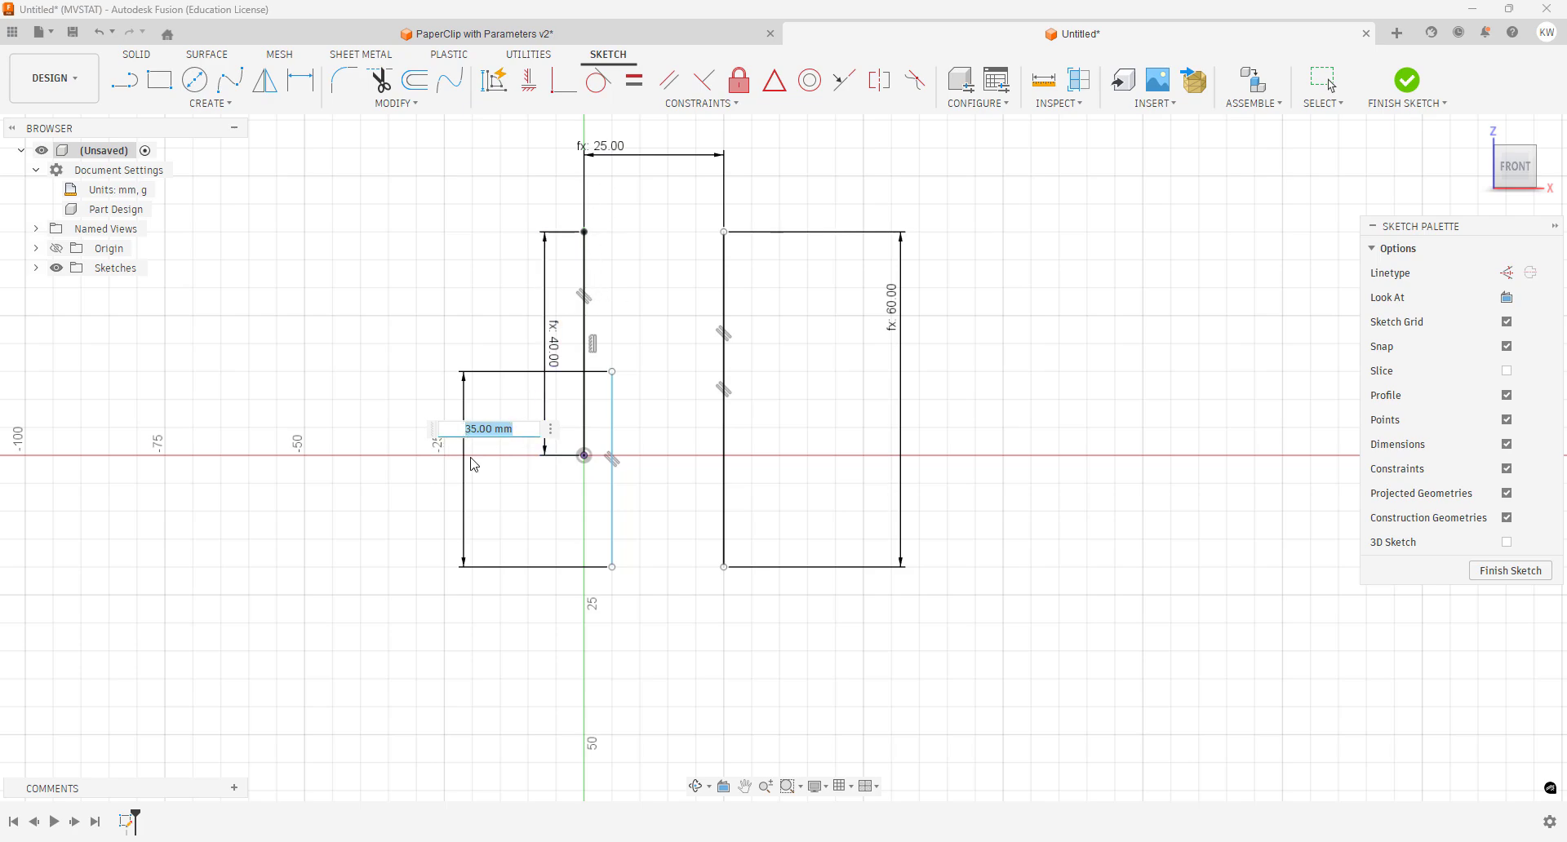
{"action": "type", "text": "Base"}
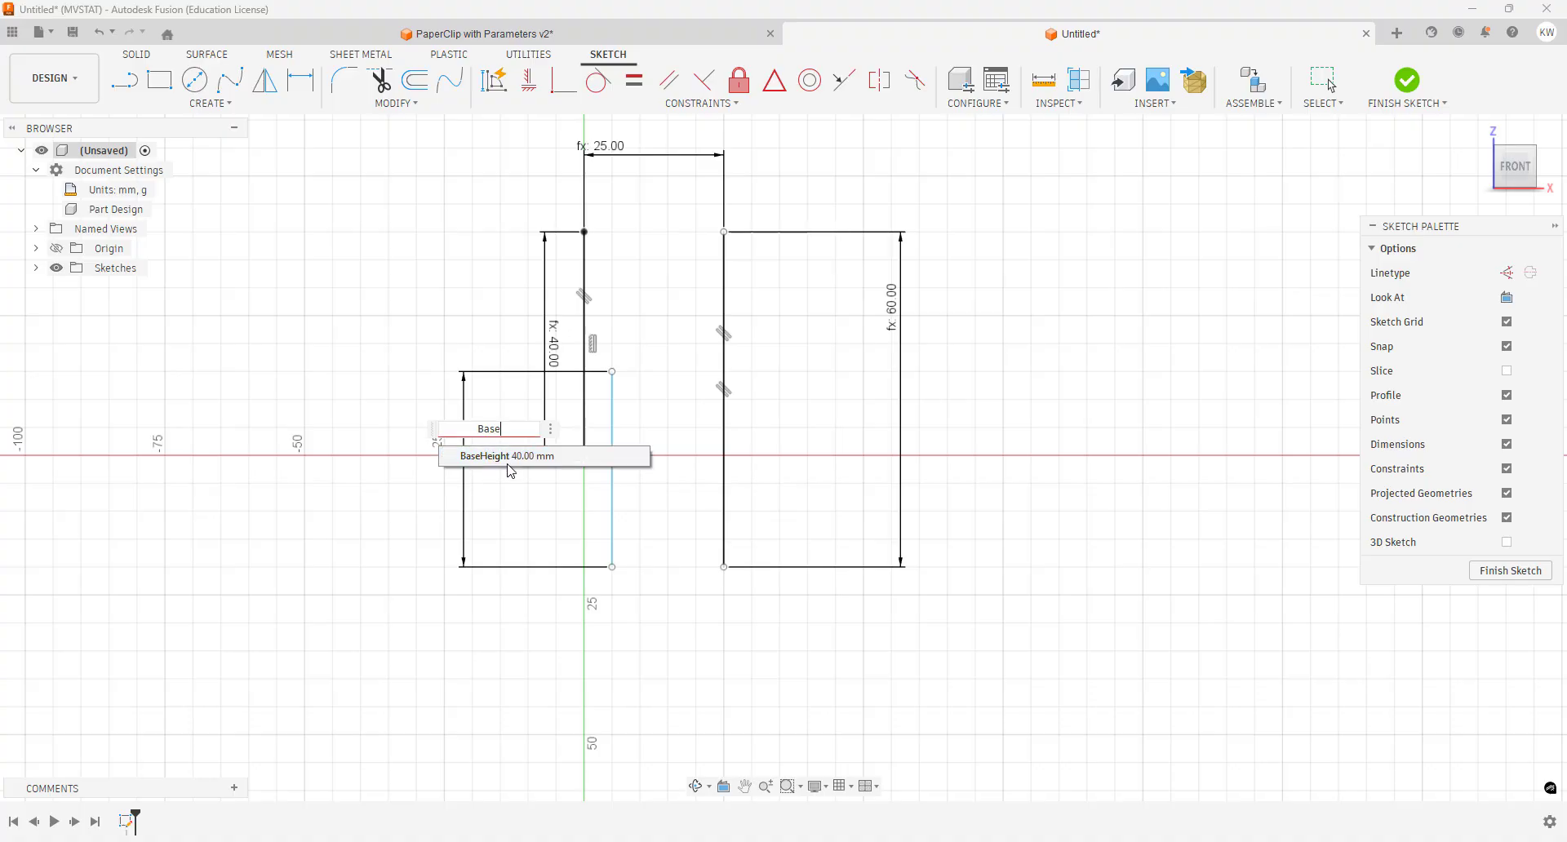
{"action": "left_click", "coordinate": [508, 457]}
{"action": "key", "text": "Return"}
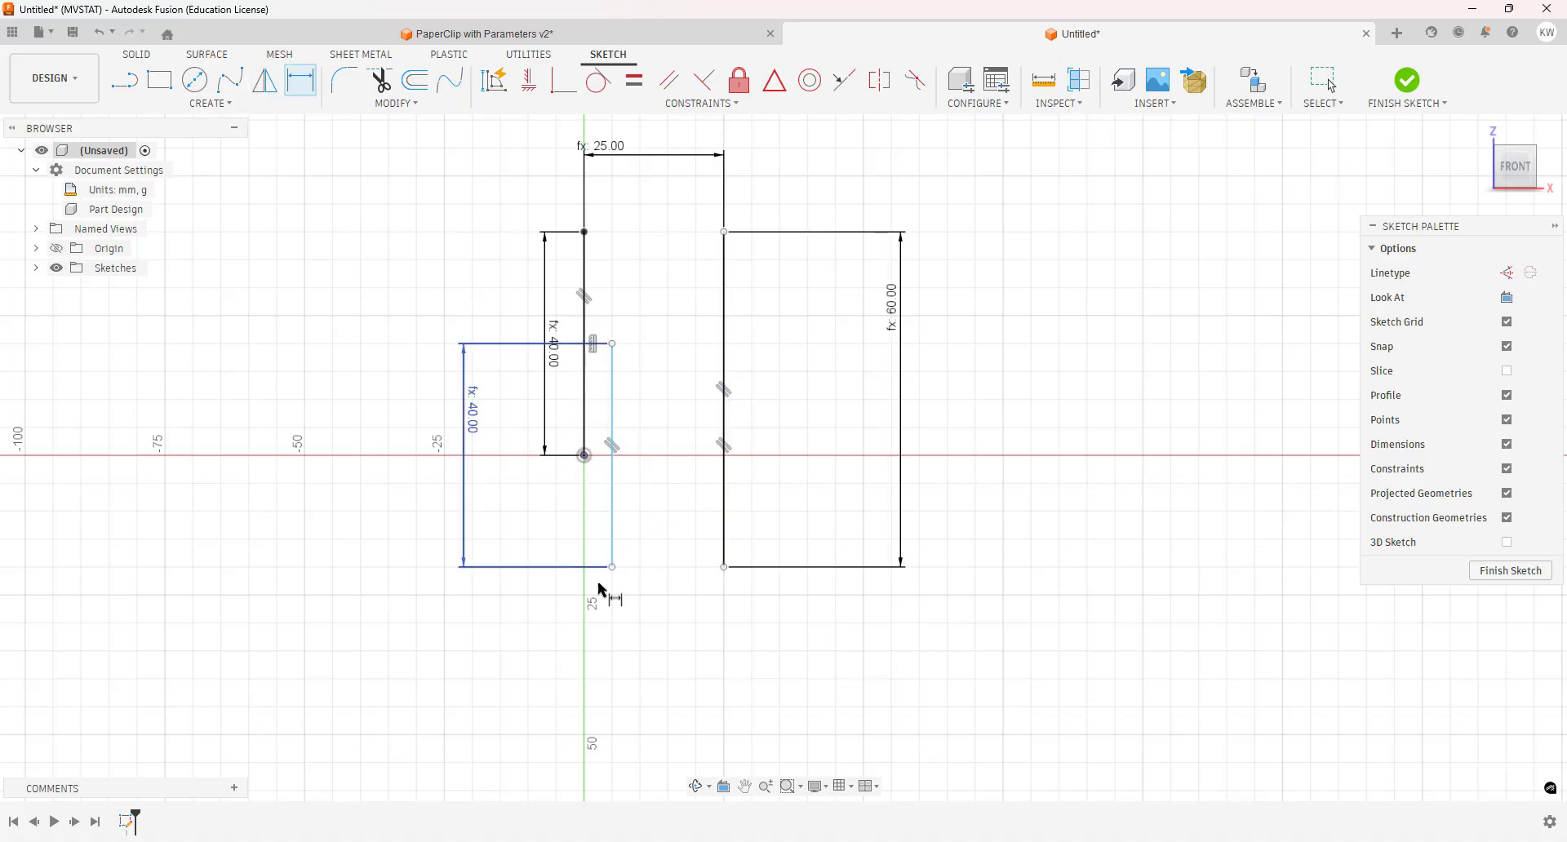
Dimension the horizontal spacing between the third line and the longest line with the expression BaseHeight * 0.5
{"action": "left_click", "coordinate": [614, 511]}
{"action": "left_click", "coordinate": [726, 531]}
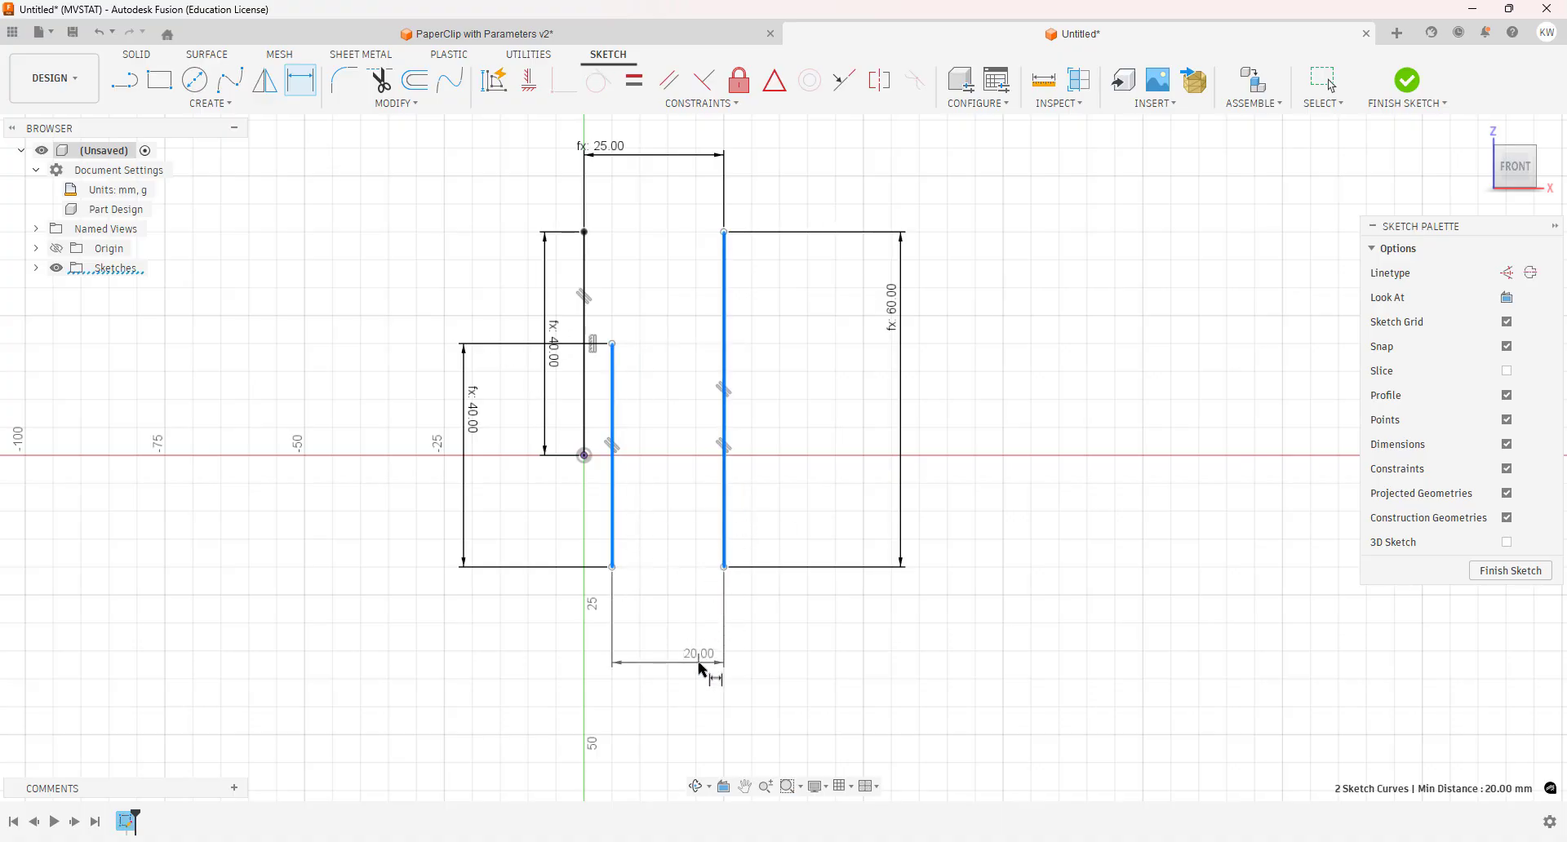
{"action": "left_click", "coordinate": [702, 668]}
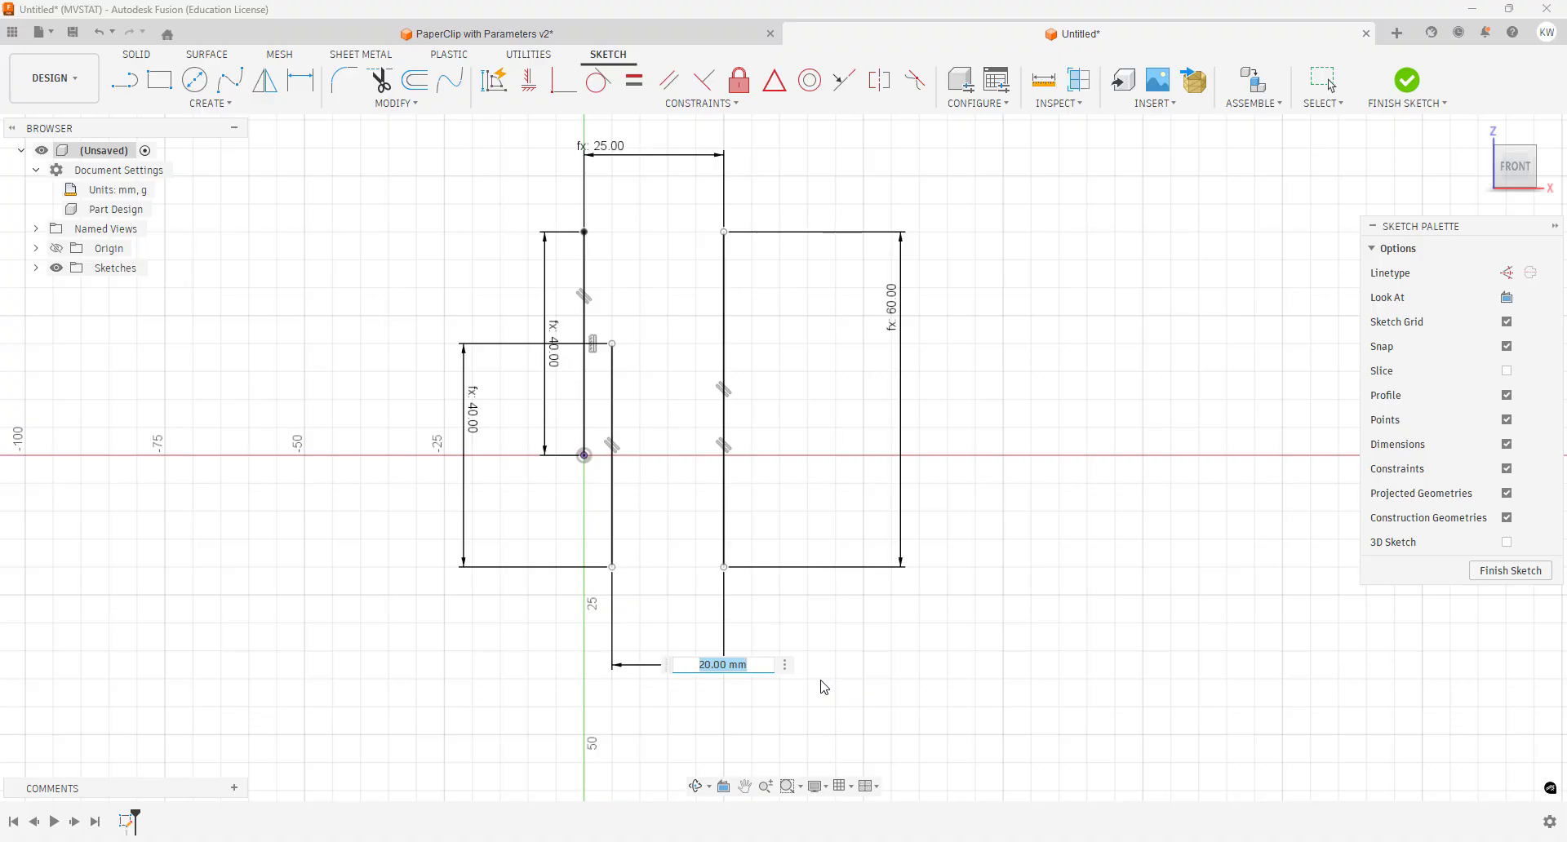
{"action": "type", "text": "Ba"}
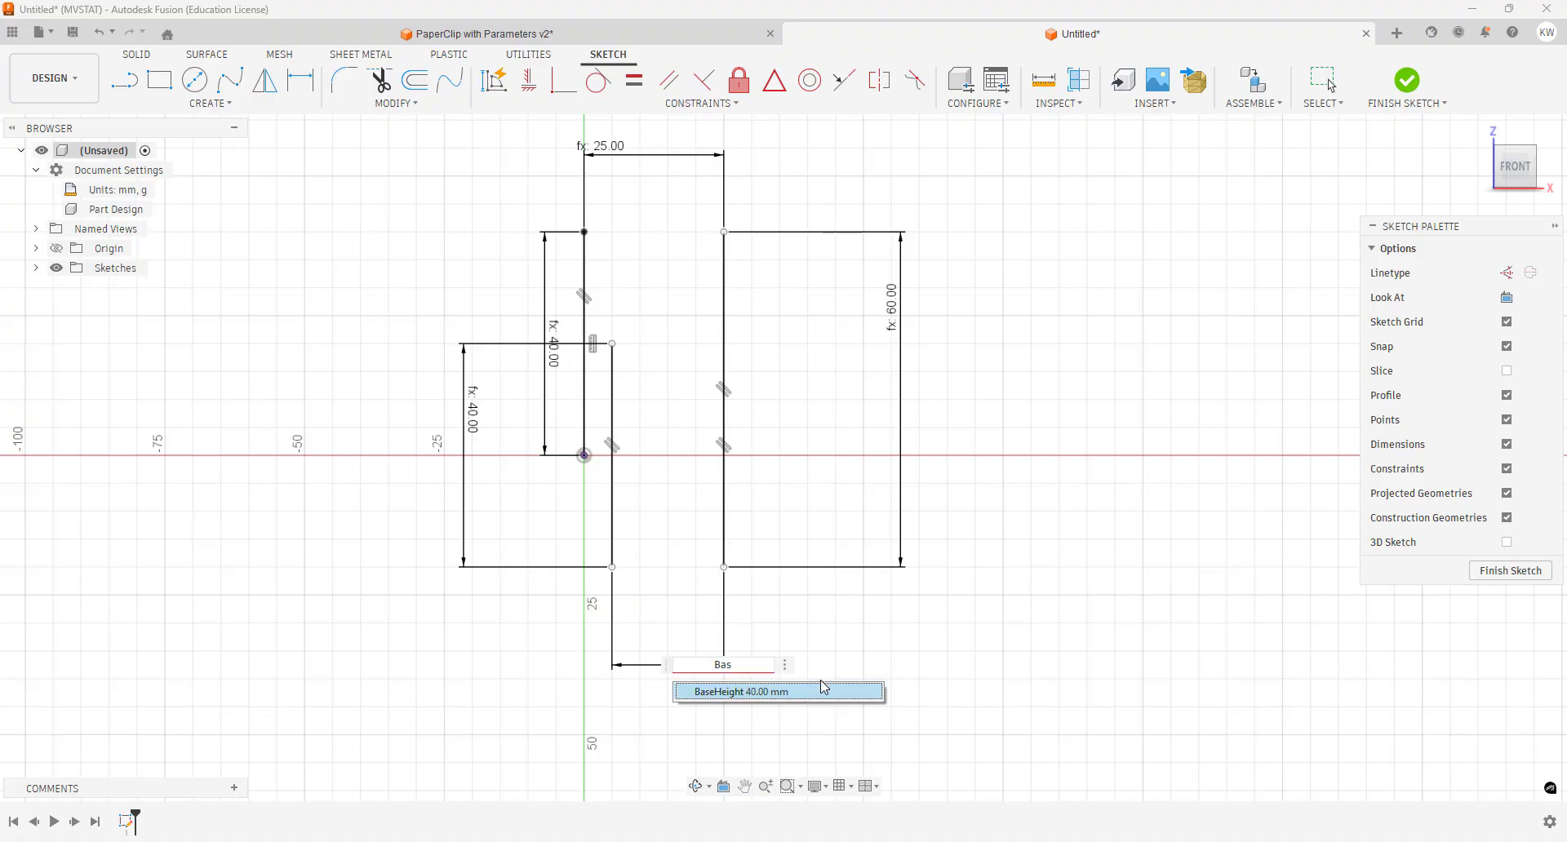
{"action": "type", "text": "s"}
{"action": "left_click", "coordinate": [760, 692]}
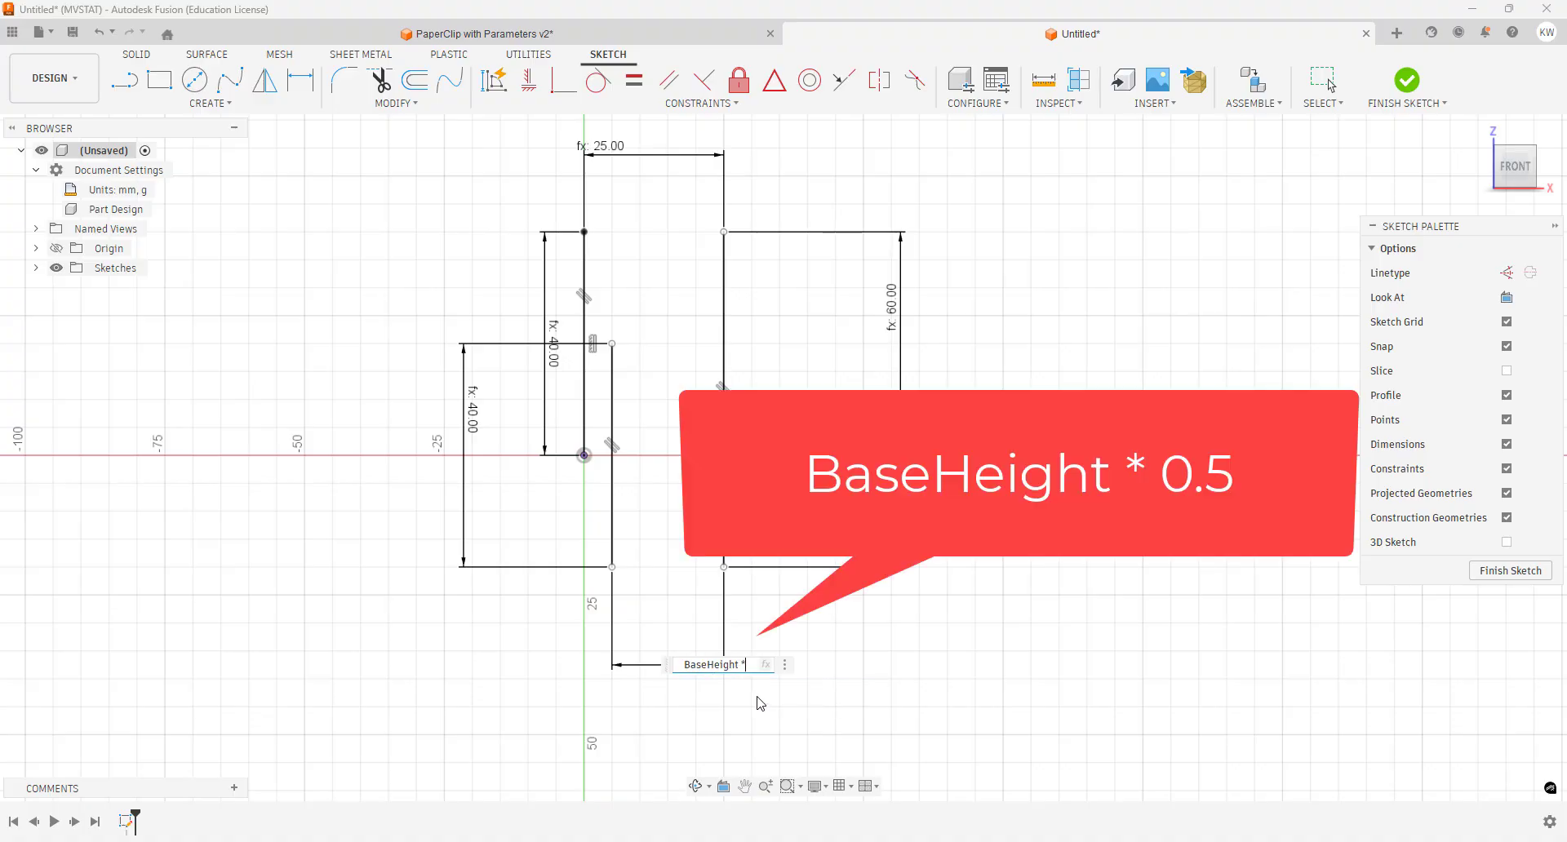
{"action": "type", "text": "* 0.5"}
{"action": "key", "text": "Return"}
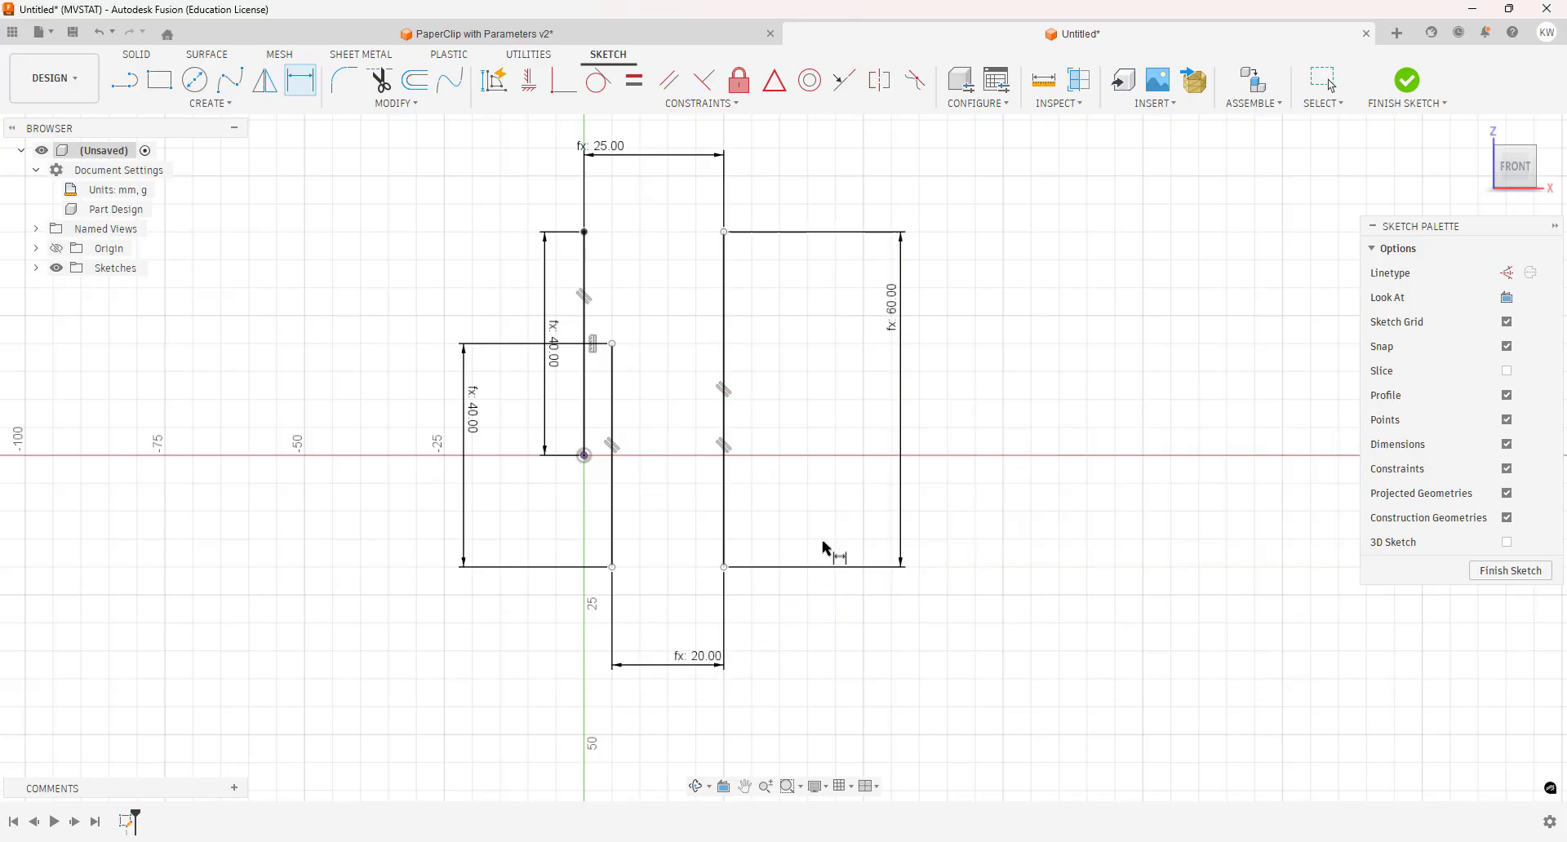
Sketch a fourth vertical line about 35 mm long between the third and longest lines, starting level with the third line's upper end
{"action": "scroll", "coordinate": [685, 521], "scroll_direction": "up", "scroll_amount": 3}
{"action": "scroll", "coordinate": [685, 519], "scroll_direction": "down", "scroll_amount": 4}
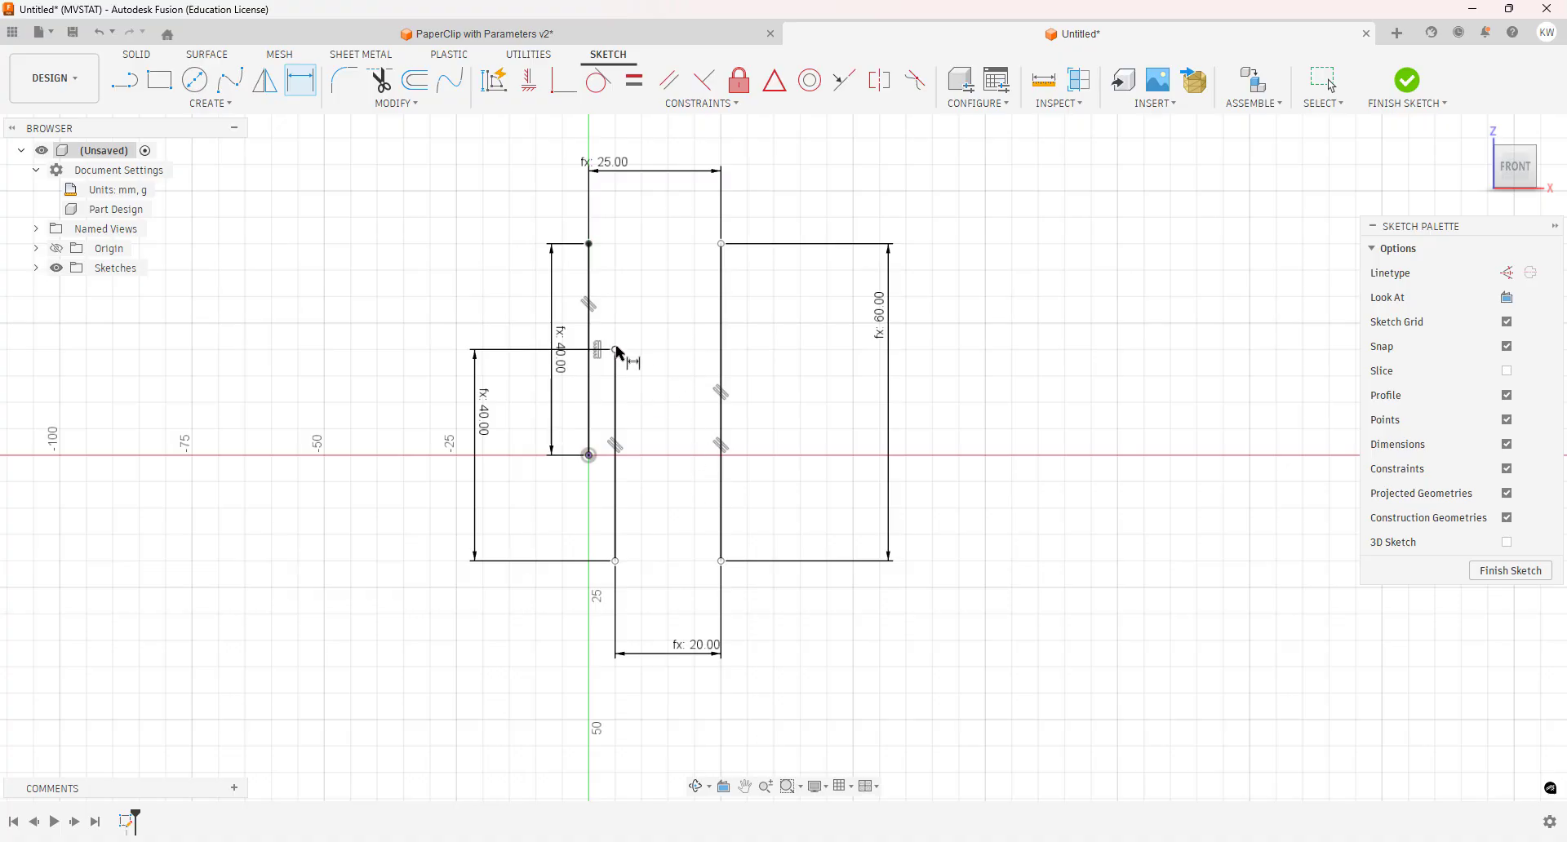
{"action": "left_click", "coordinate": [124, 79]}
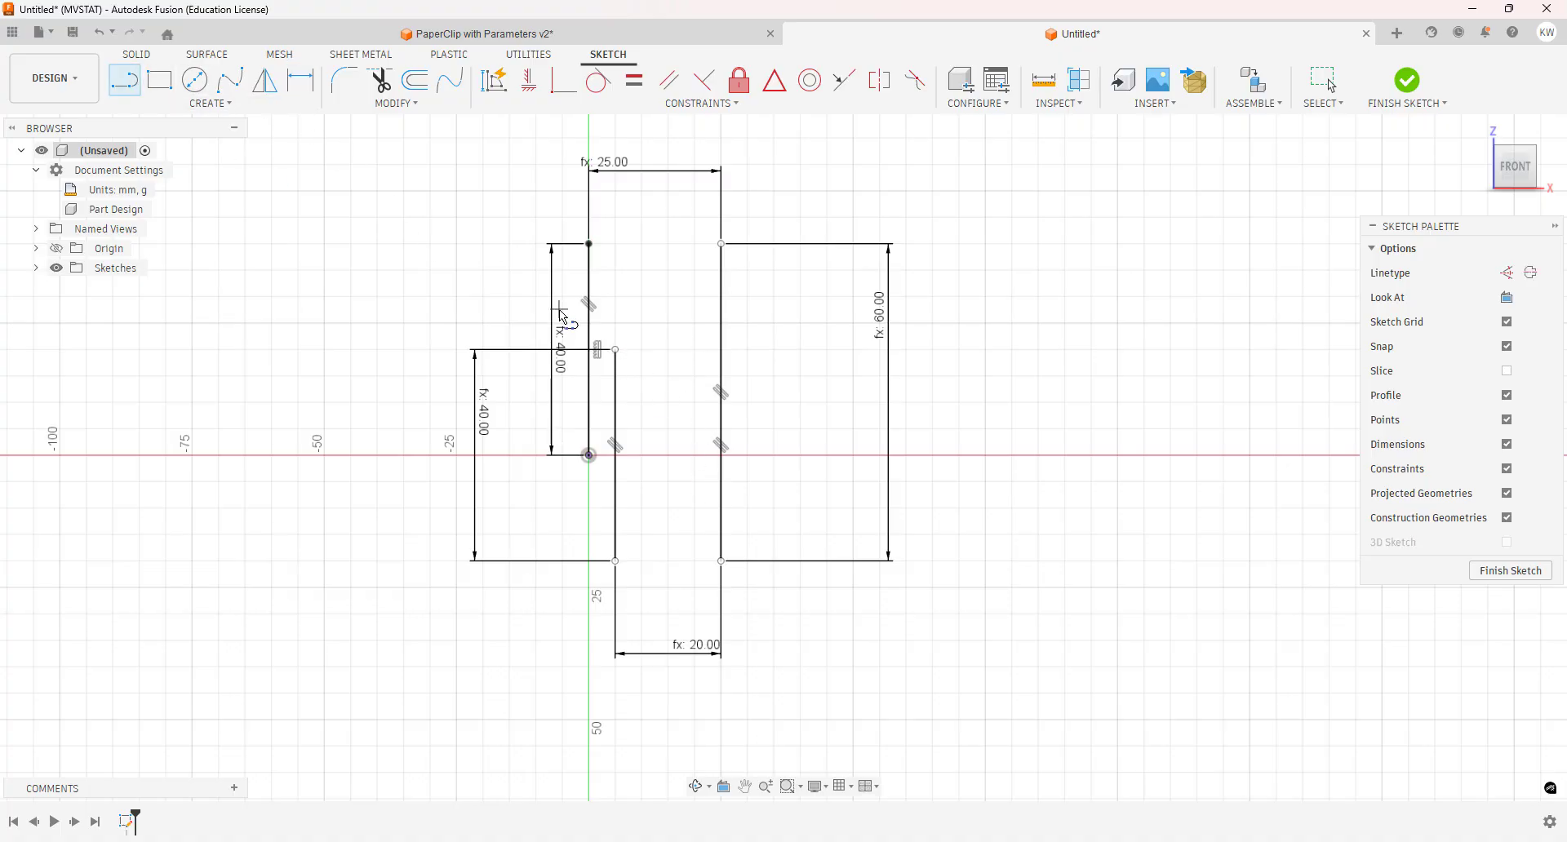
{"action": "left_click", "coordinate": [617, 351]}
{"action": "left_click_drag", "start_coordinate": [686, 349], "coordinate": [685, 535]}
{"action": "key", "text": "Escape"}
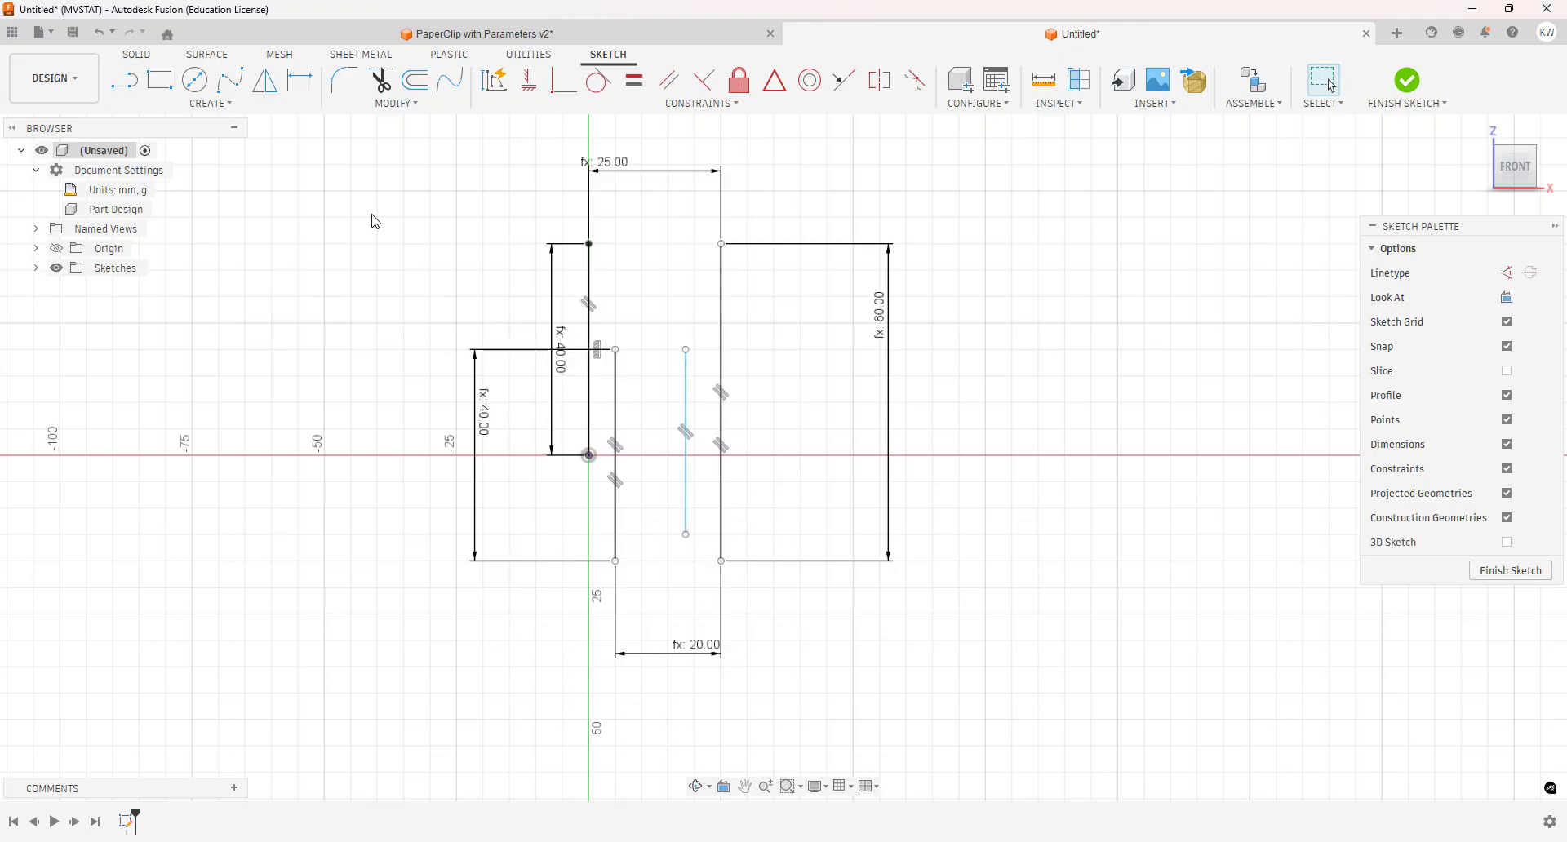
Dimension the fourth vertical line's length with the expression BaseHeight * 0.75
{"action": "left_click", "coordinate": [300, 80]}
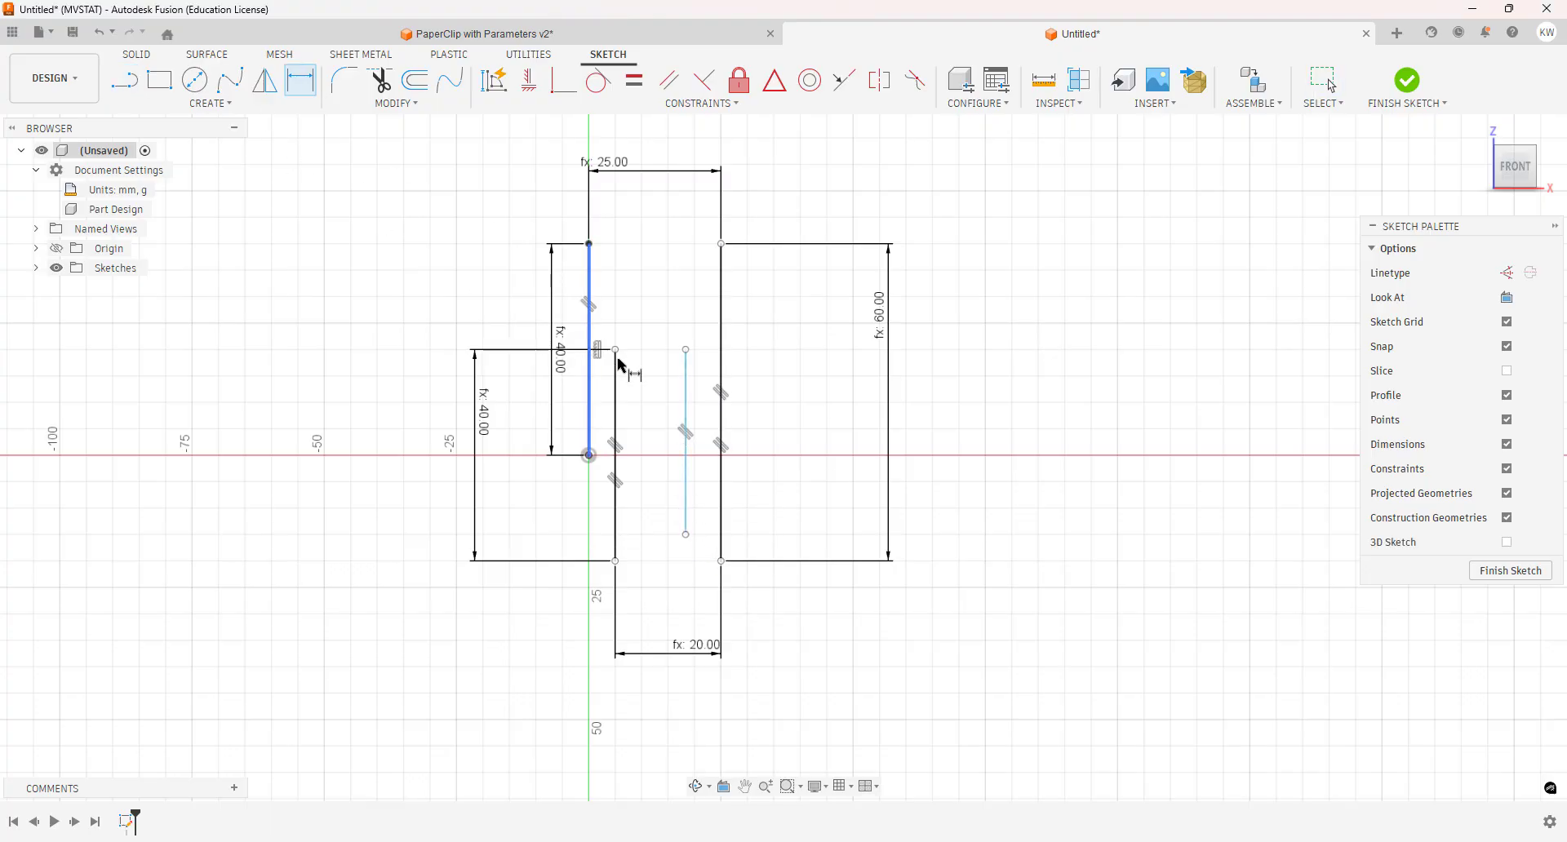
{"action": "left_click", "coordinate": [686, 395]}
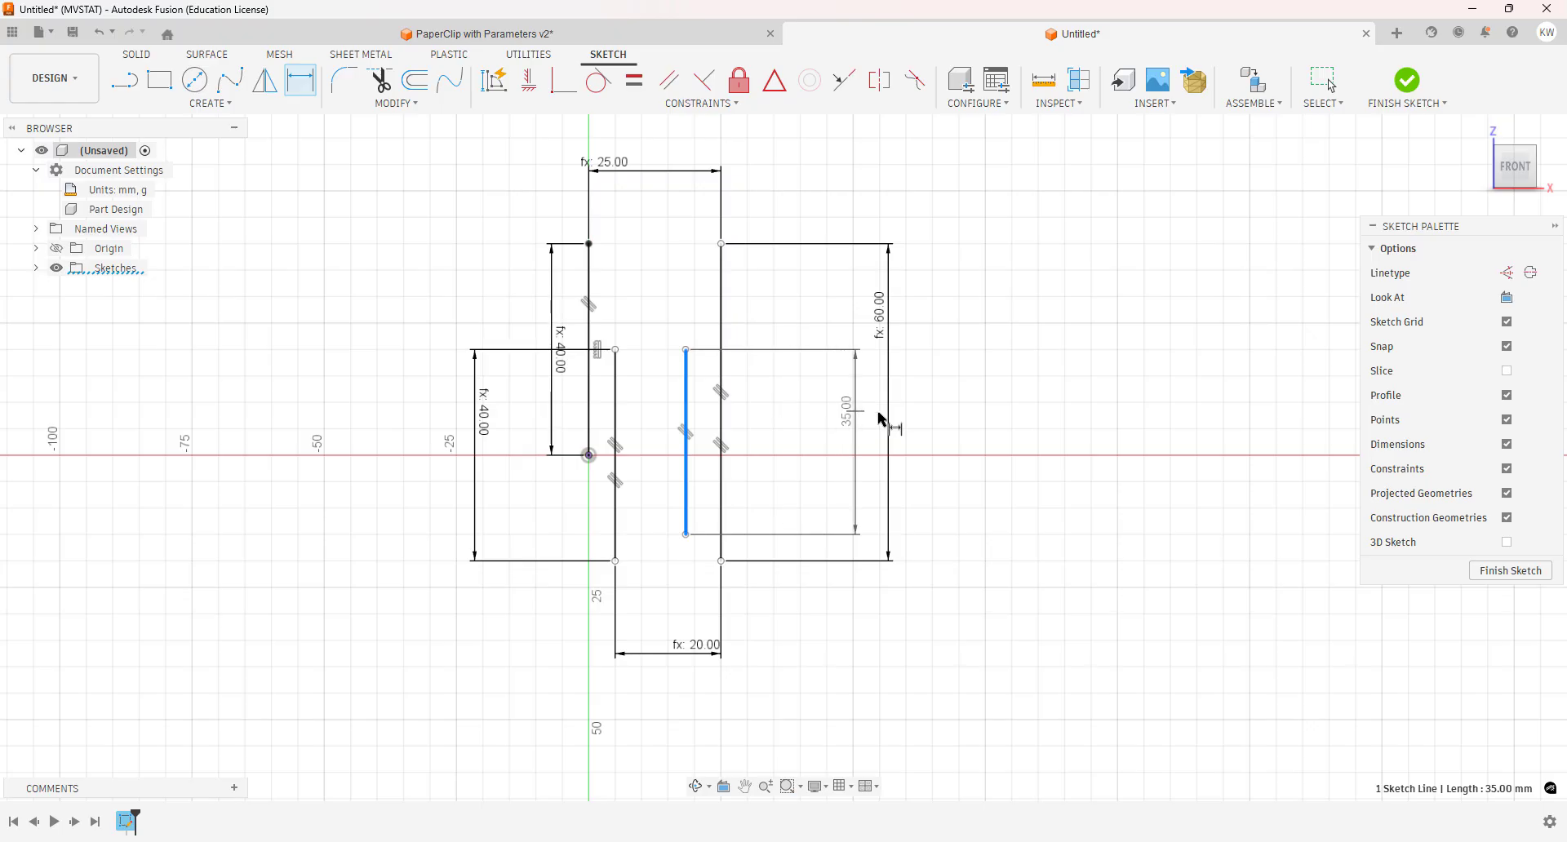
{"action": "left_click", "coordinate": [933, 420]}
{"action": "type", "text": "Base"}
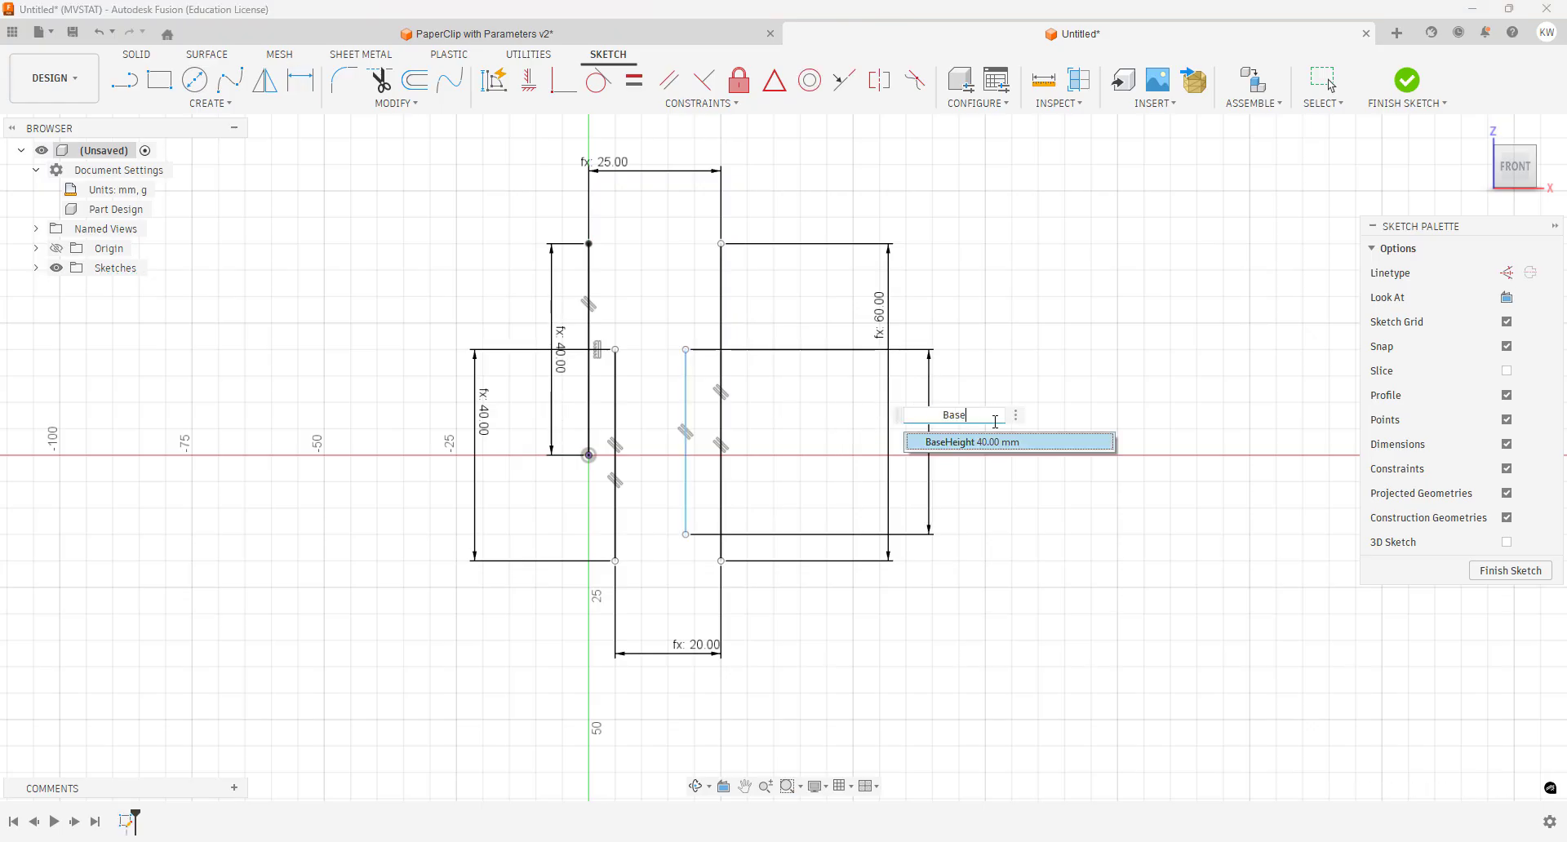
{"action": "left_click", "coordinate": [982, 448]}
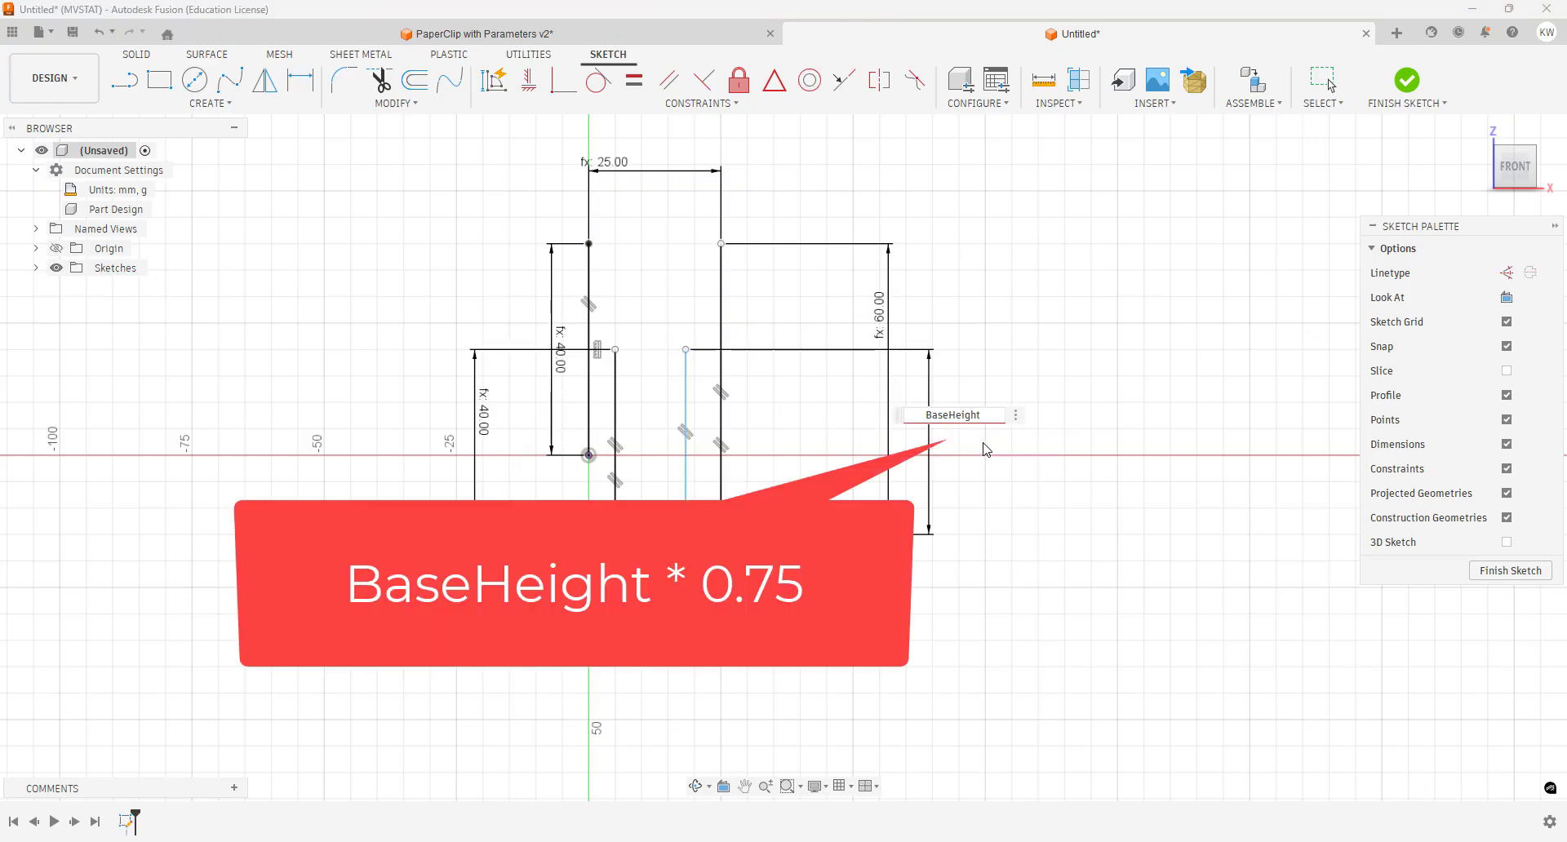
{"action": "type", "text": "* 0.75"}
{"action": "key", "text": "Return"}
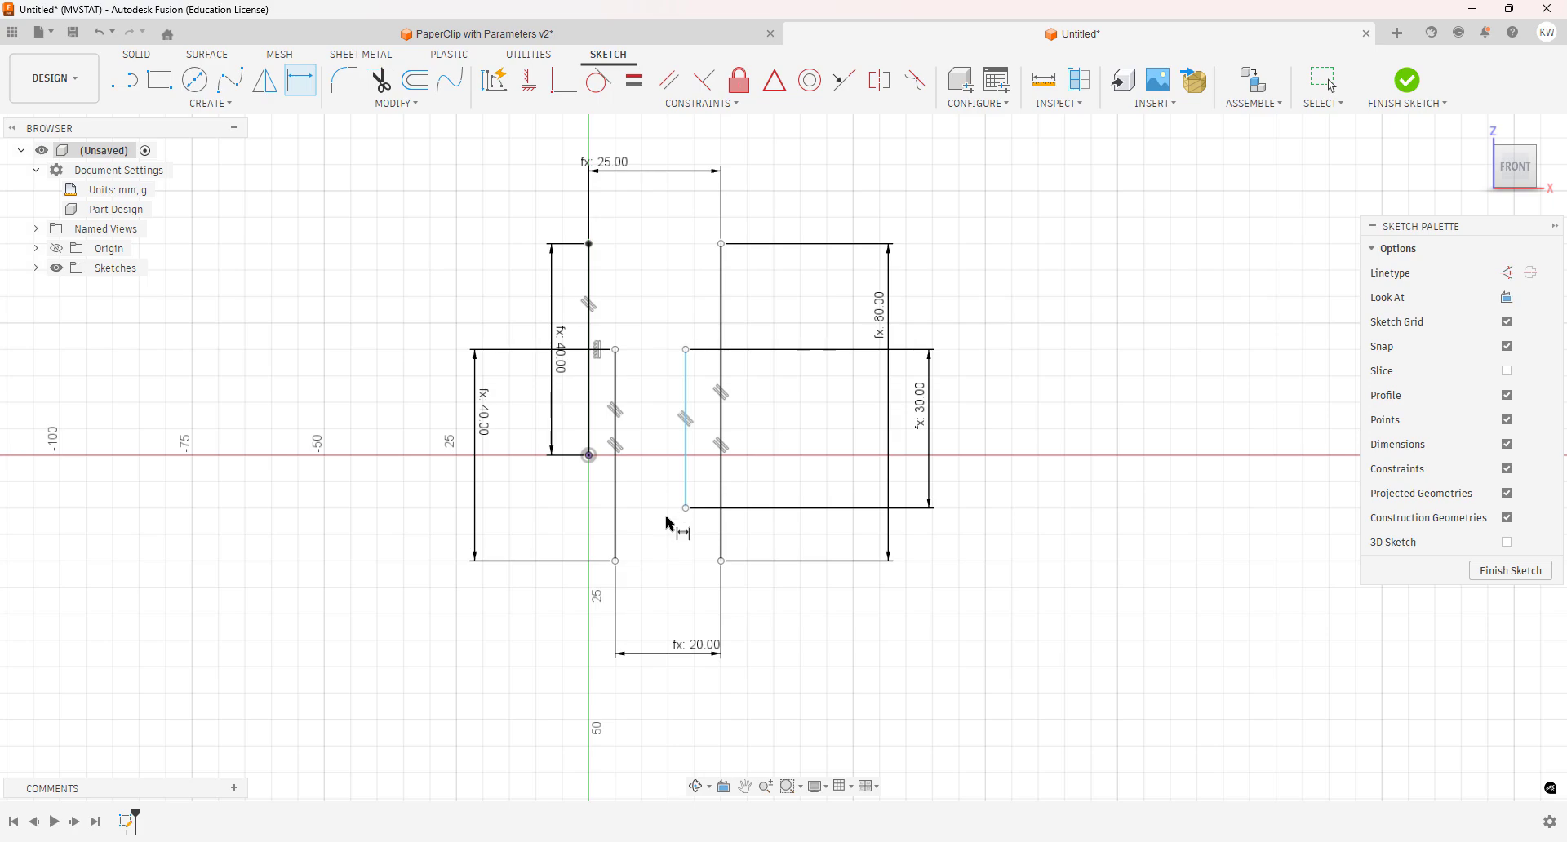
Dimension the horizontal spacing between the third and fourth vertical lines with the expression BaseHeight * 0.375
{"action": "scroll", "coordinate": [666, 506], "scroll_direction": "up", "scroll_amount": 4}
{"action": "scroll", "coordinate": [669, 457], "scroll_direction": "down", "scroll_amount": 2}
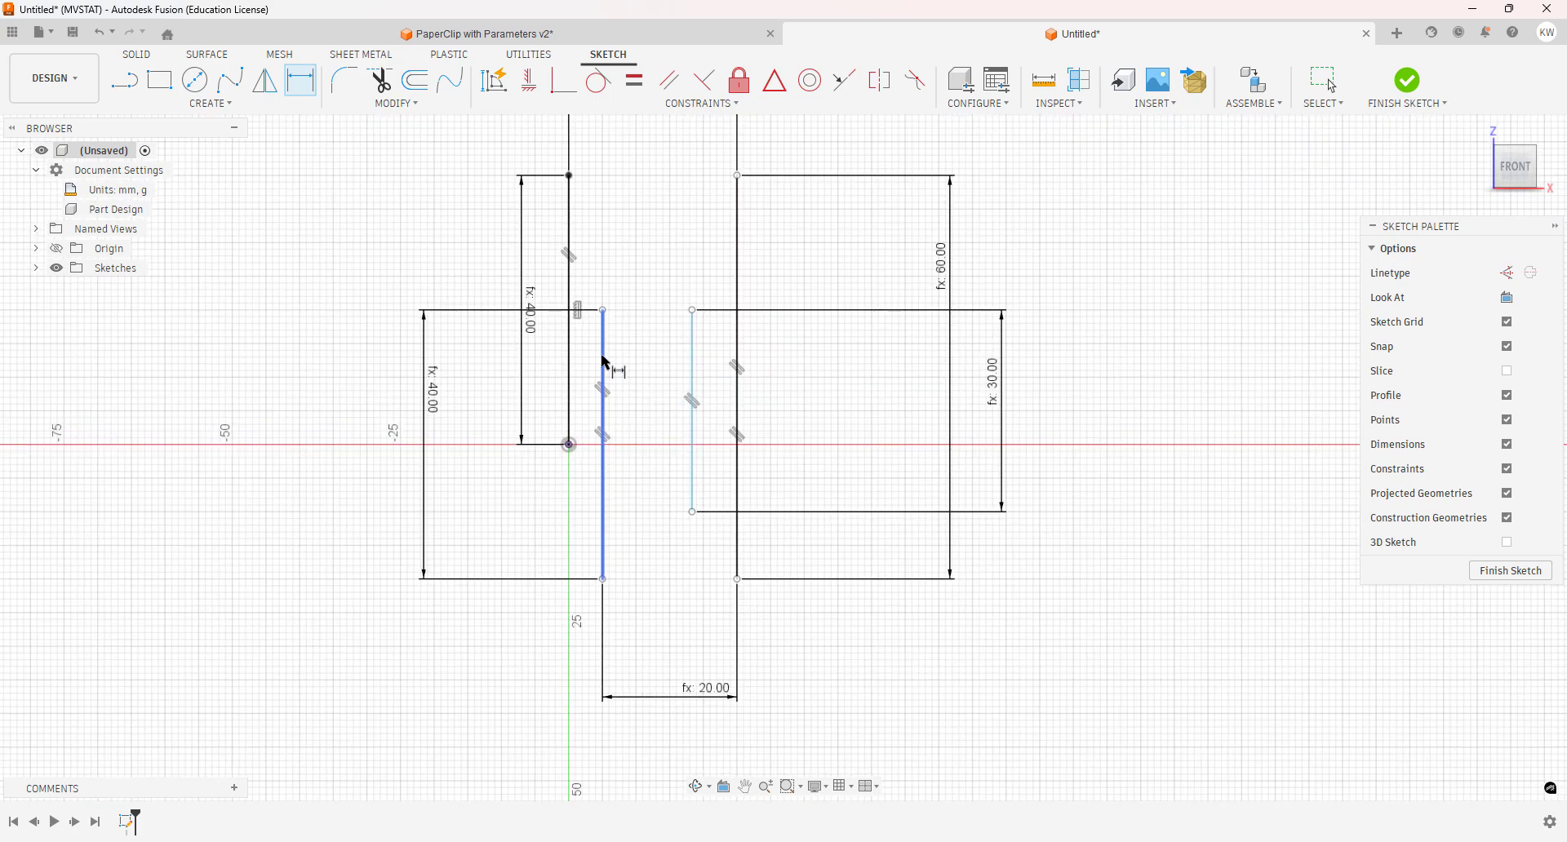
{"action": "left_click", "coordinate": [699, 359]}
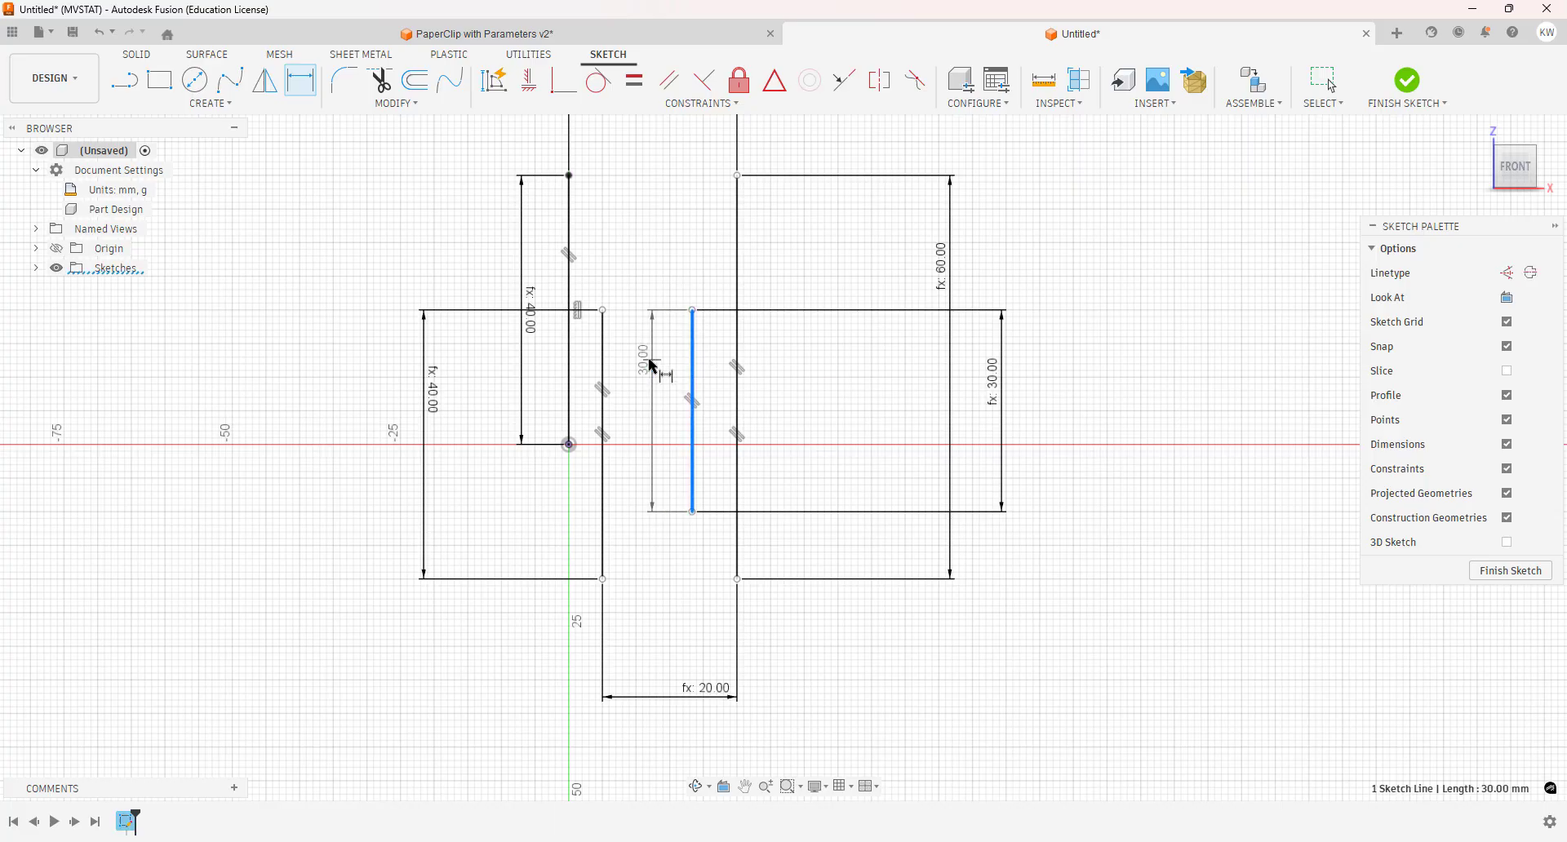
{"action": "left_click", "coordinate": [603, 364]}
{"action": "left_click", "coordinate": [667, 266]}
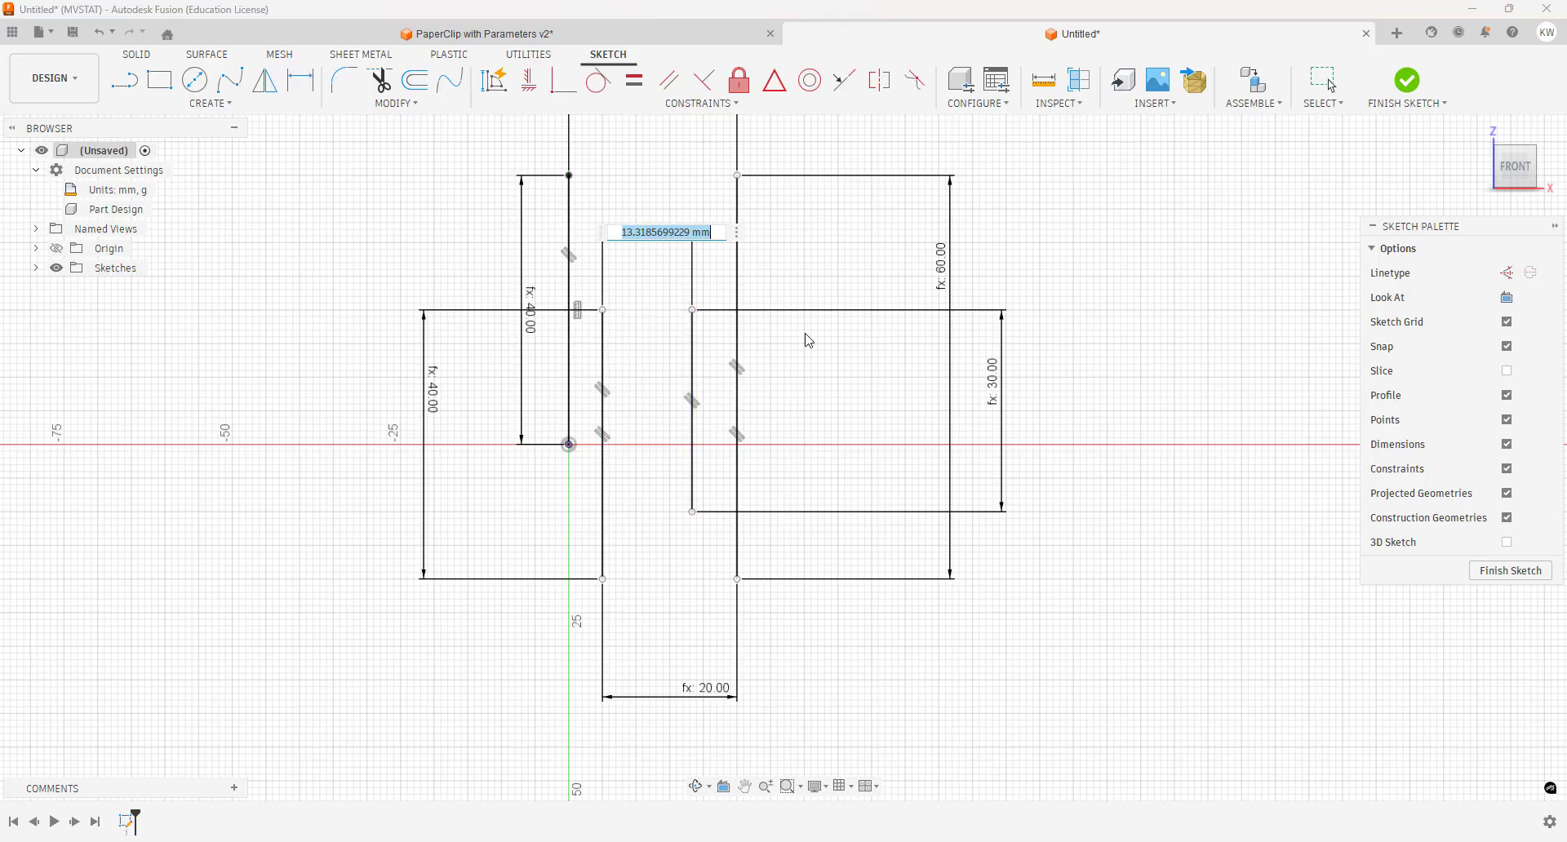
{"action": "type", "text": "Ba"}
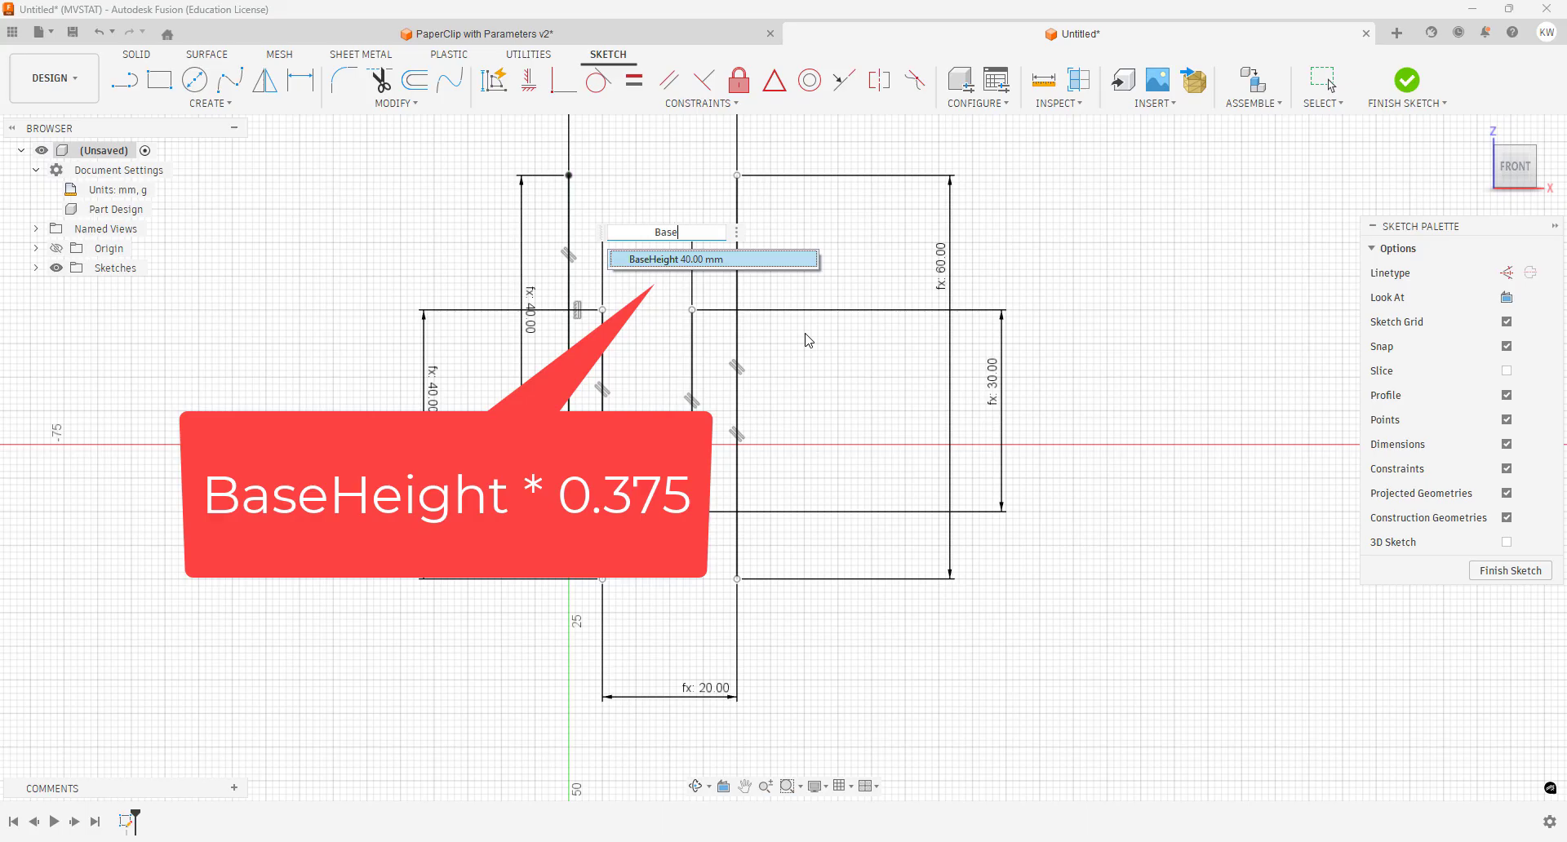
{"action": "type", "text": "se"}
{"action": "left_click", "coordinate": [740, 257]}
{"action": "type", "text": "* 0."}
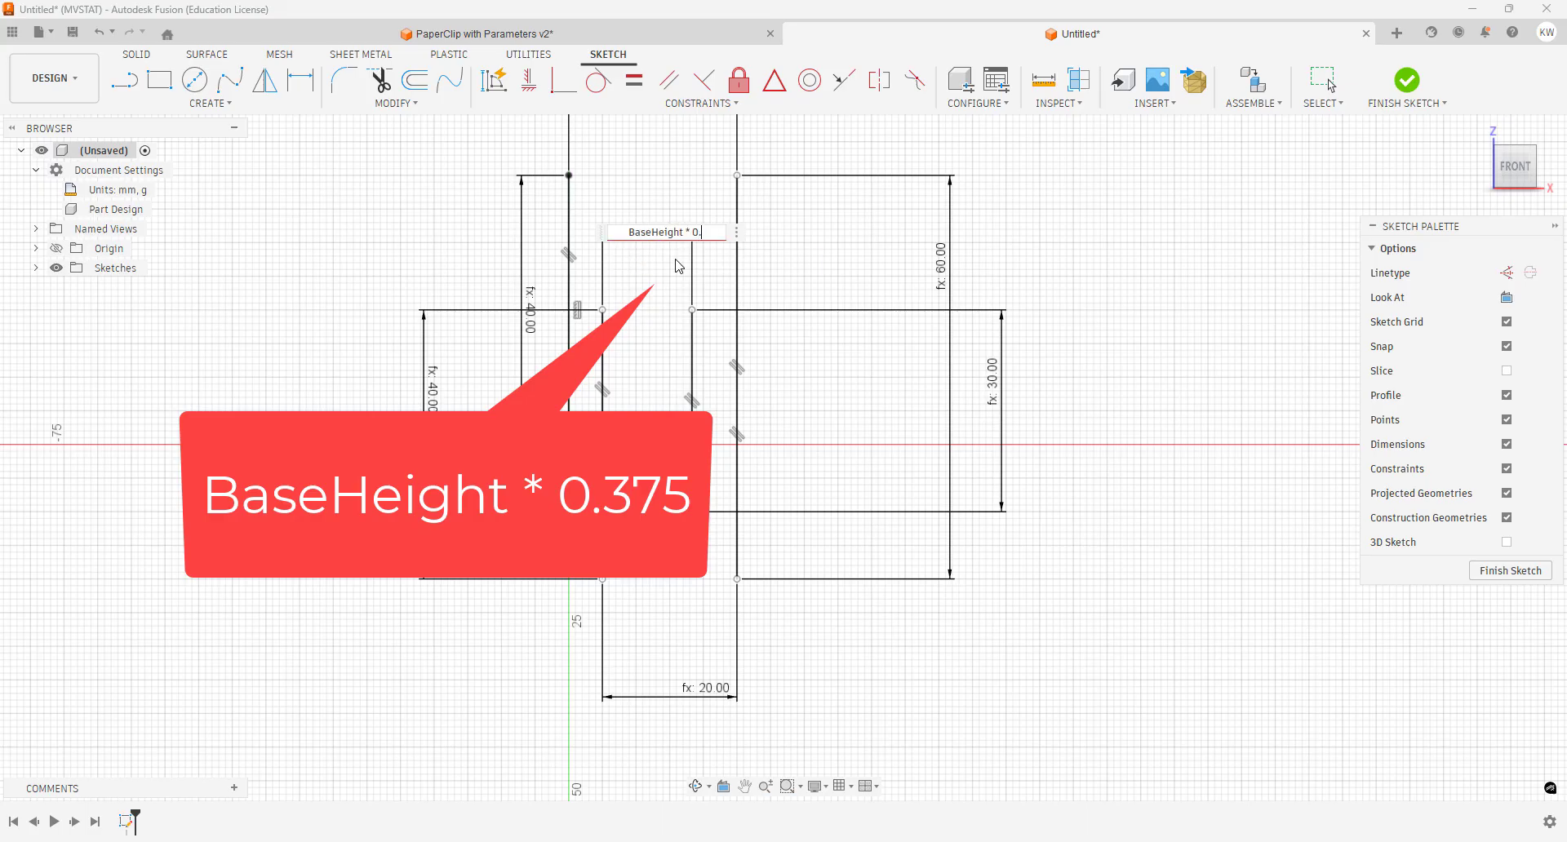
{"action": "type", "text": "375"}
{"action": "key", "text": "Return"}
Draw a tangent arc joining the upper ends of the first line and the longest line
{"action": "scroll", "coordinate": [902, 286], "scroll_direction": "down", "scroll_amount": 3}
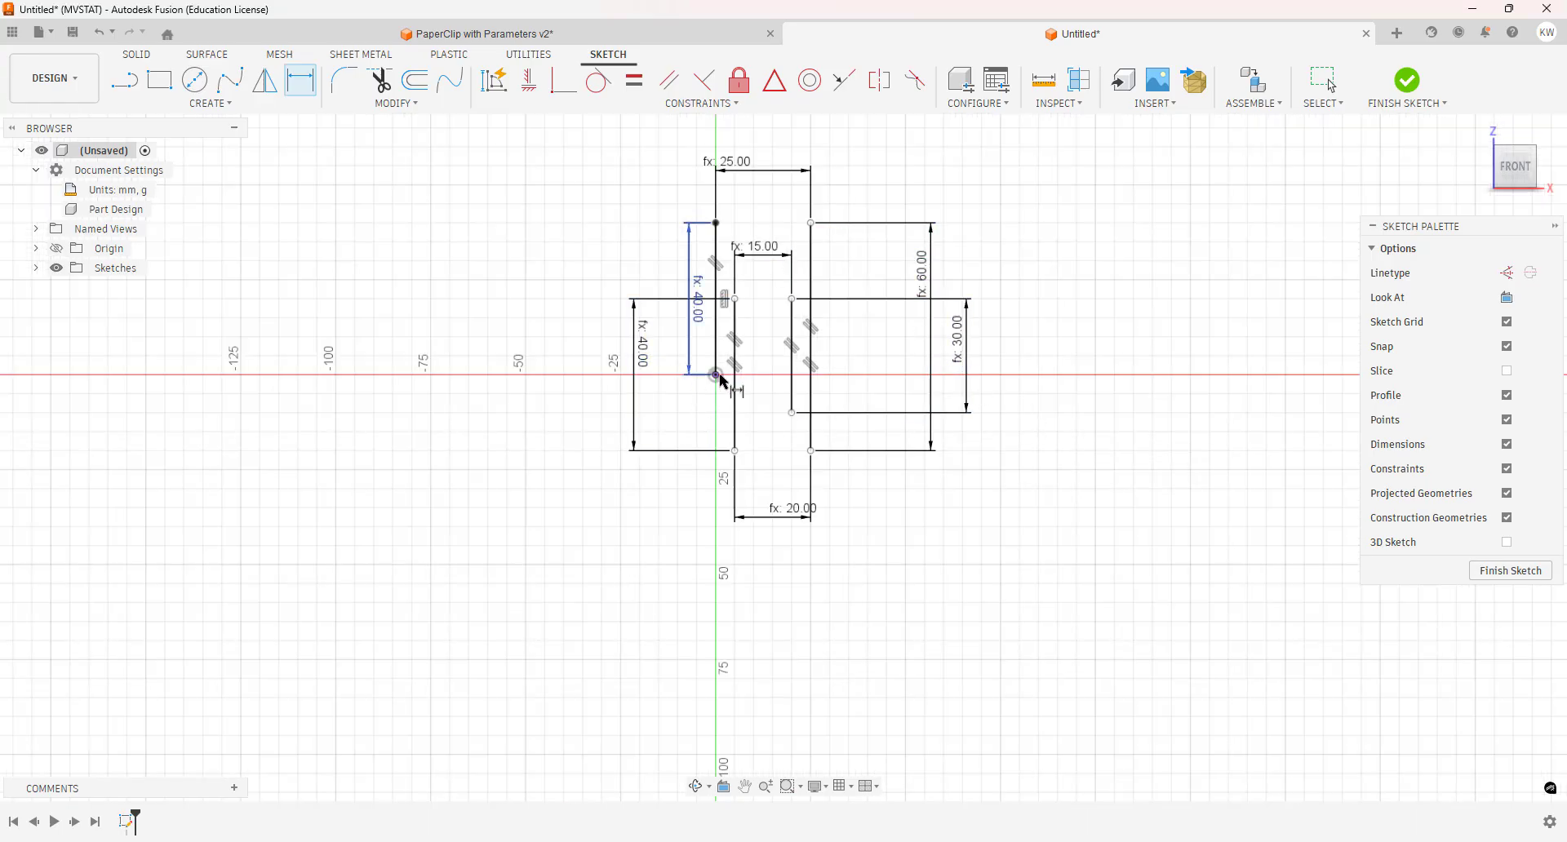
{"action": "scroll", "coordinate": [939, 457], "scroll_direction": "up", "scroll_amount": 2}
{"action": "scroll", "coordinate": [1027, 464], "scroll_direction": "down", "scroll_amount": 2}
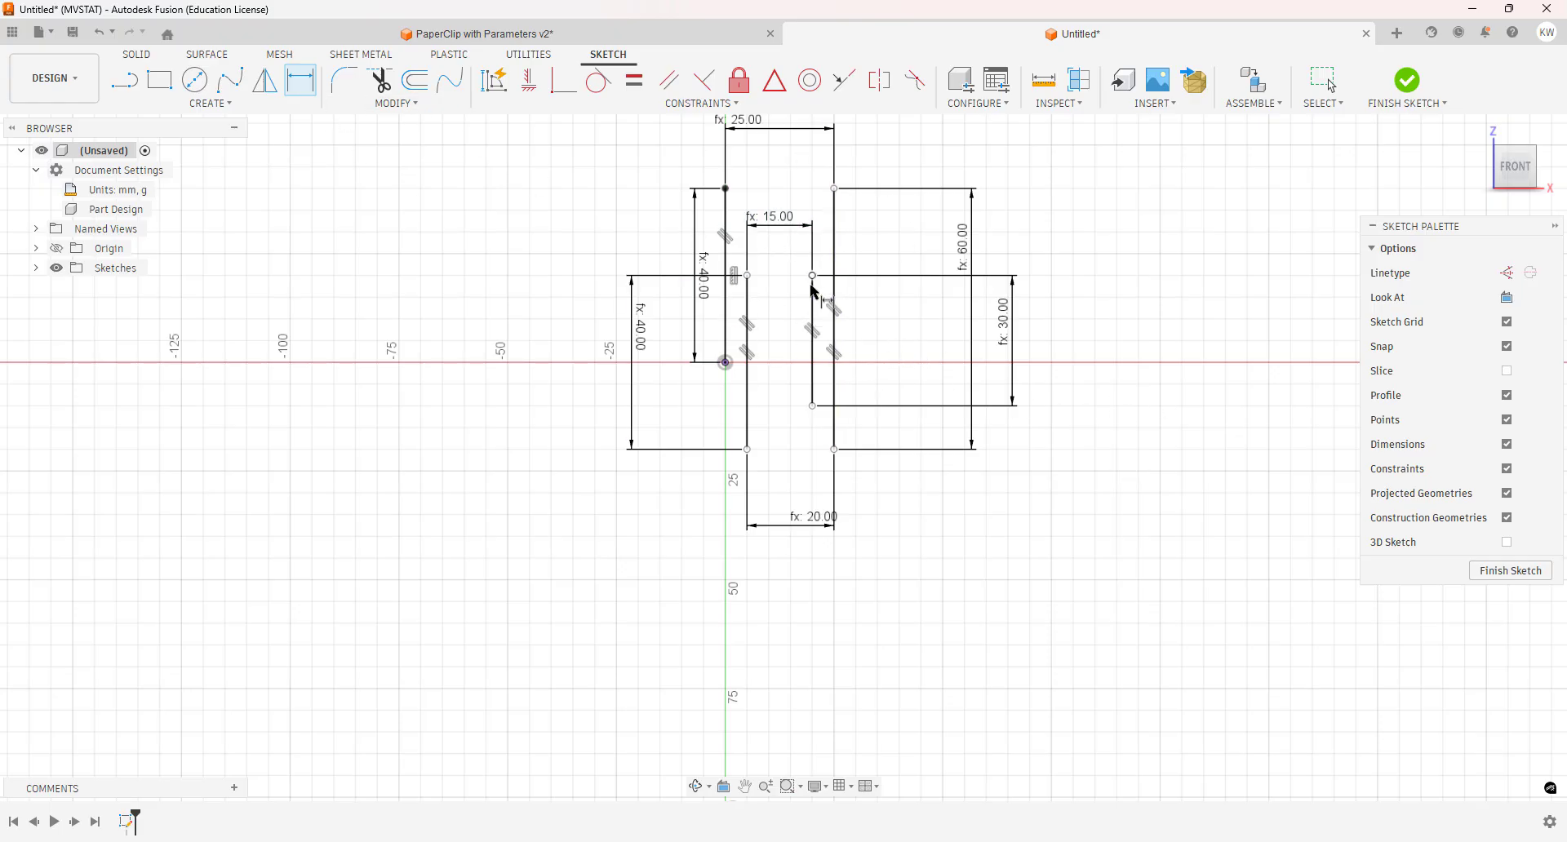
{"action": "scroll", "coordinate": [1102, 441], "scroll_direction": "down", "scroll_amount": 2}
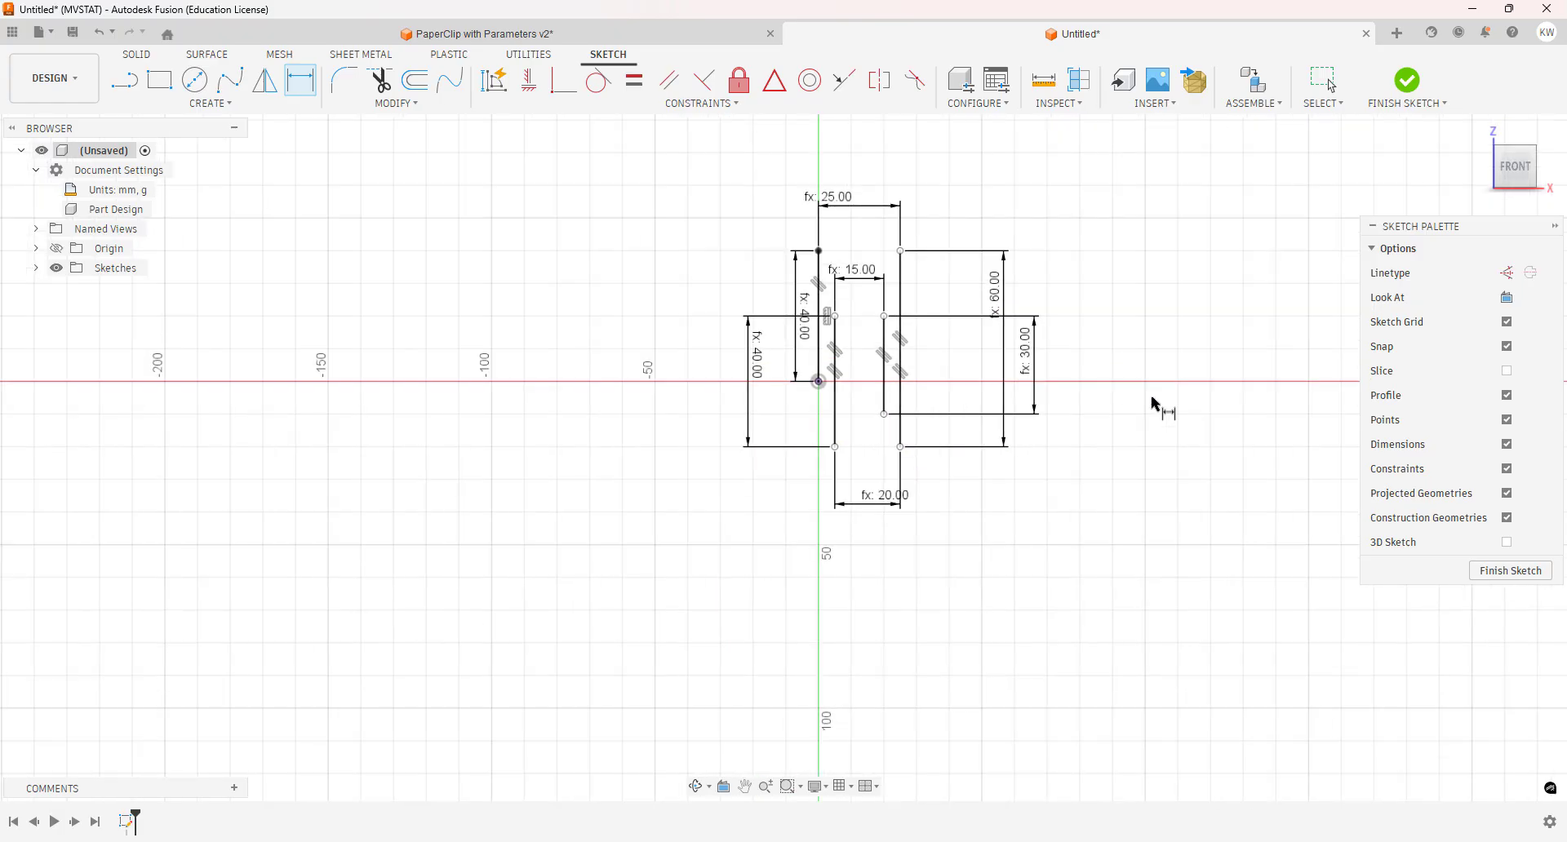
{"action": "middle_click_drag", "start_coordinate": [1142, 409], "coordinate": [1061, 509]}
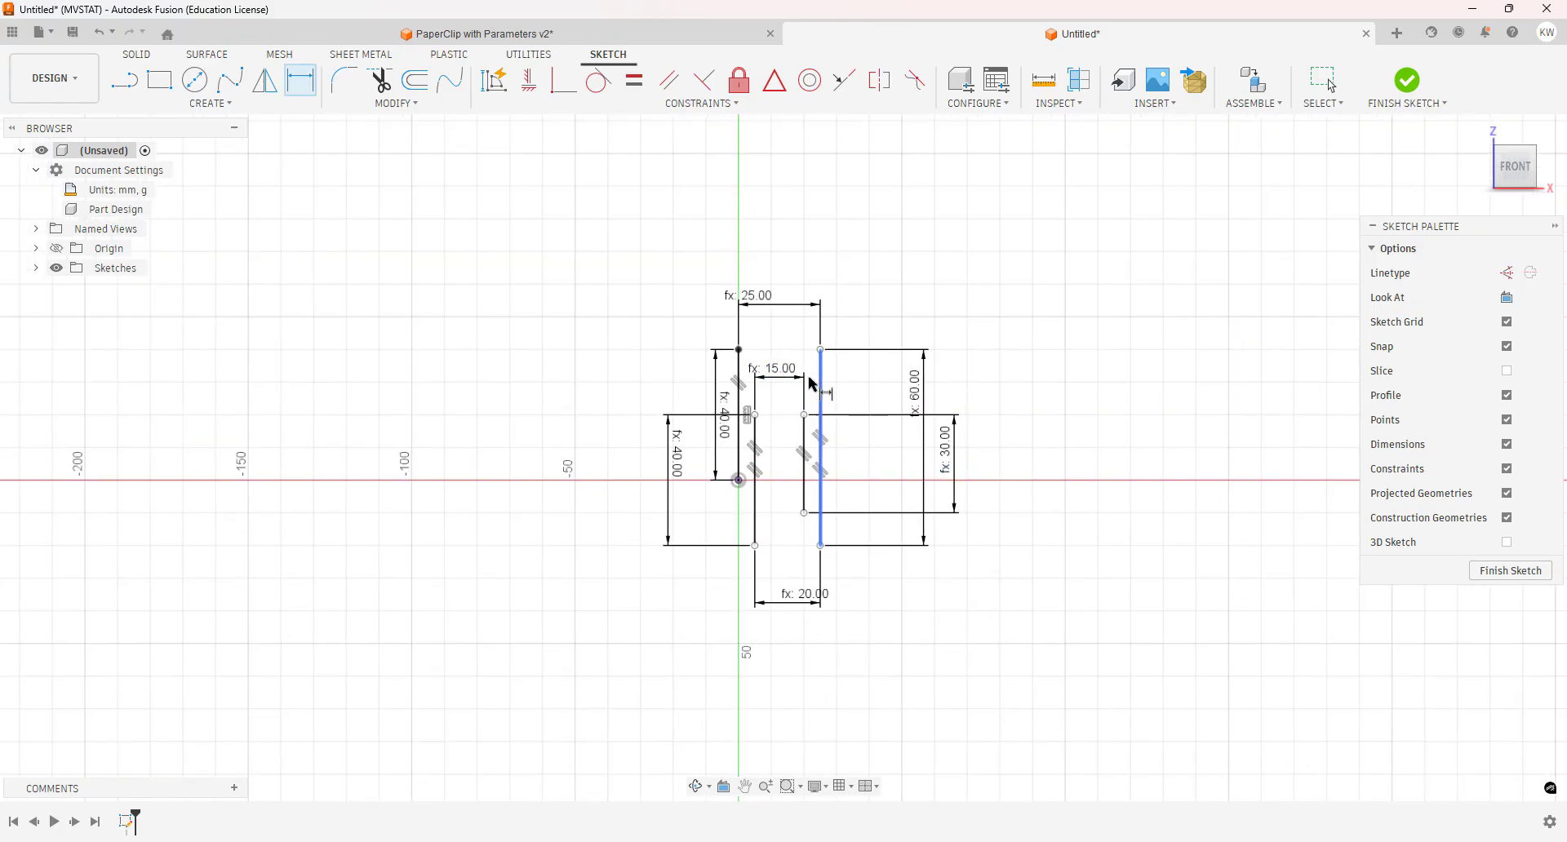
{"action": "left_click", "coordinate": [211, 106]}
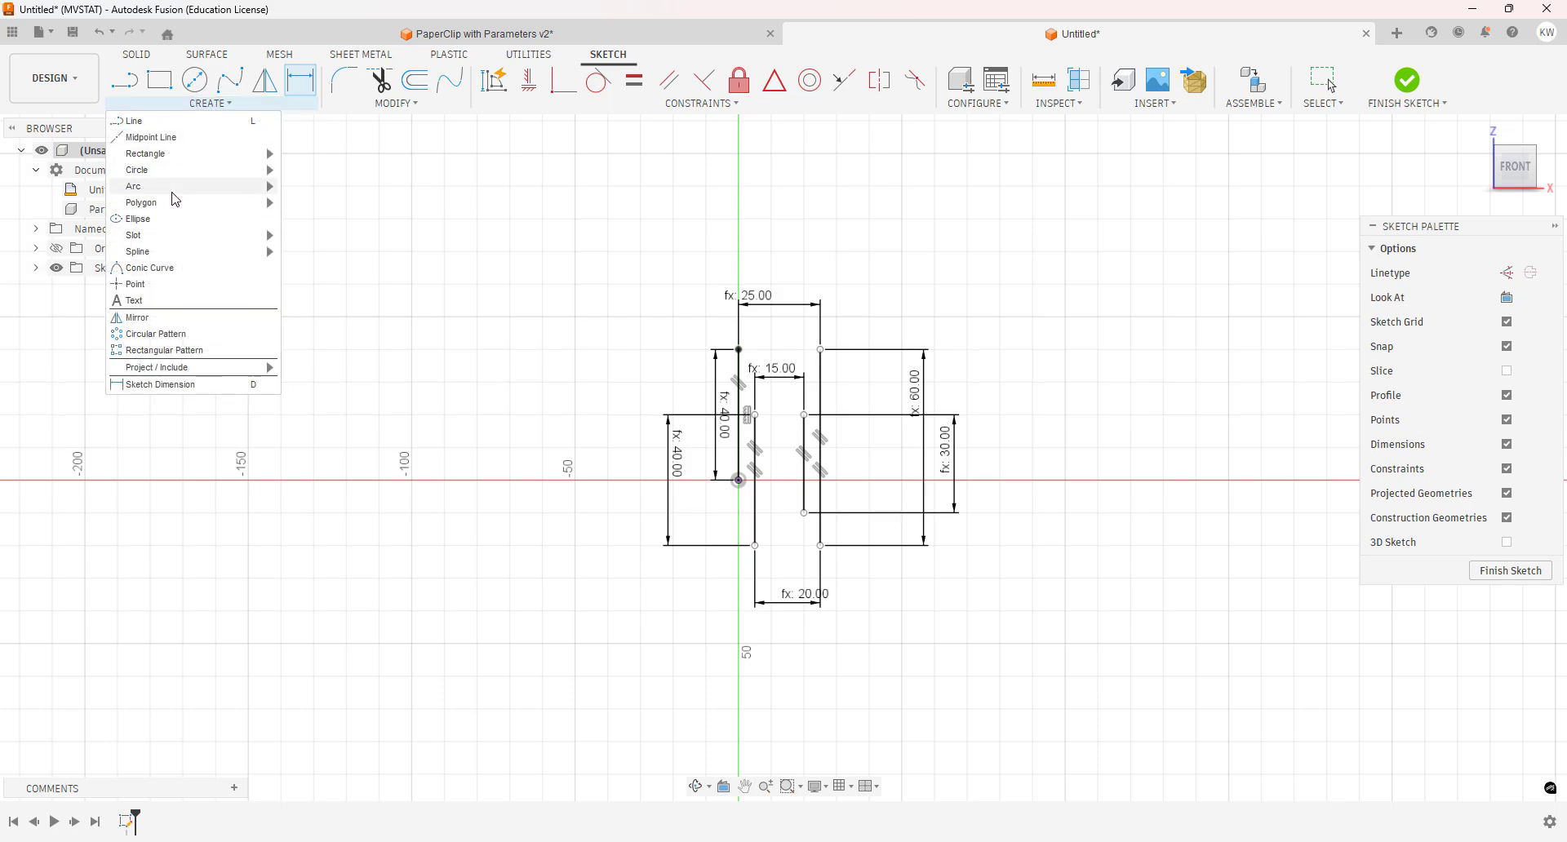
{"action": "mouse_move", "coordinate": [175, 199]}
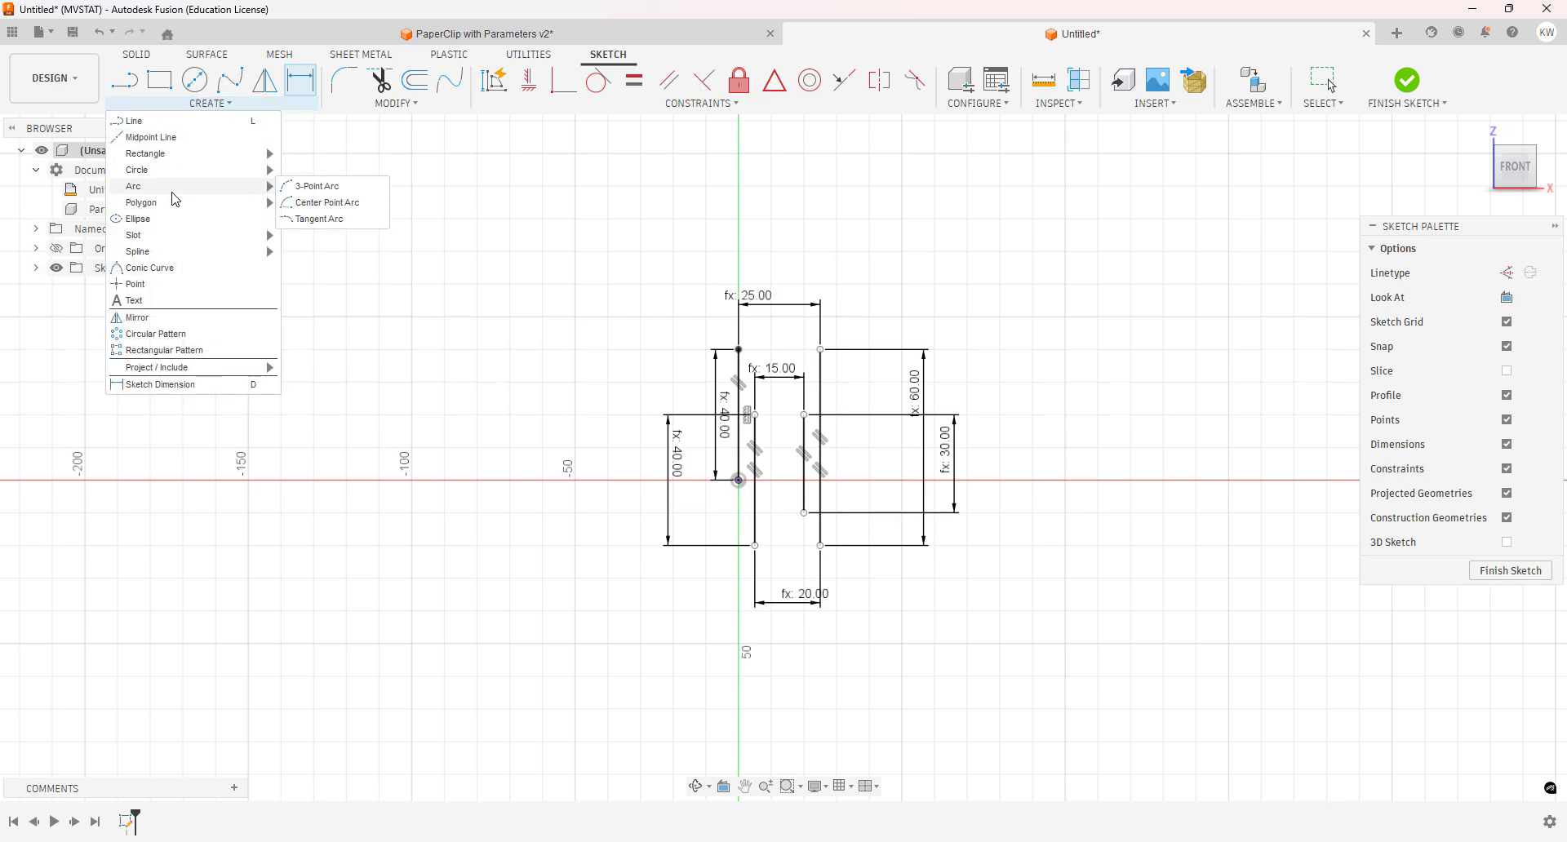
{"action": "left_click", "coordinate": [327, 220]}
{"action": "scroll", "coordinate": [641, 360], "scroll_direction": "up", "scroll_amount": 5}
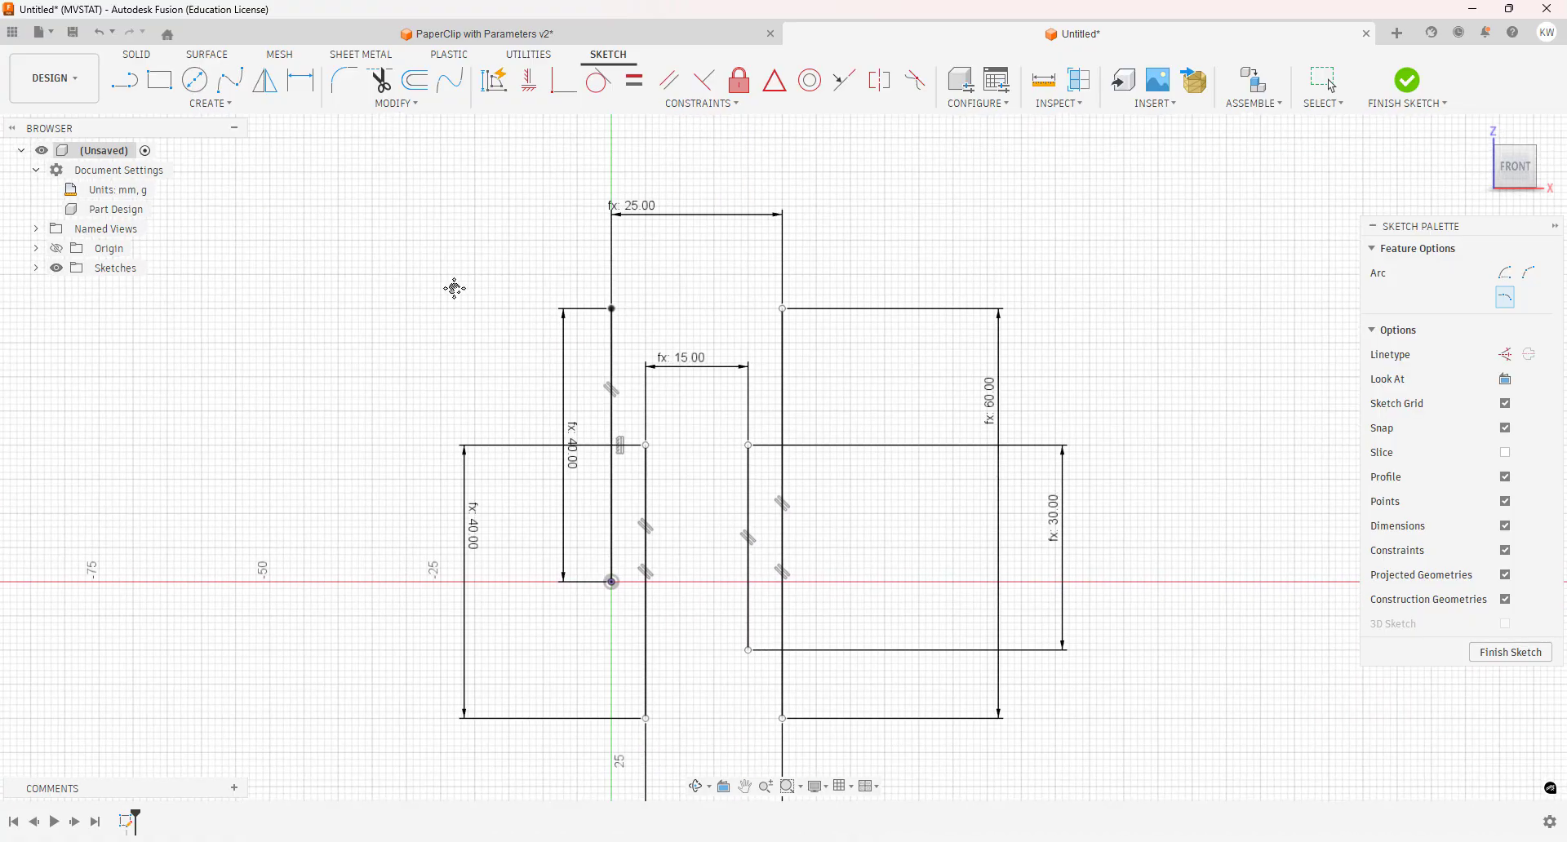
{"action": "scroll", "coordinate": [522, 282], "scroll_direction": "up", "scroll_amount": 1}
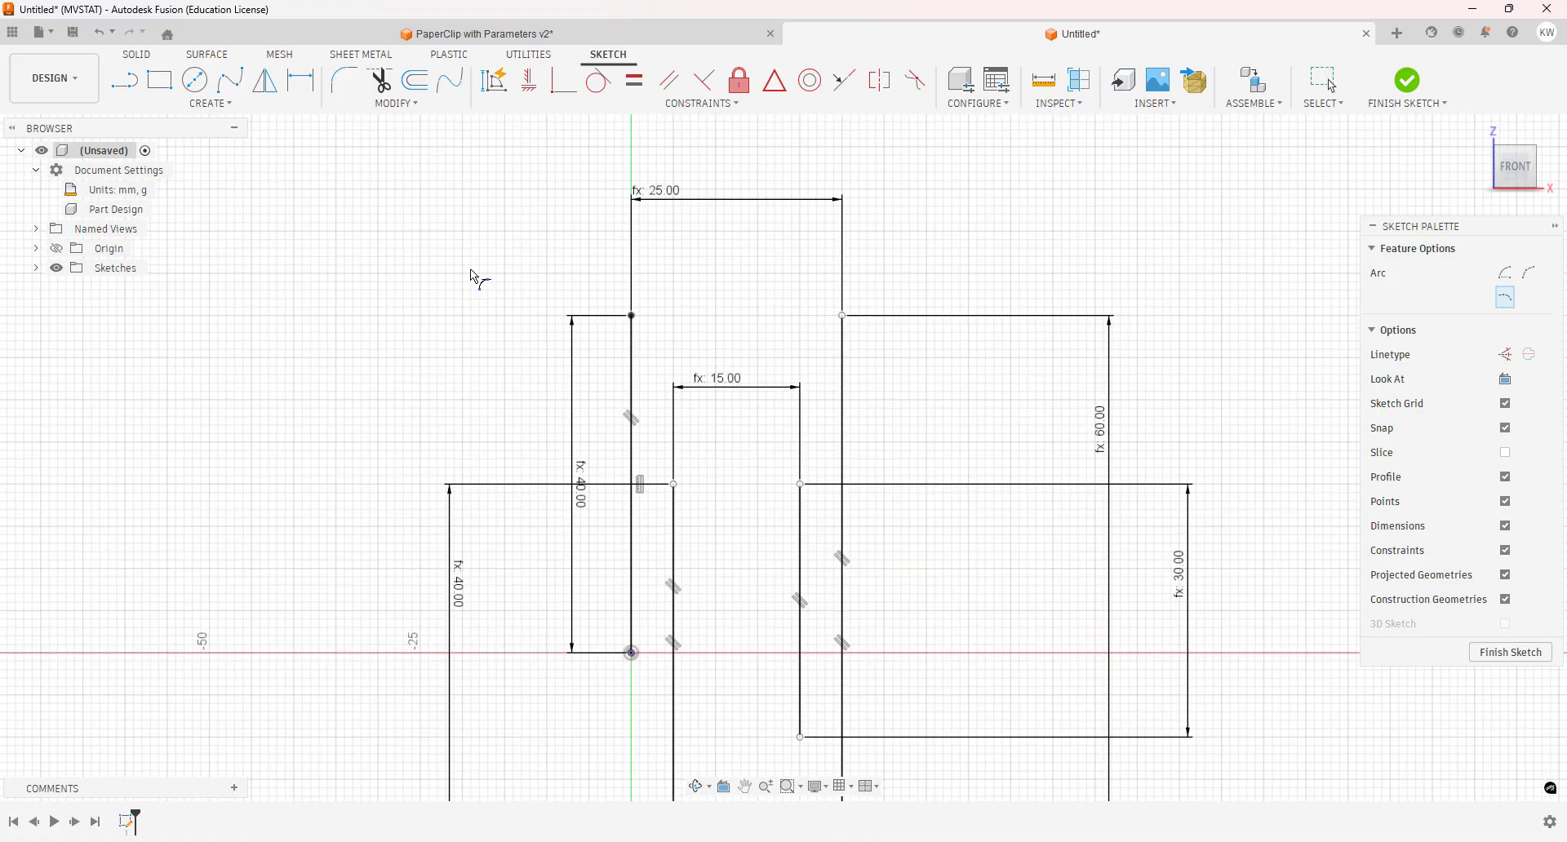
{"action": "scroll", "coordinate": [389, 332], "scroll_direction": "up", "scroll_amount": 2}
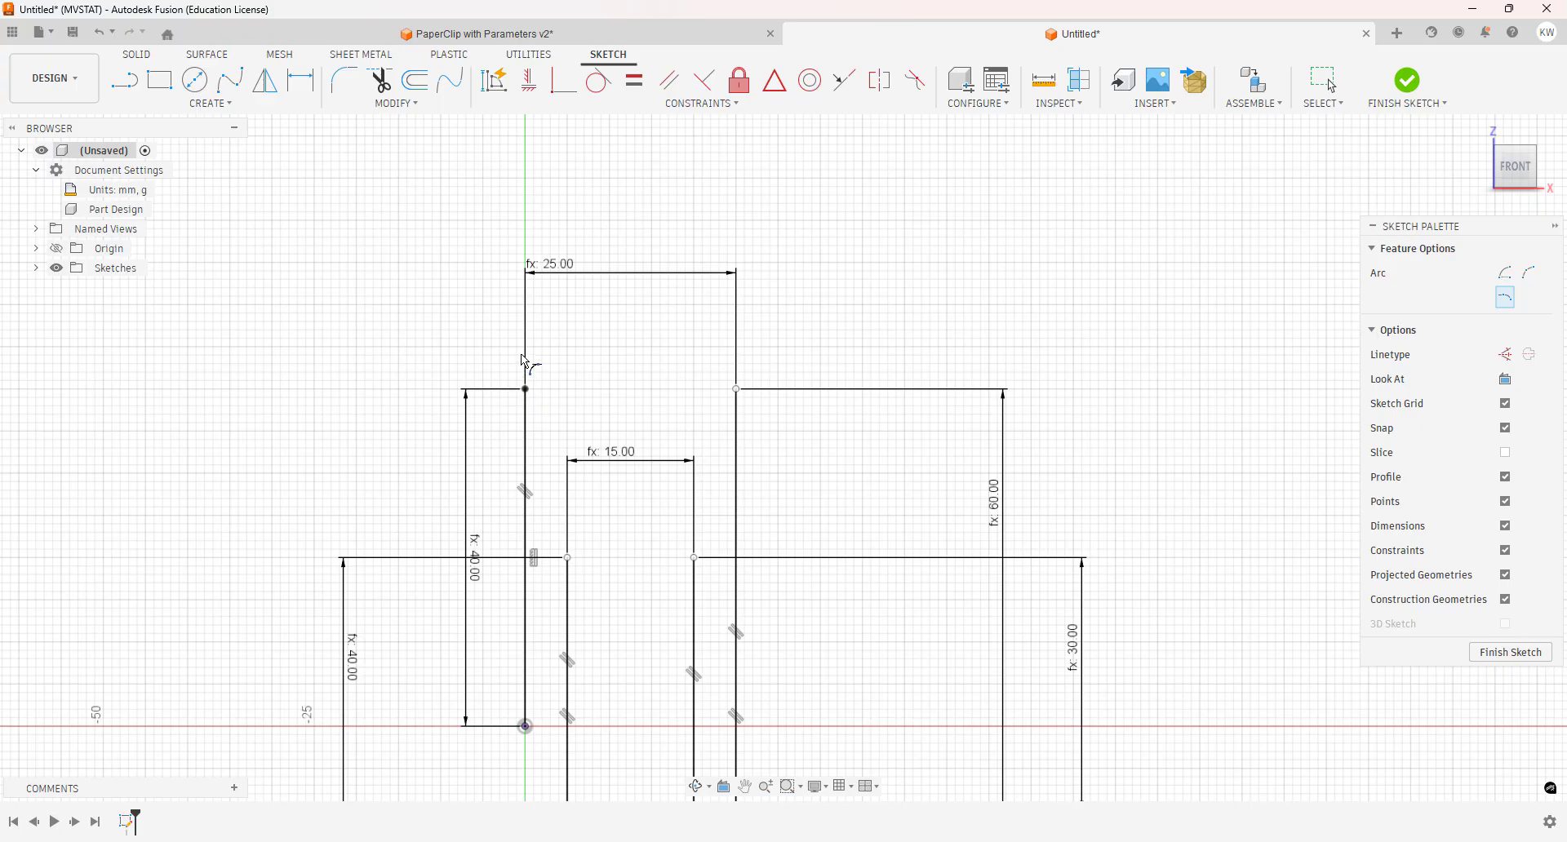
{"action": "left_click", "coordinate": [526, 391]}
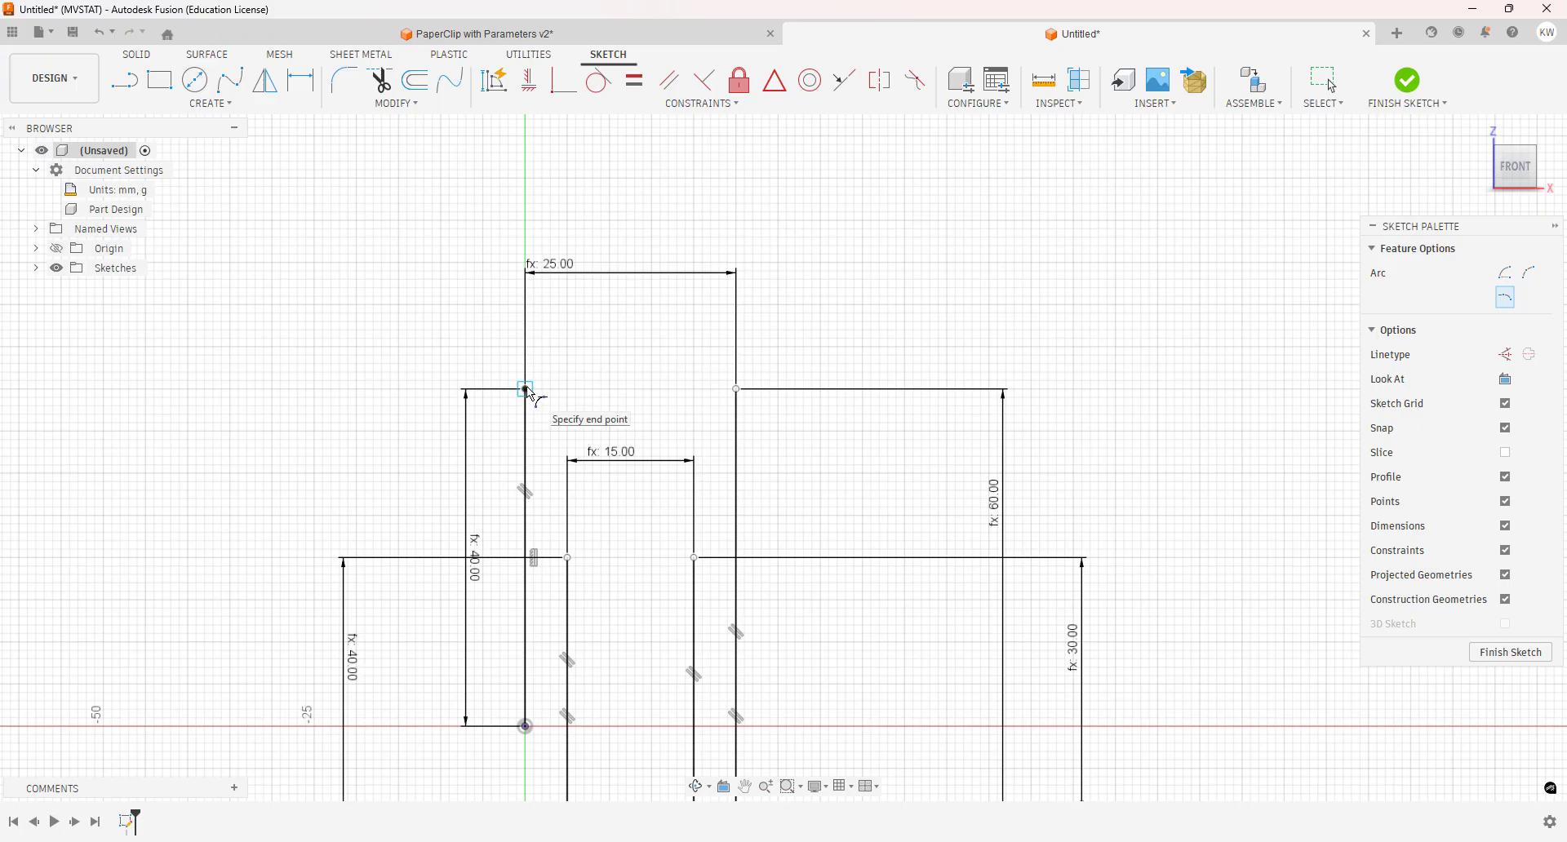
{"action": "left_click", "coordinate": [737, 389]}
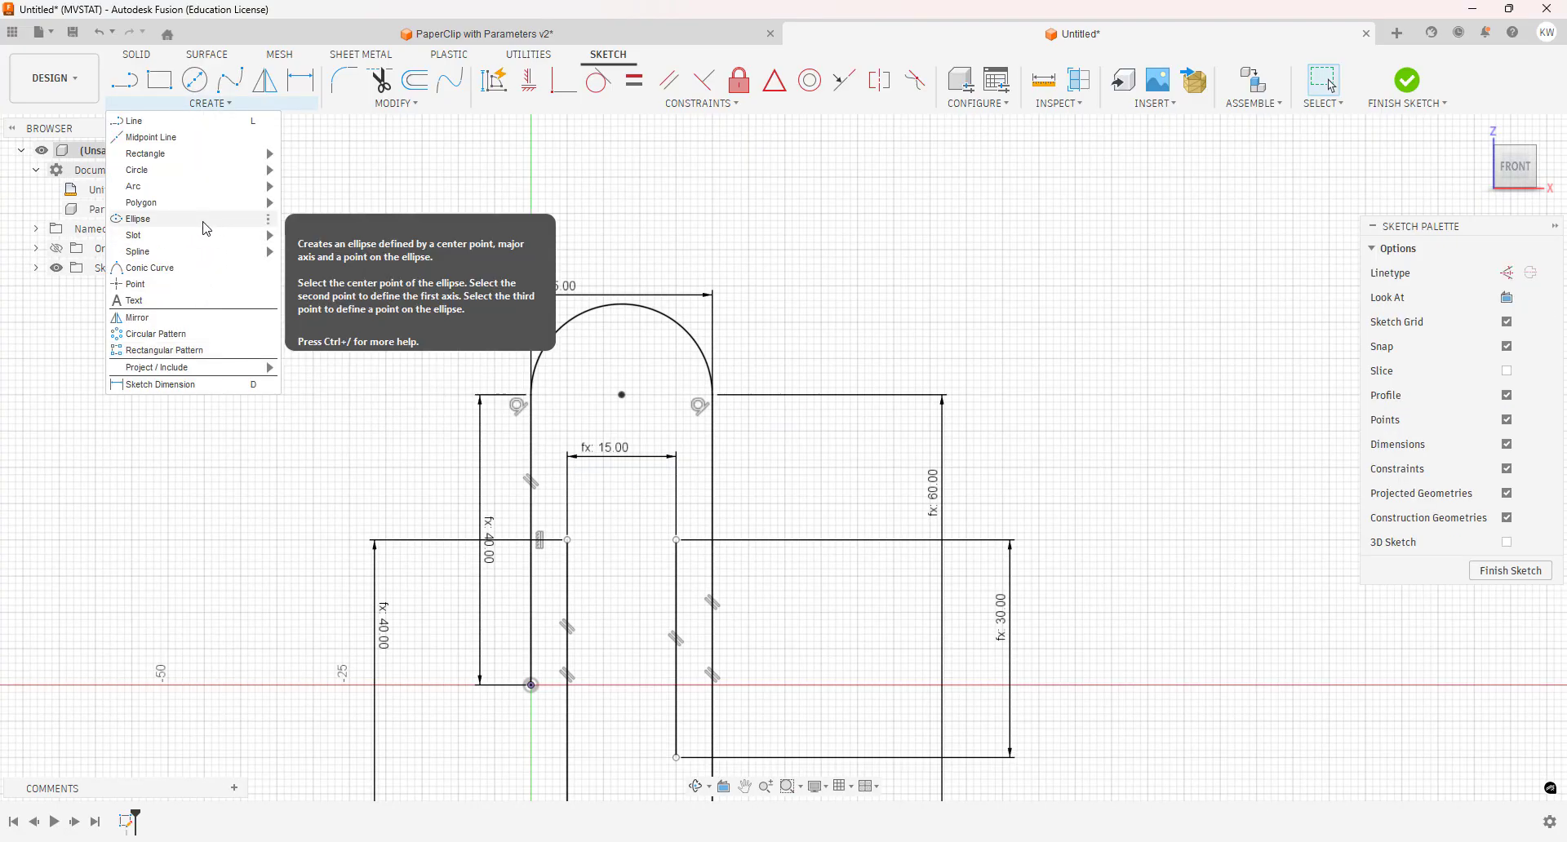
Draw a tangent arc joining the upper ends of the third and fourth vertical lines
{"action": "mouse_move", "coordinate": [219, 192]}
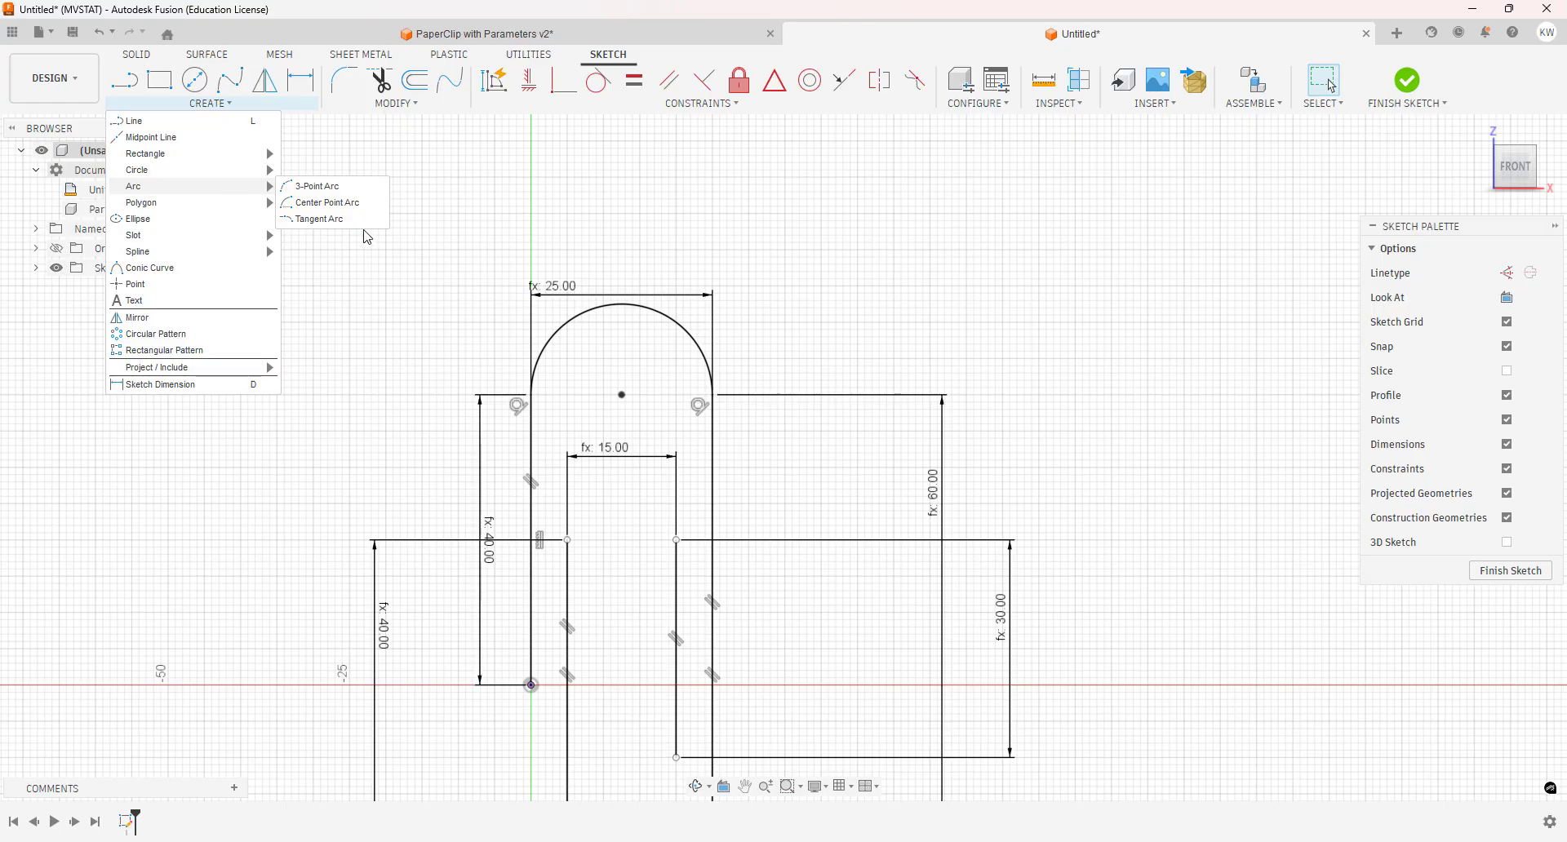
{"action": "left_click", "coordinate": [335, 219]}
{"action": "scroll", "coordinate": [627, 462], "scroll_direction": "up", "scroll_amount": 3}
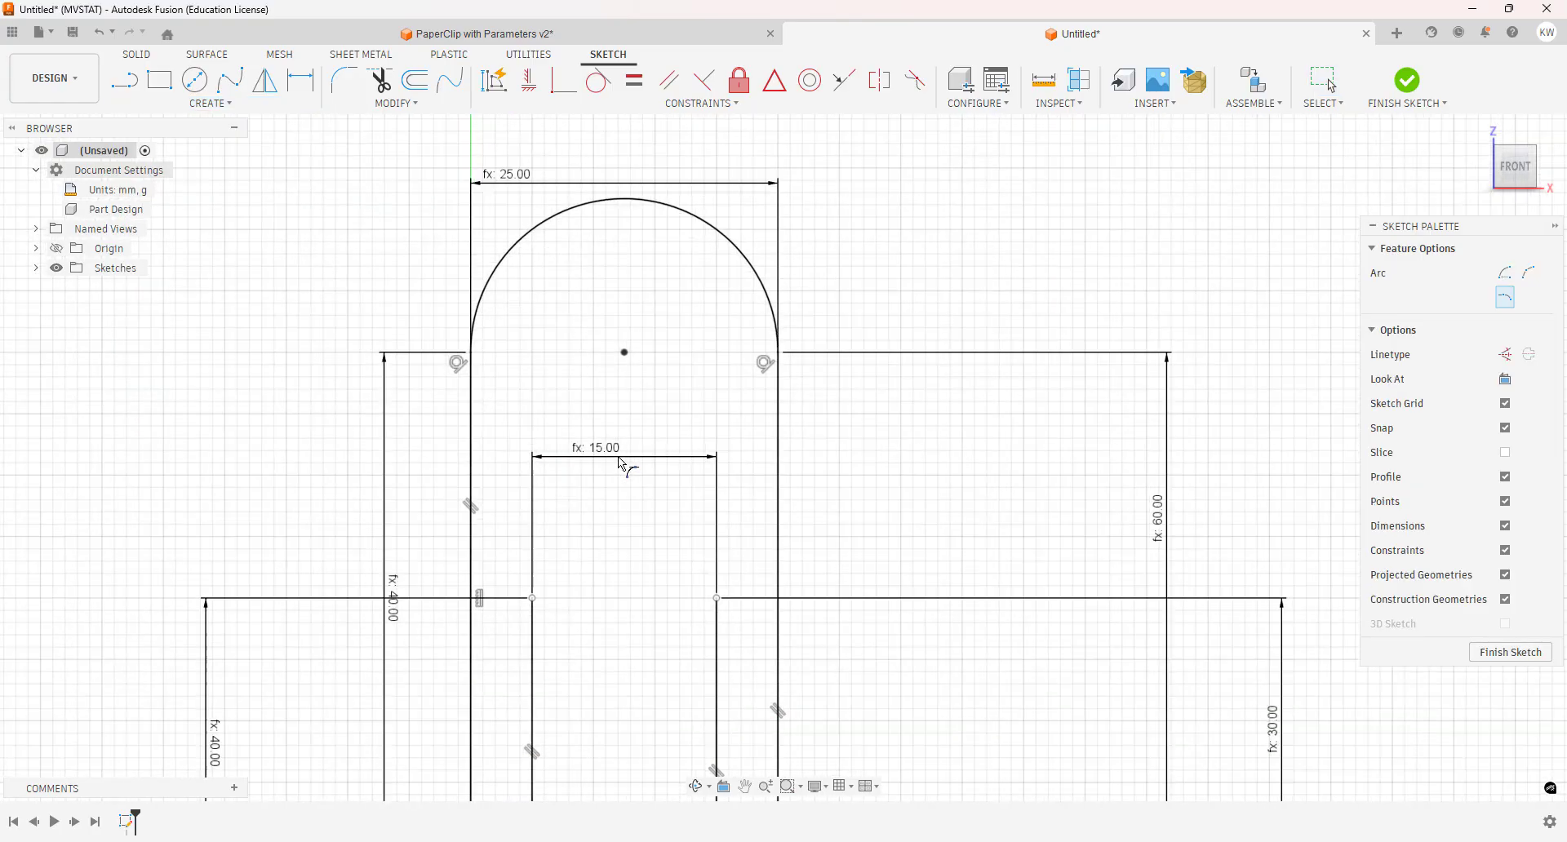
{"action": "scroll", "coordinate": [578, 518], "scroll_direction": "down", "scroll_amount": 4}
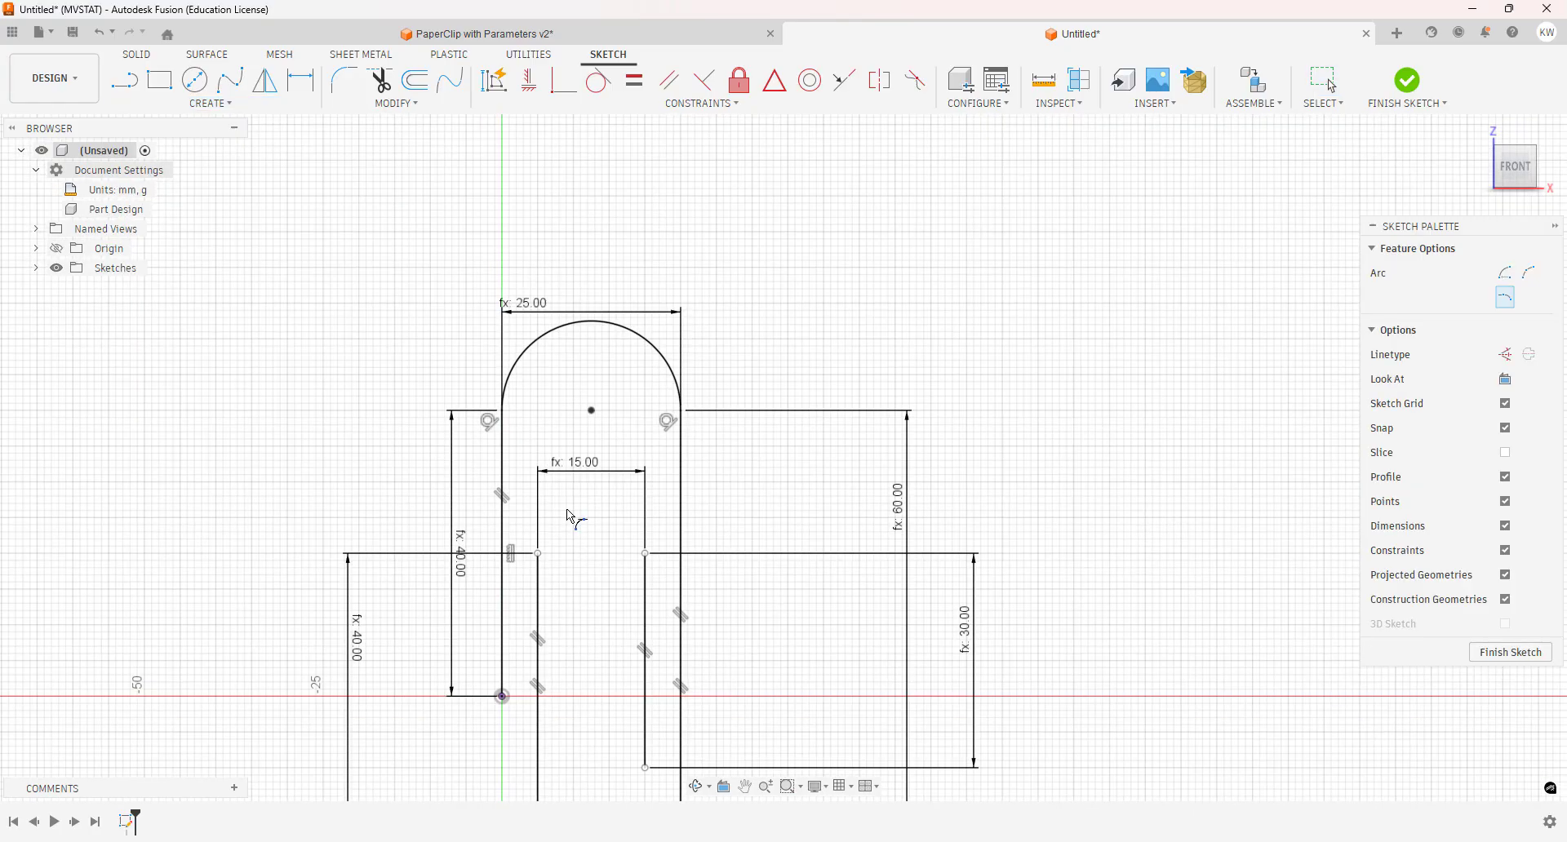
{"action": "left_click", "coordinate": [542, 551]}
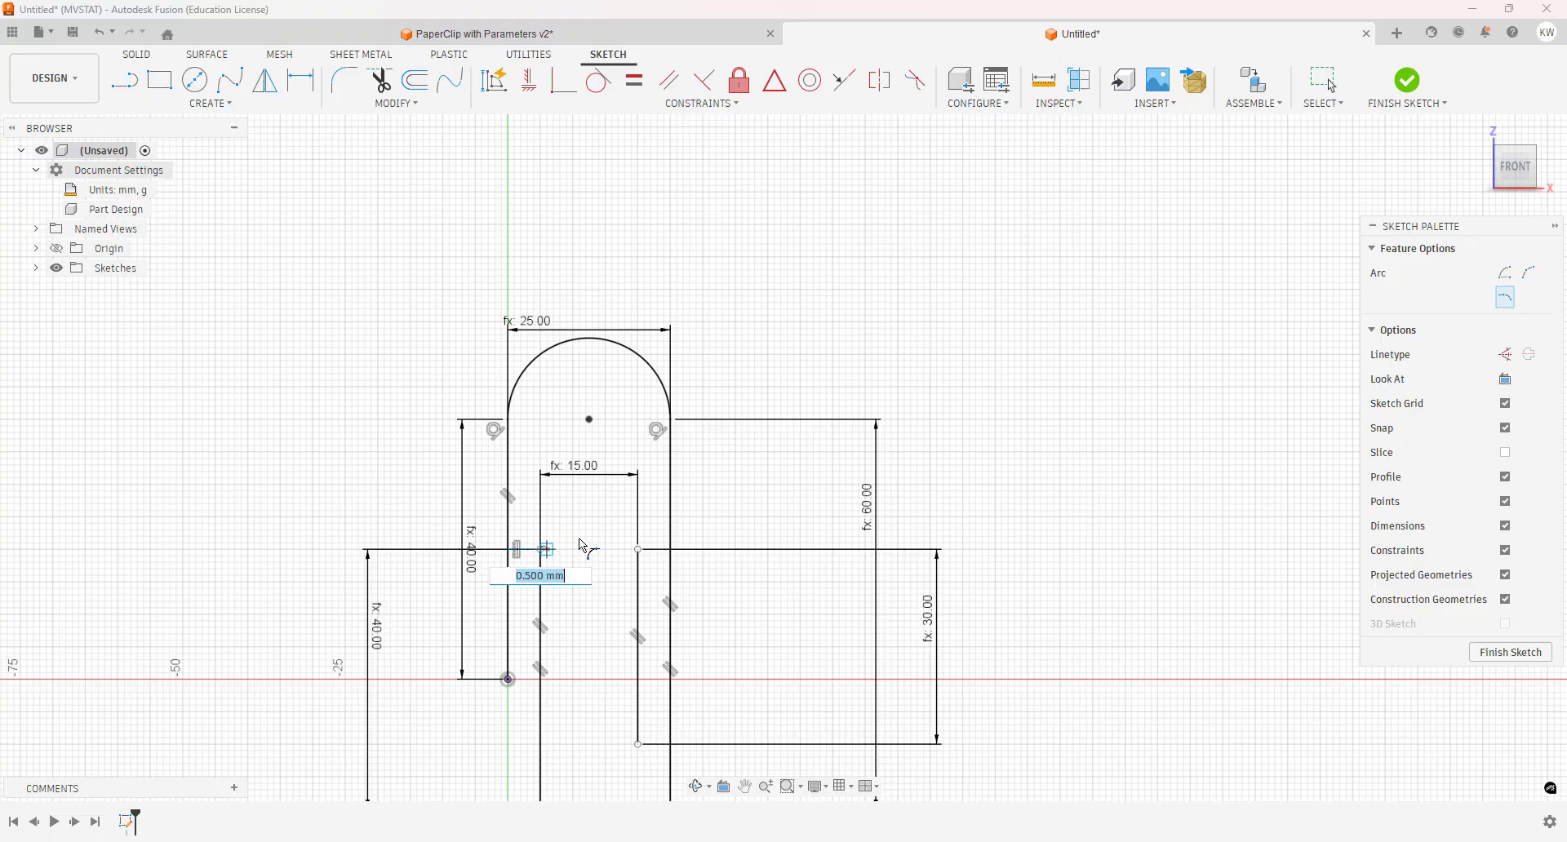
{"action": "left_click", "coordinate": [641, 552]}
Draw a tangent arc joining the lower ends of the longest and third lines, and finish the sketch
{"action": "scroll", "coordinate": [421, 602], "scroll_direction": "down", "scroll_amount": 2}
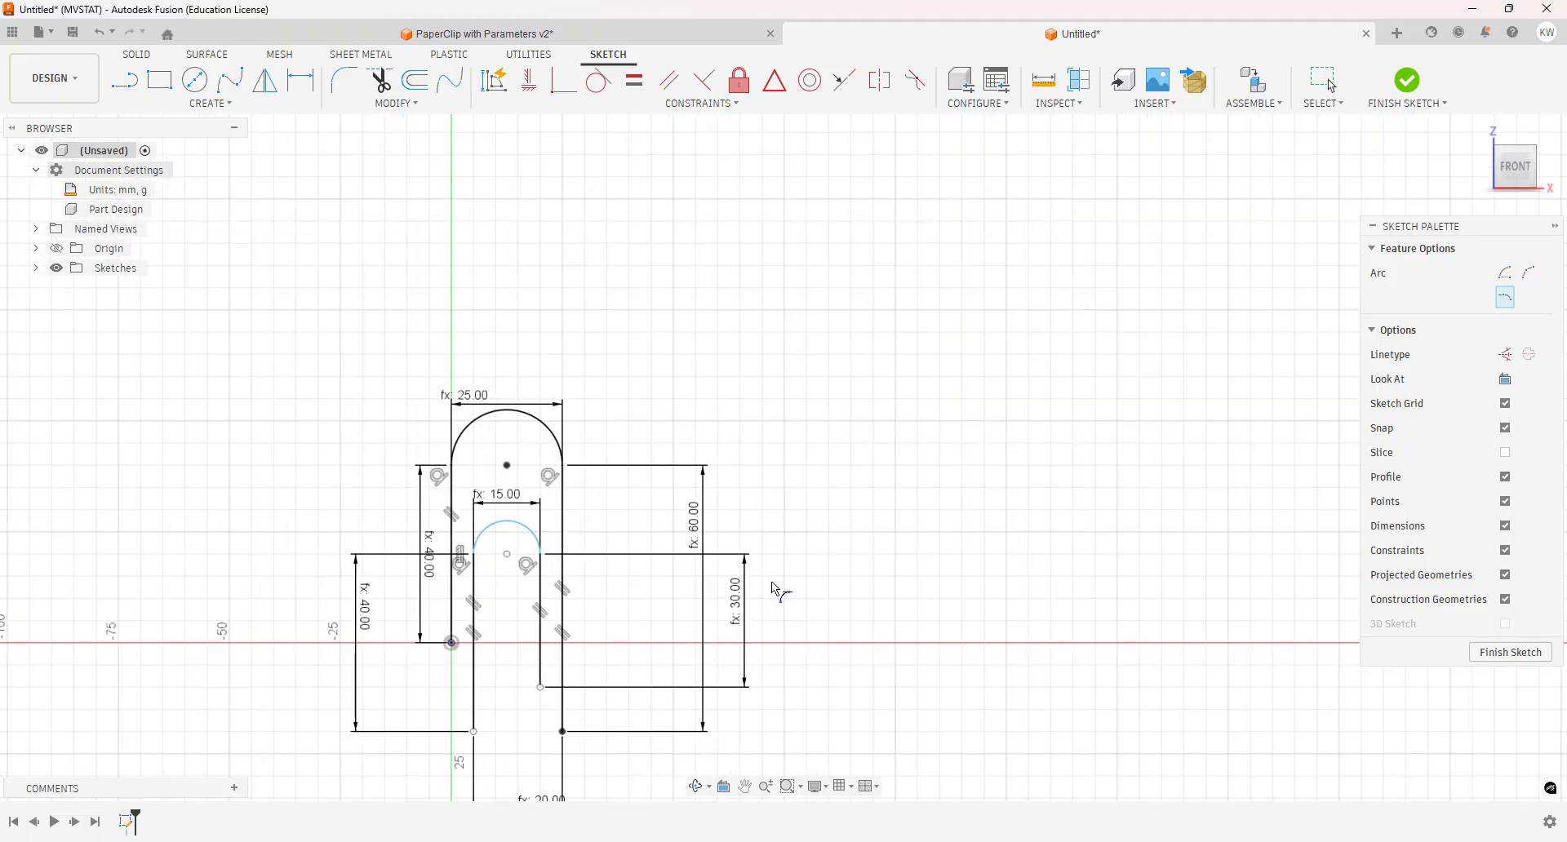
{"action": "middle_click_drag", "start_coordinate": [867, 545], "coordinate": [989, 214]}
{"action": "scroll", "coordinate": [773, 374], "scroll_direction": "up", "scroll_amount": 2}
{"action": "scroll", "coordinate": [580, 521], "scroll_direction": "up", "scroll_amount": 2}
{"action": "scroll", "coordinate": [601, 645], "scroll_direction": "down", "scroll_amount": 2}
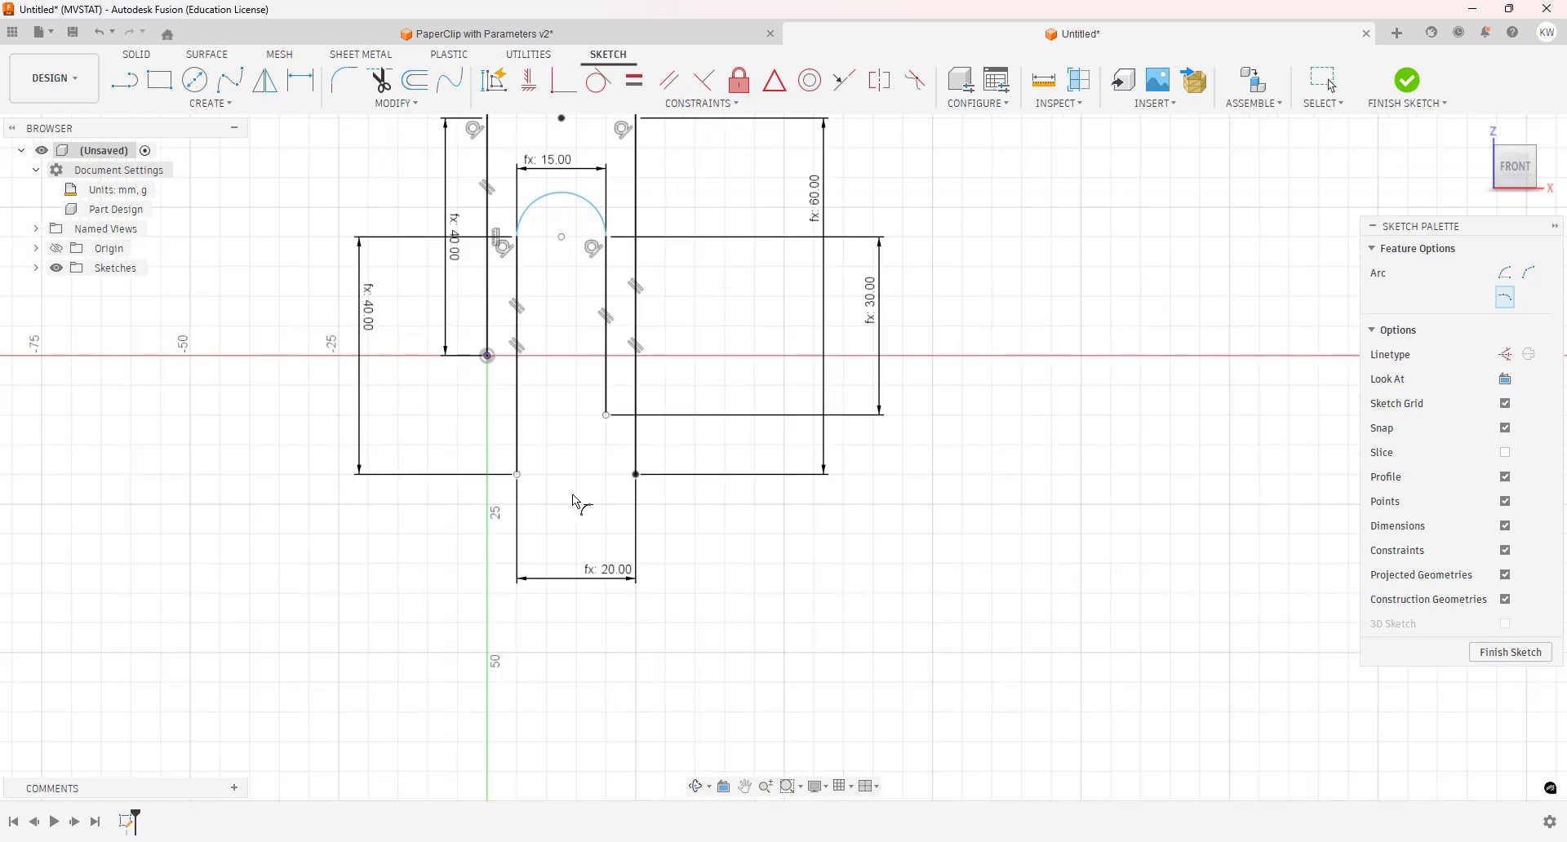
{"action": "left_click", "coordinate": [637, 474]}
{"action": "left_click", "coordinate": [517, 475]}
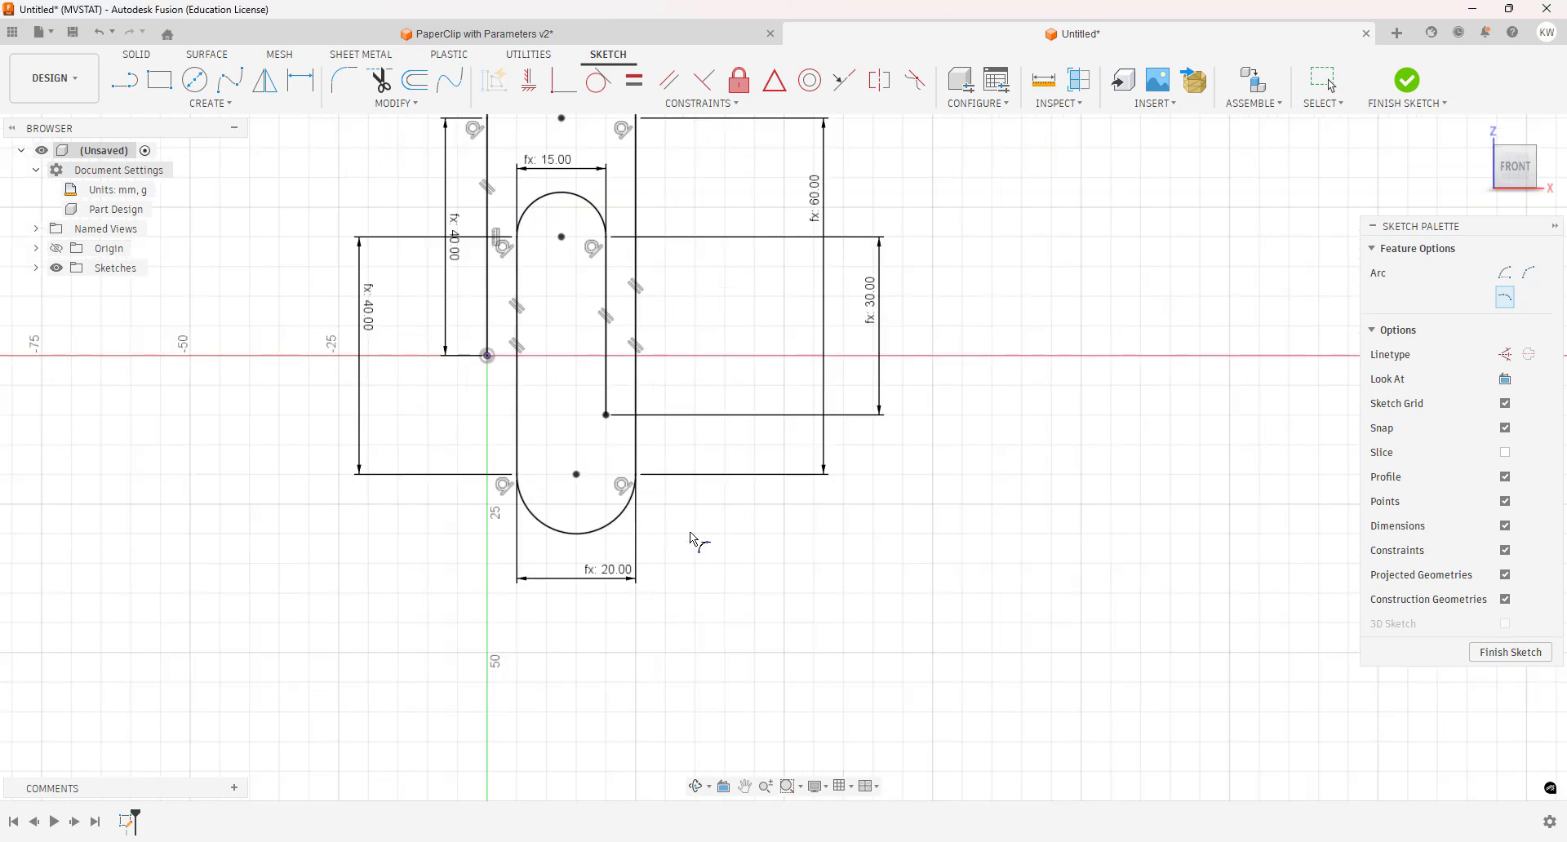
{"action": "scroll", "coordinate": [713, 540], "scroll_direction": "down", "scroll_amount": 2}
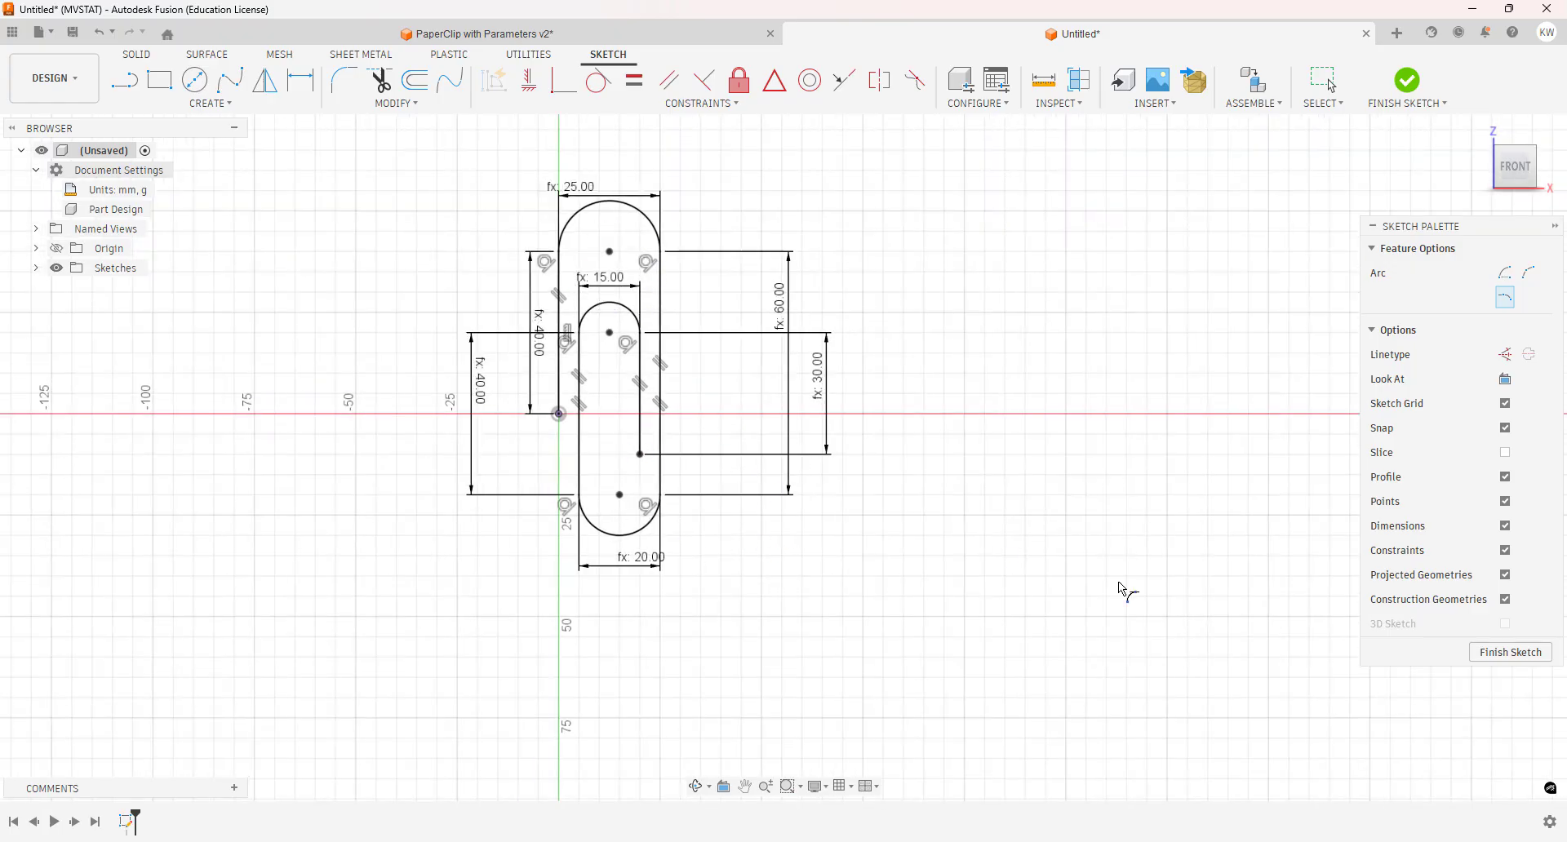
{"action": "left_click", "coordinate": [1532, 663]}
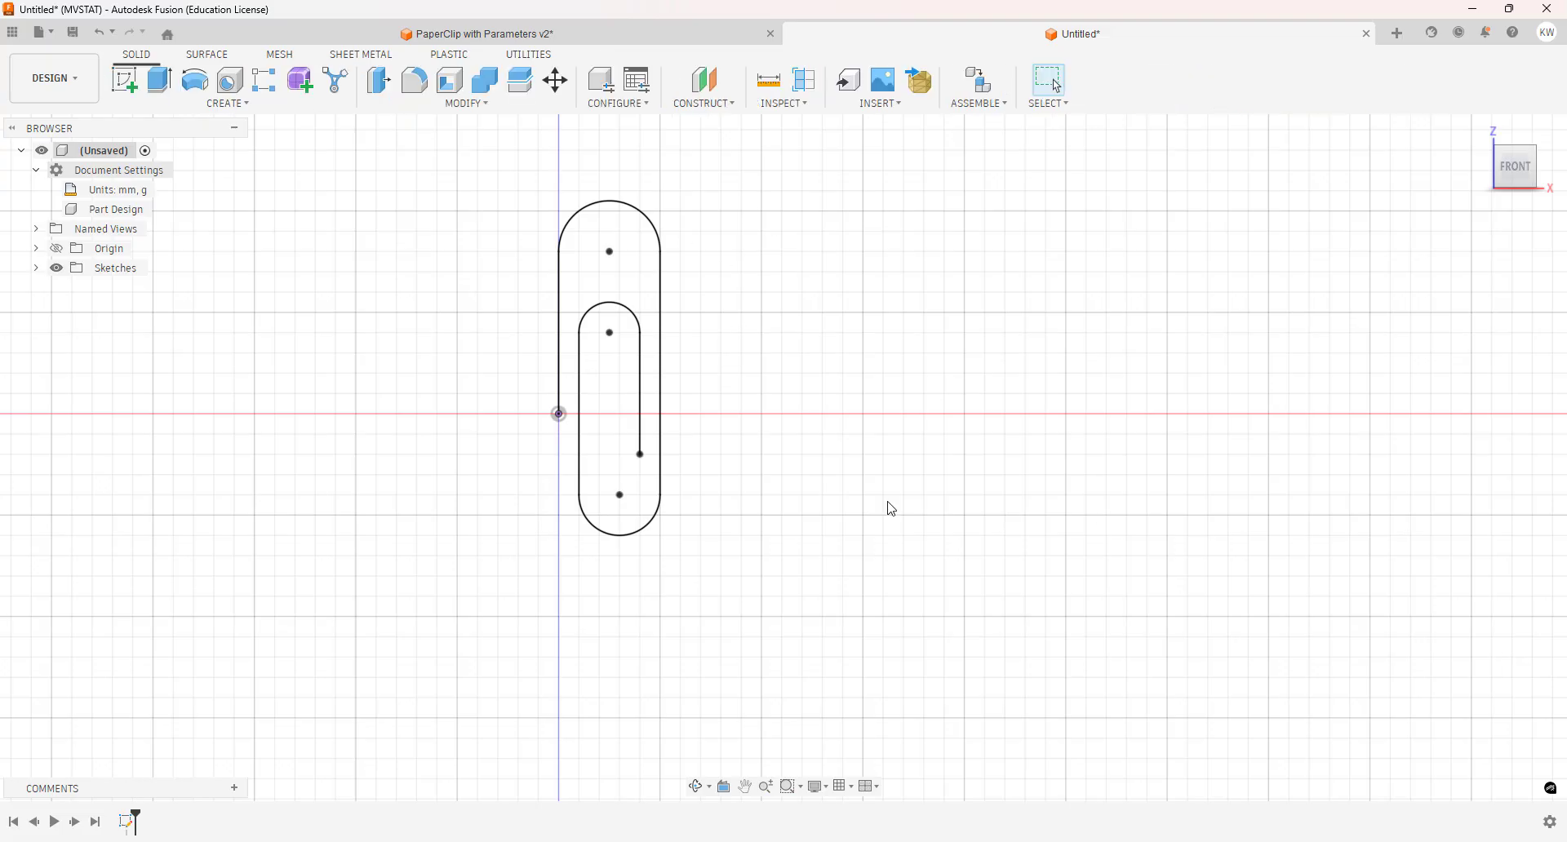
Start a new sketch on the horizontal XY plane through the origin, perpendicular to the paper clip path
{"action": "scroll", "coordinate": [629, 395], "scroll_direction": "up", "scroll_amount": 3}
{"action": "mouse_move", "coordinate": [808, 353]}
{"action": "middle_mouse_down"}
{"action": "mouse_move", "coordinate": [923, 496]}
{"action": "mouse_move", "coordinate": [859, 431]}
{"action": "middle_mouse_up"}
{"action": "scroll", "coordinate": [923, 496], "scroll_direction": "down", "scroll_amount": 1}
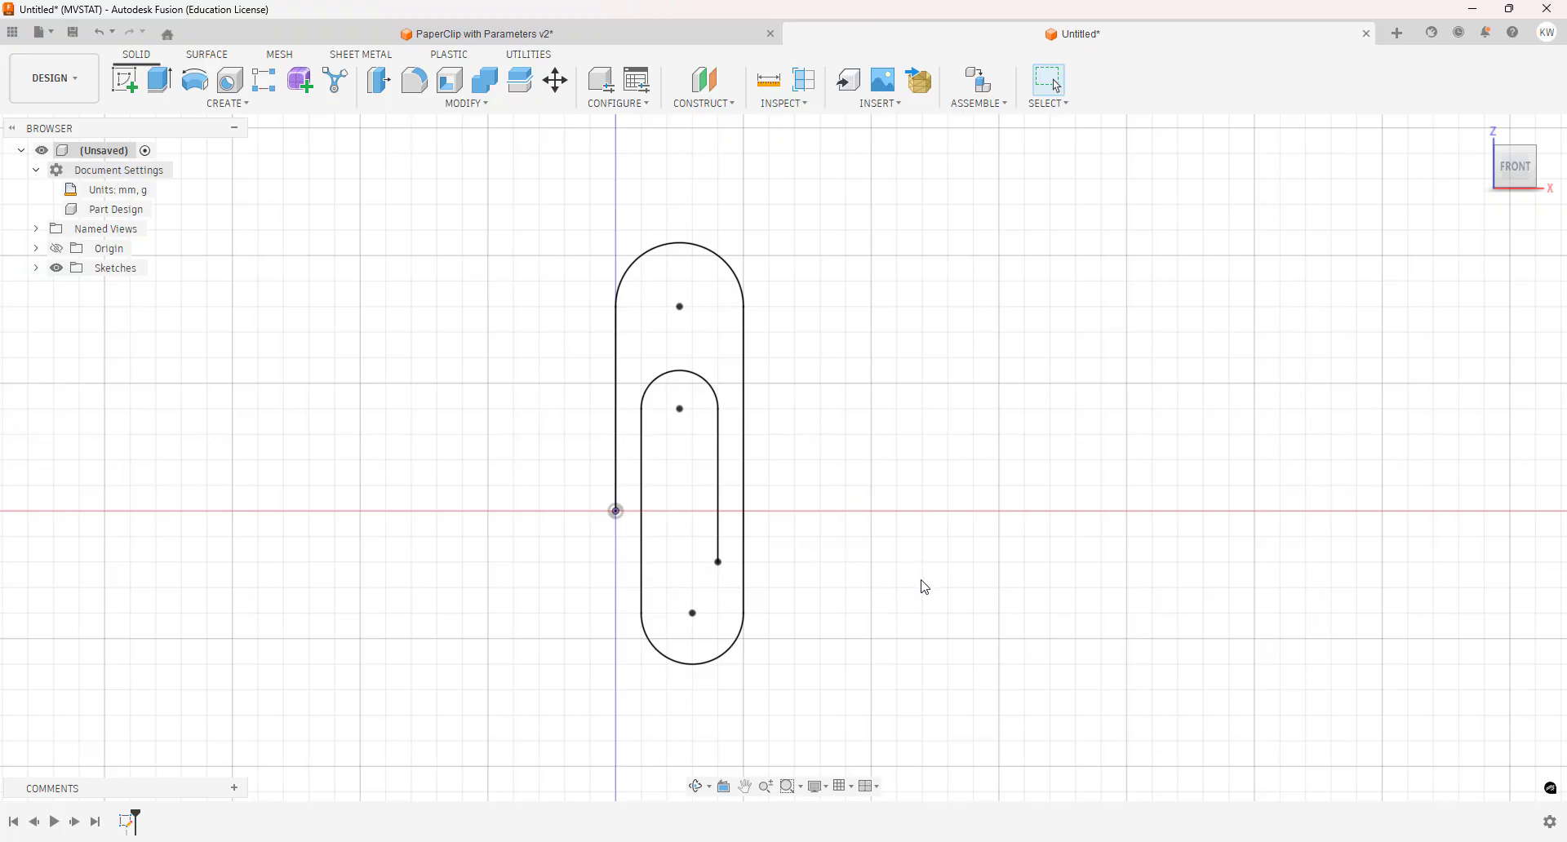
{"action": "mouse_move", "coordinate": [925, 588]}
{"action": "middle_mouse_down", "text": "shift"}
{"action": "mouse_move", "coordinate": [913, 493]}
{"action": "mouse_move", "coordinate": [906, 518]}
{"action": "mouse_move", "coordinate": [920, 584]}
{"action": "mouse_move", "coordinate": [924, 462]}
{"action": "middle_mouse_up", "text": "shift"}
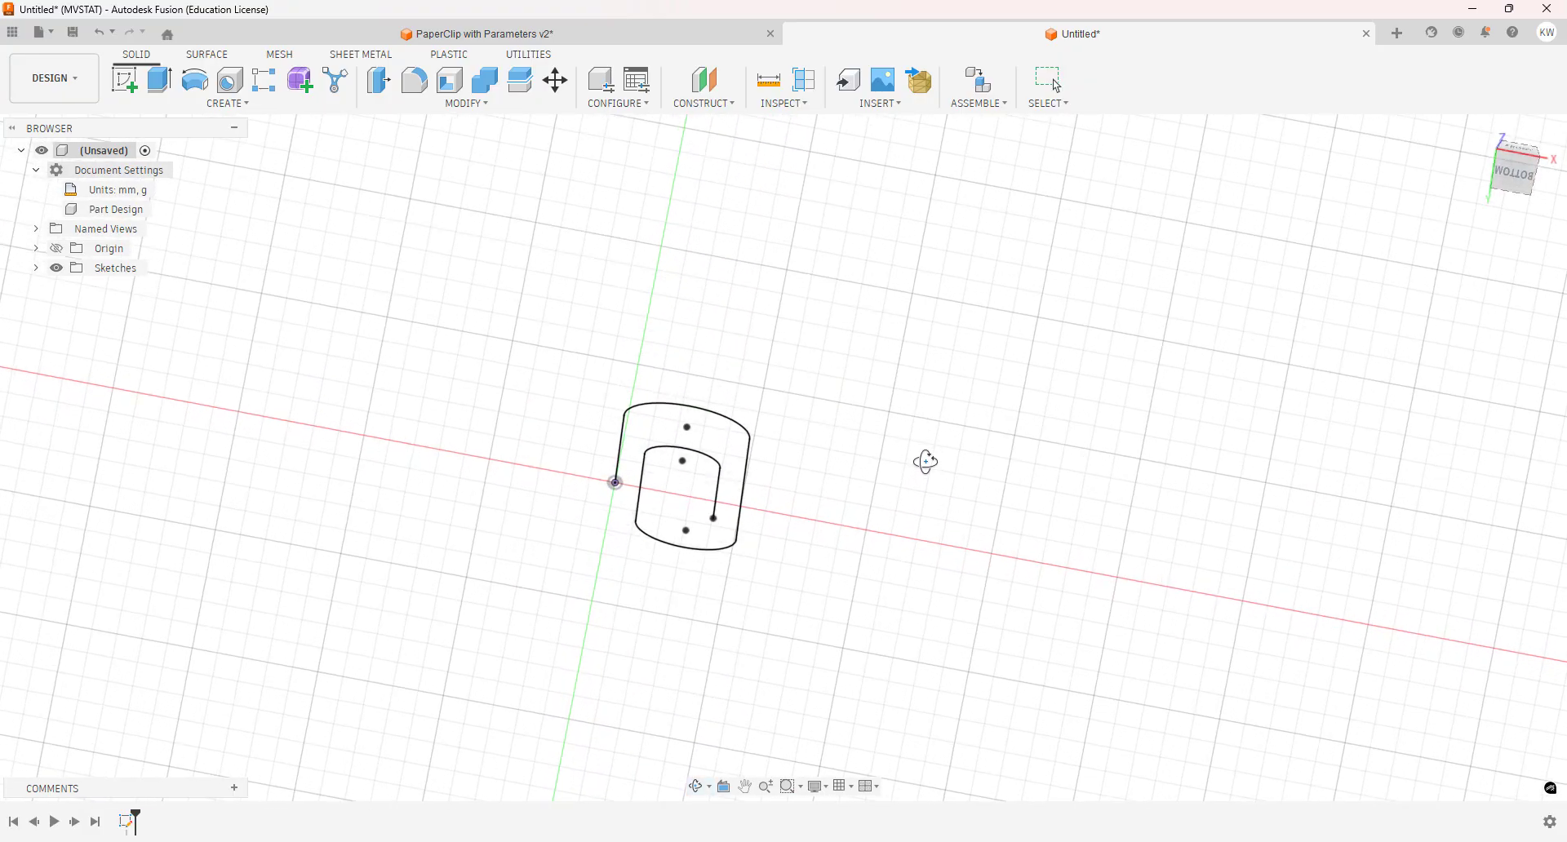
{"action": "left_click", "coordinate": [126, 82]}
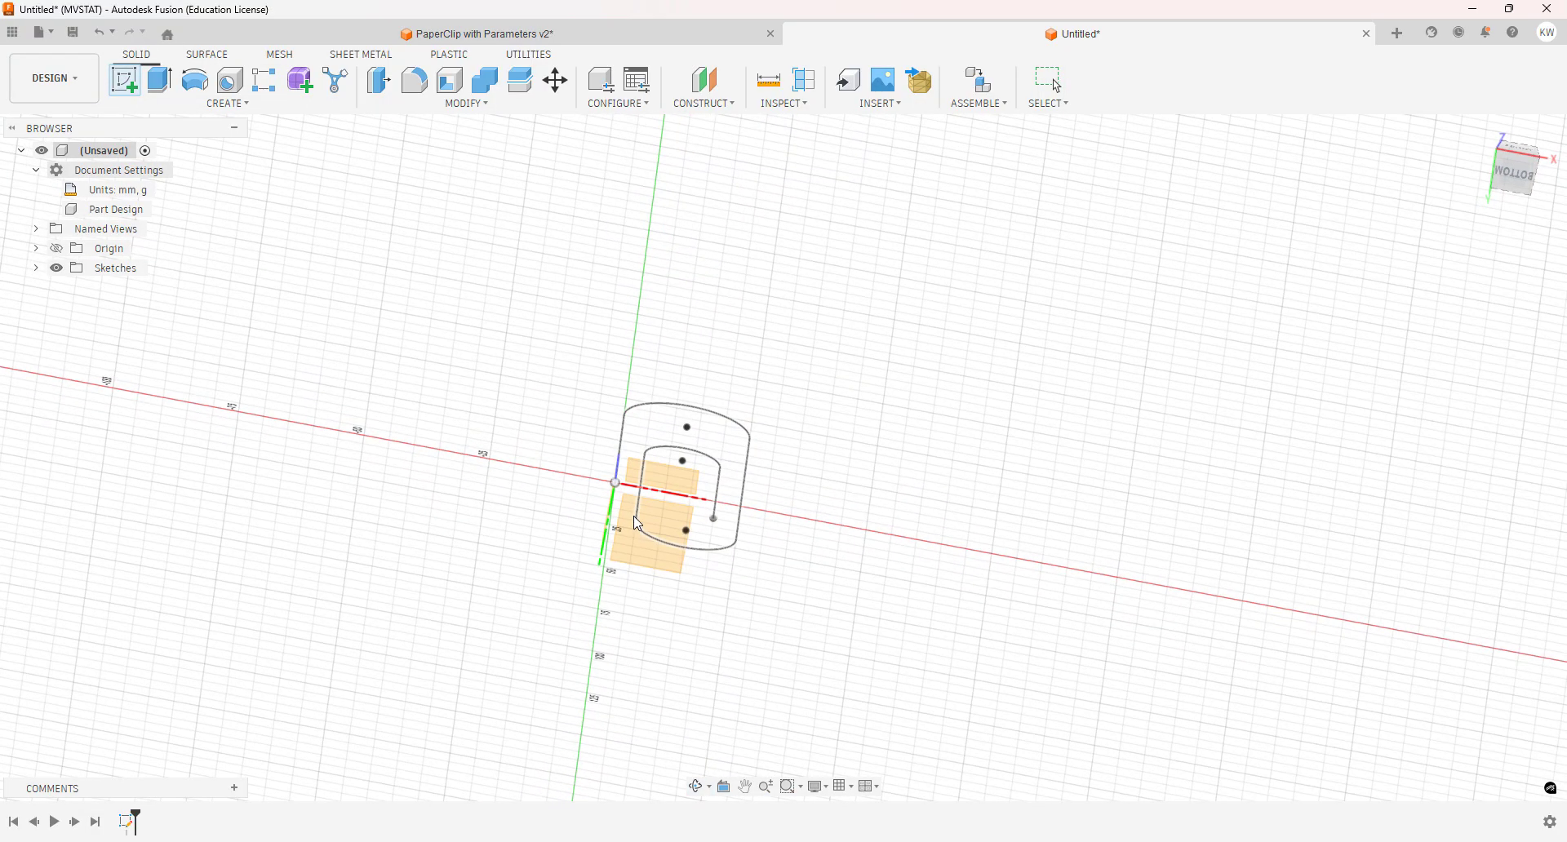
{"action": "left_click", "coordinate": [612, 526]}
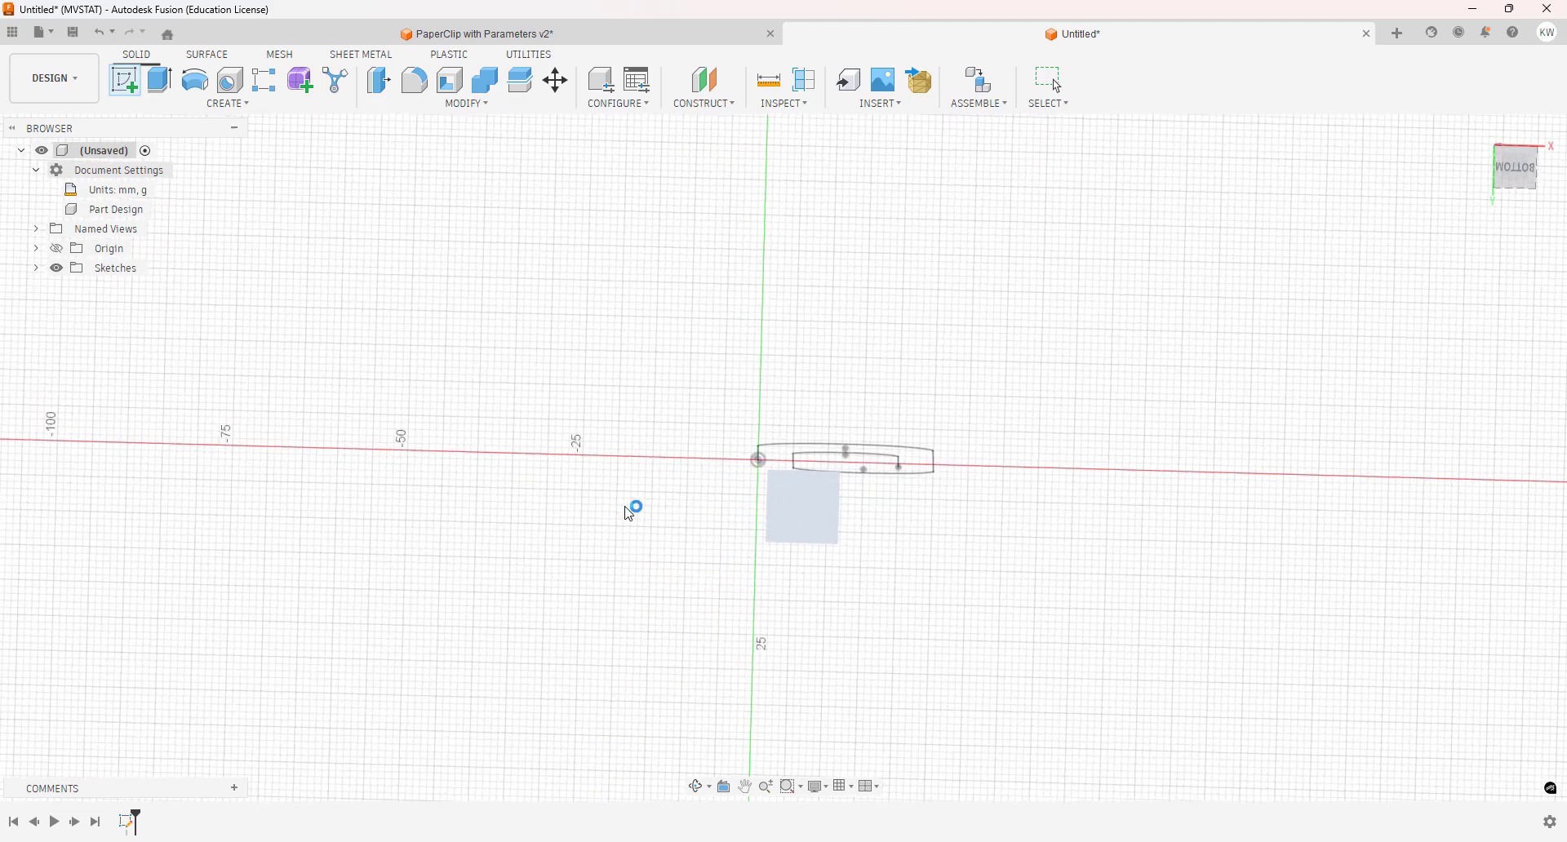
{"action": "scroll", "coordinate": [914, 437], "scroll_direction": "up", "scroll_amount": 5}
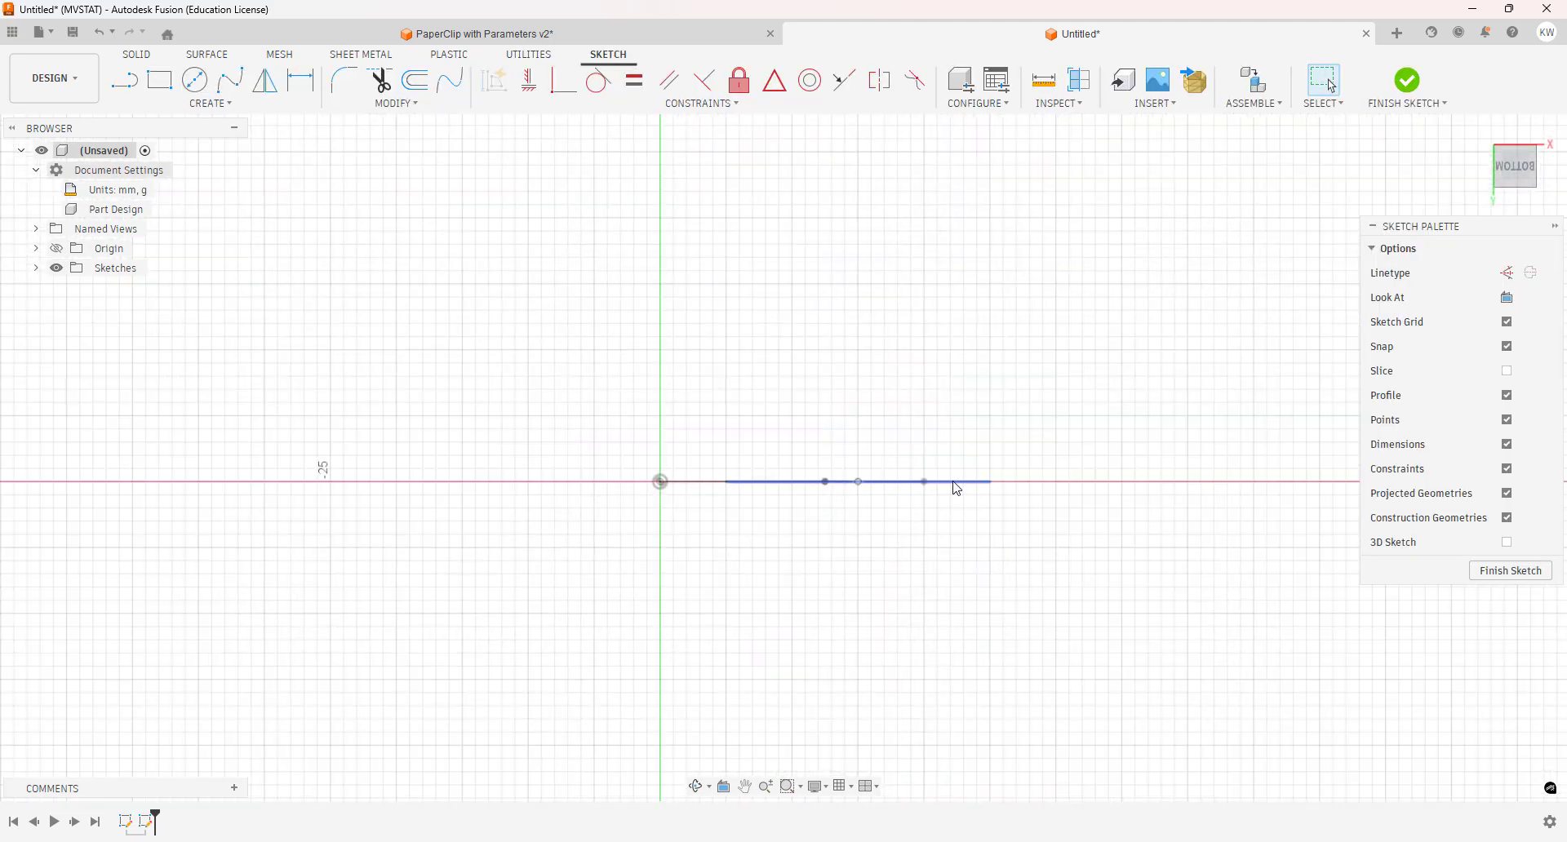
Draw a 10 mm diameter circle centred on the origin, at the start of the paper clip path
{"action": "left_click", "coordinate": [204, 90]}
{"action": "left_click", "coordinate": [661, 481]}
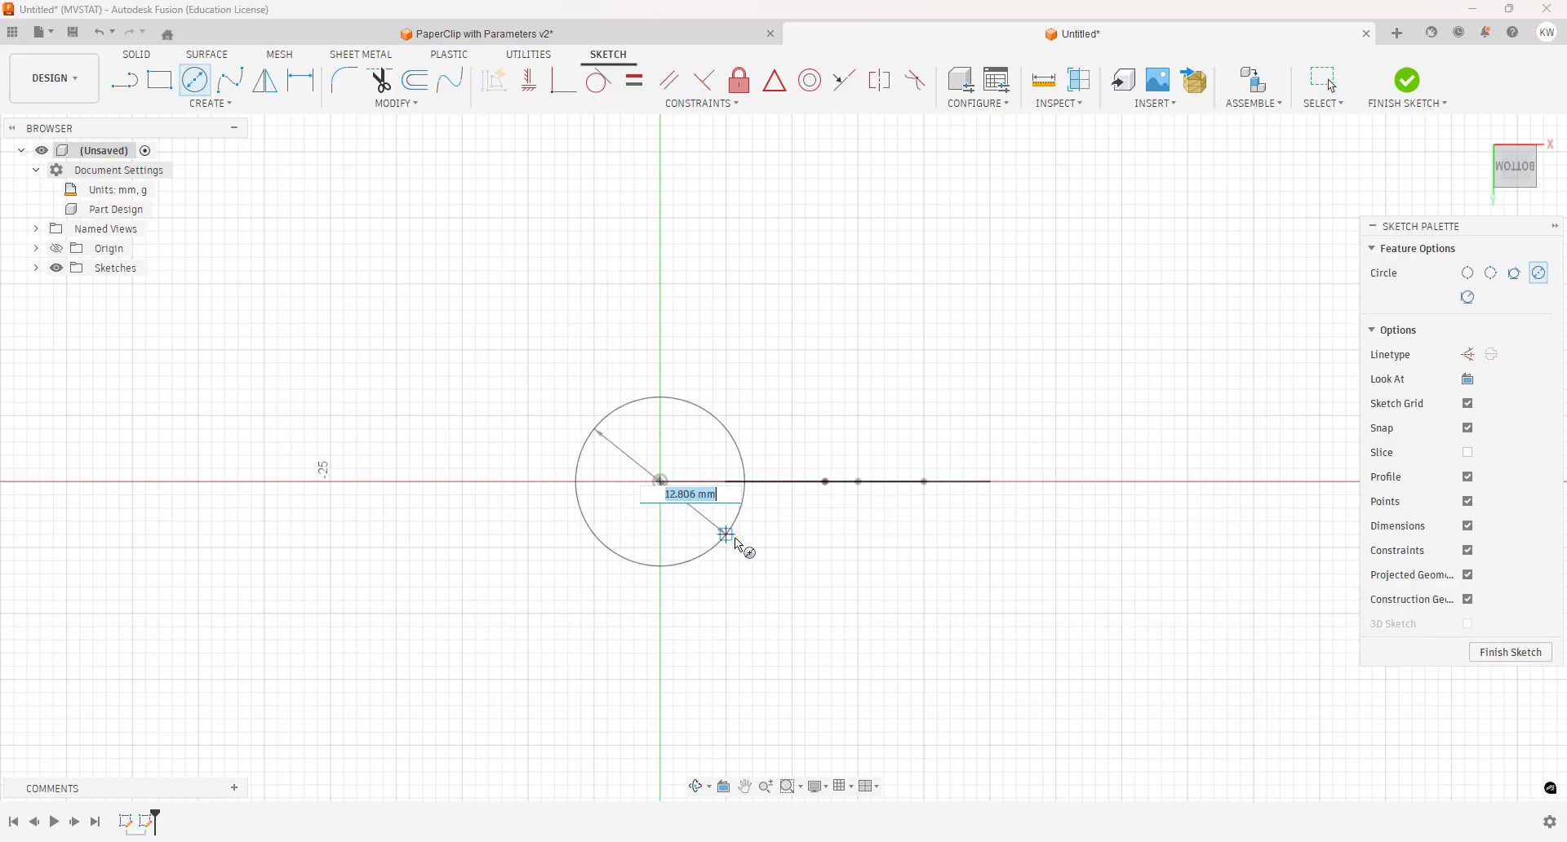
{"action": "type", "text": "10"}
{"action": "key", "text": "Return"}
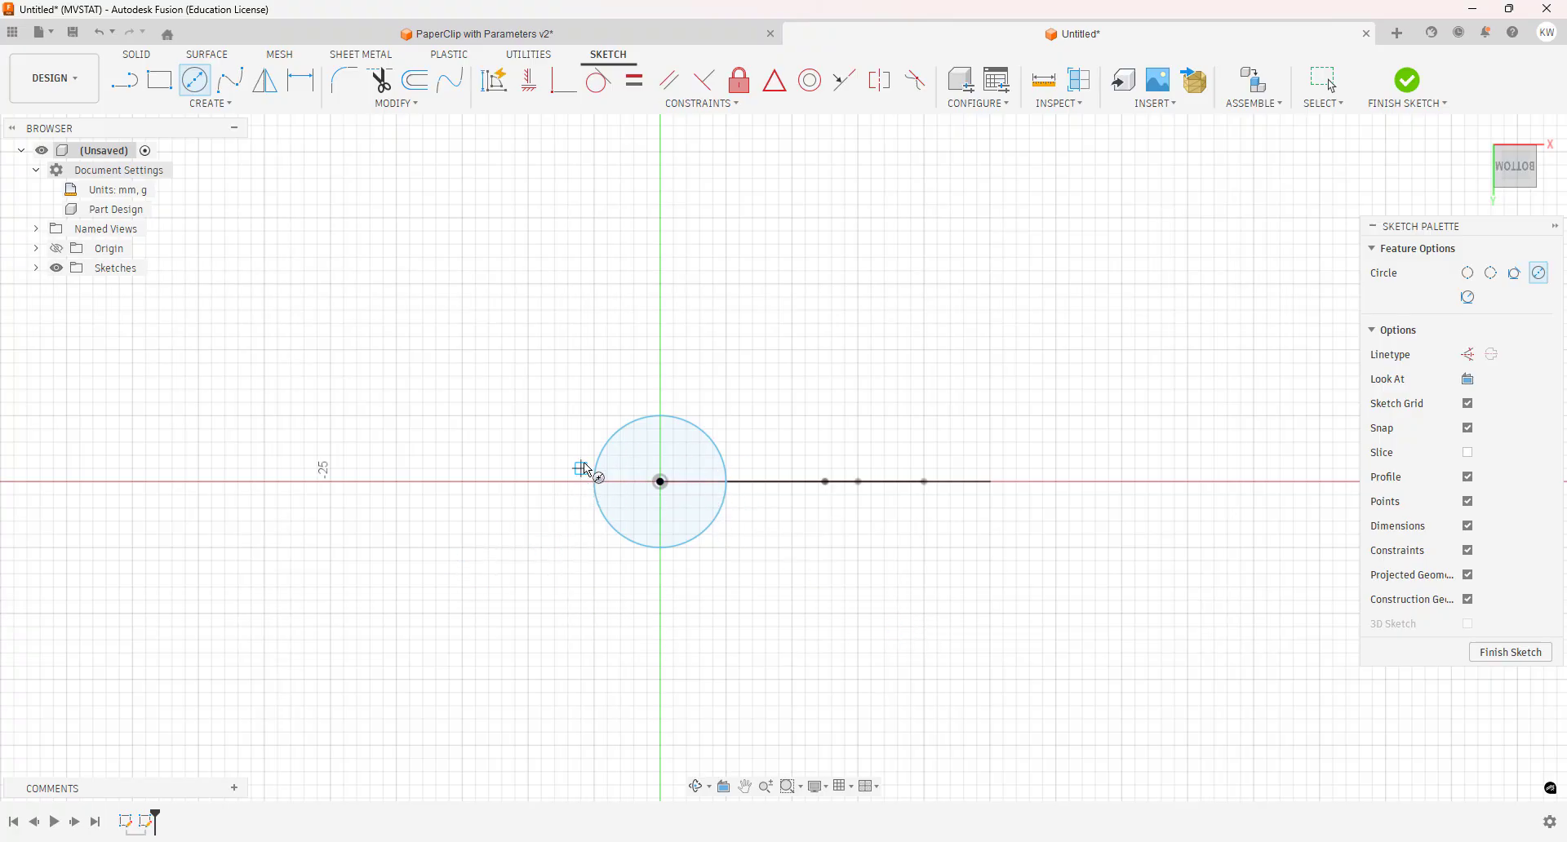
Dimension the circle's diameter with a new parameter defined as WireGuage = 1
{"action": "left_click", "coordinate": [301, 80]}
{"action": "left_click", "coordinate": [600, 480]}
{"action": "left_click", "coordinate": [698, 500]}
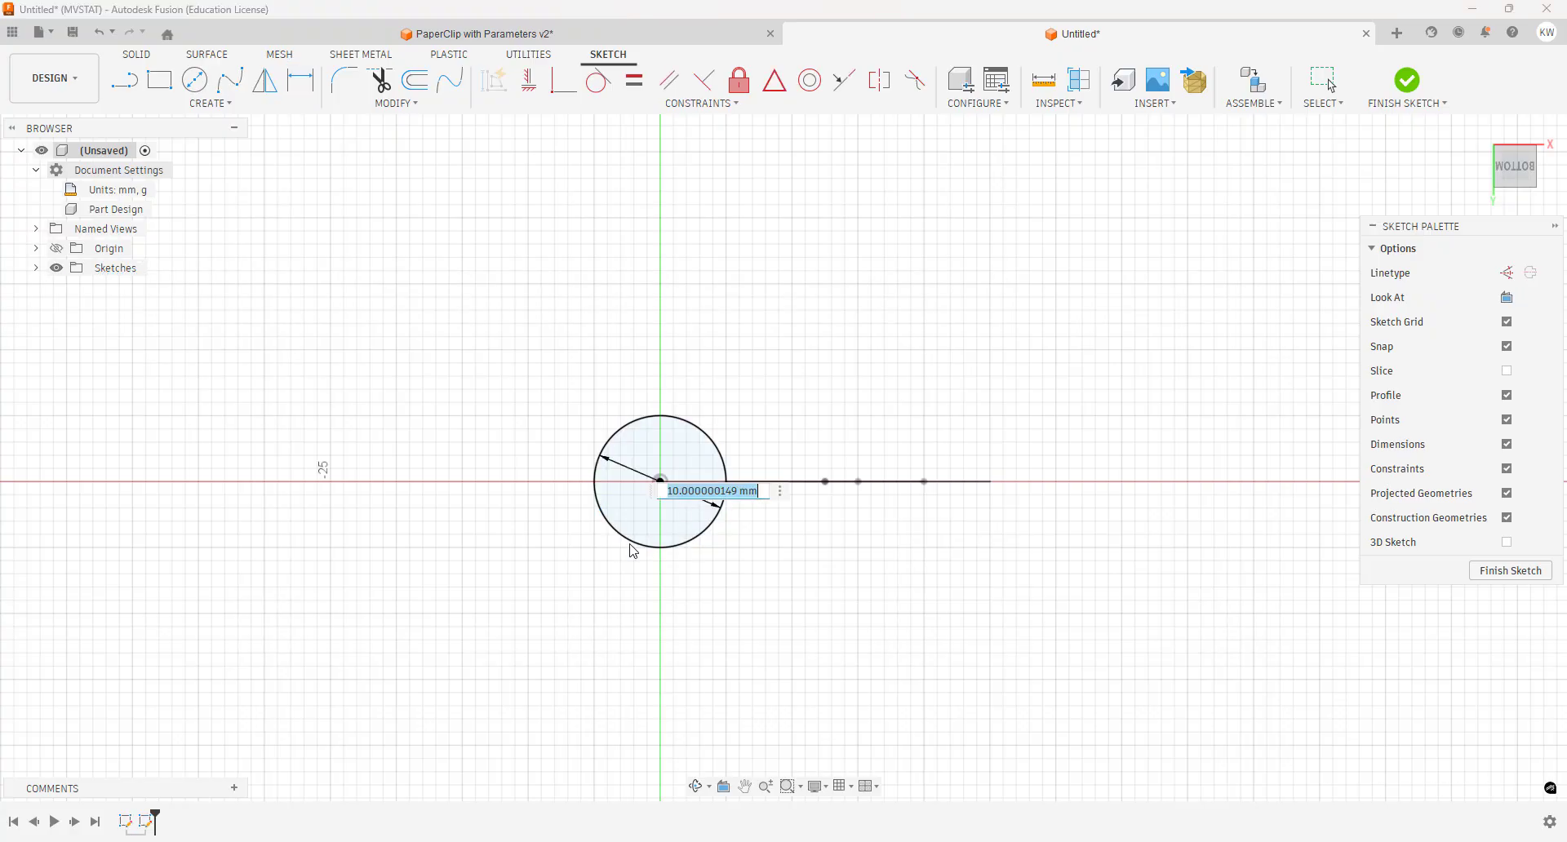
{"action": "type", "text": "B"}
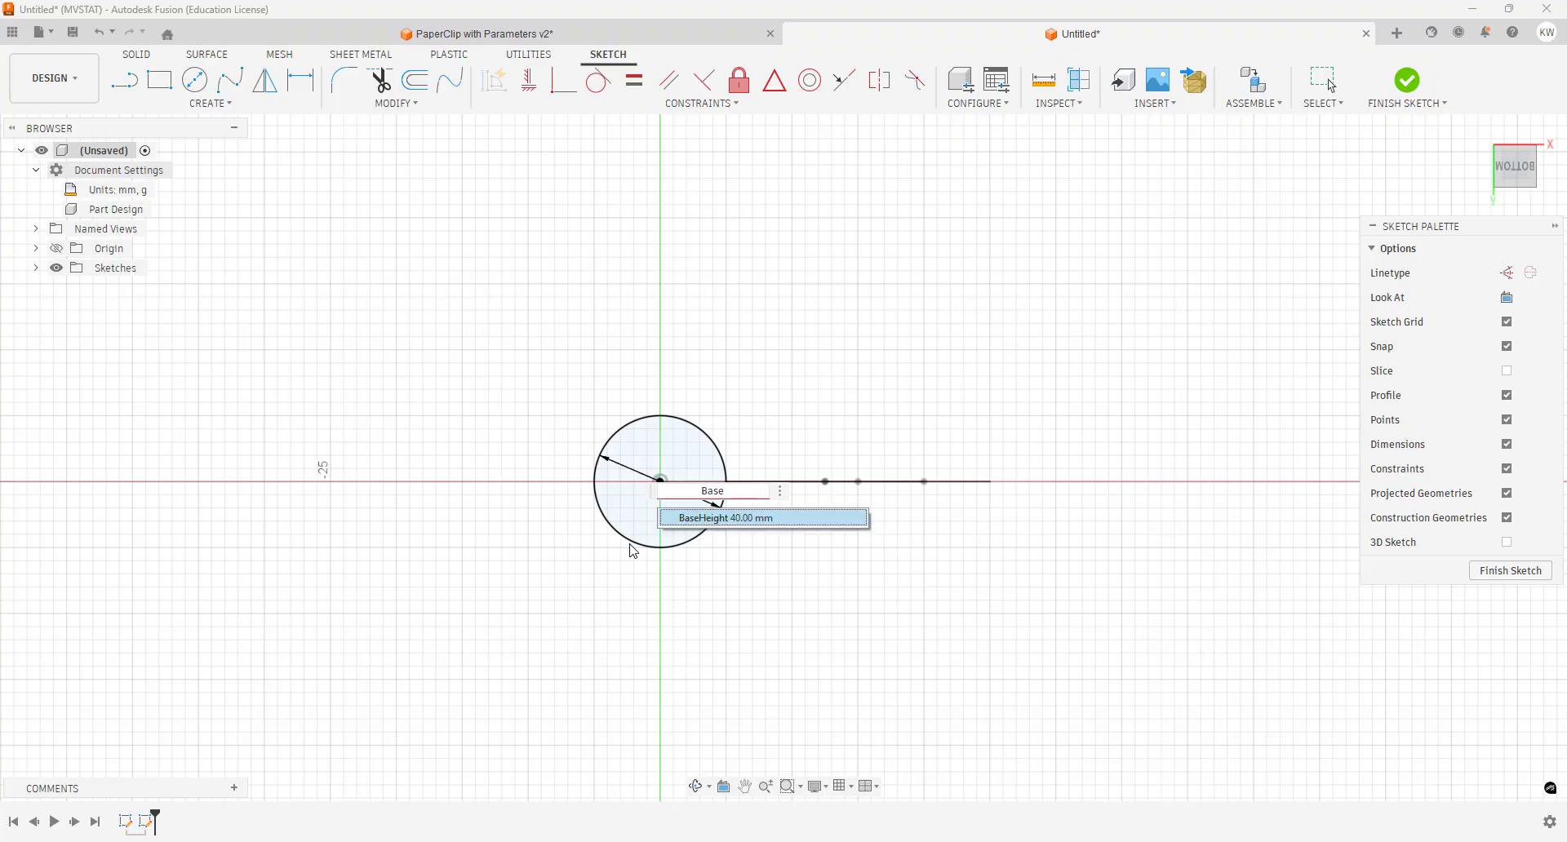
{"action": "key", "text": "BackSpace"}
{"action": "type", "text": "WireGuage = 1"}
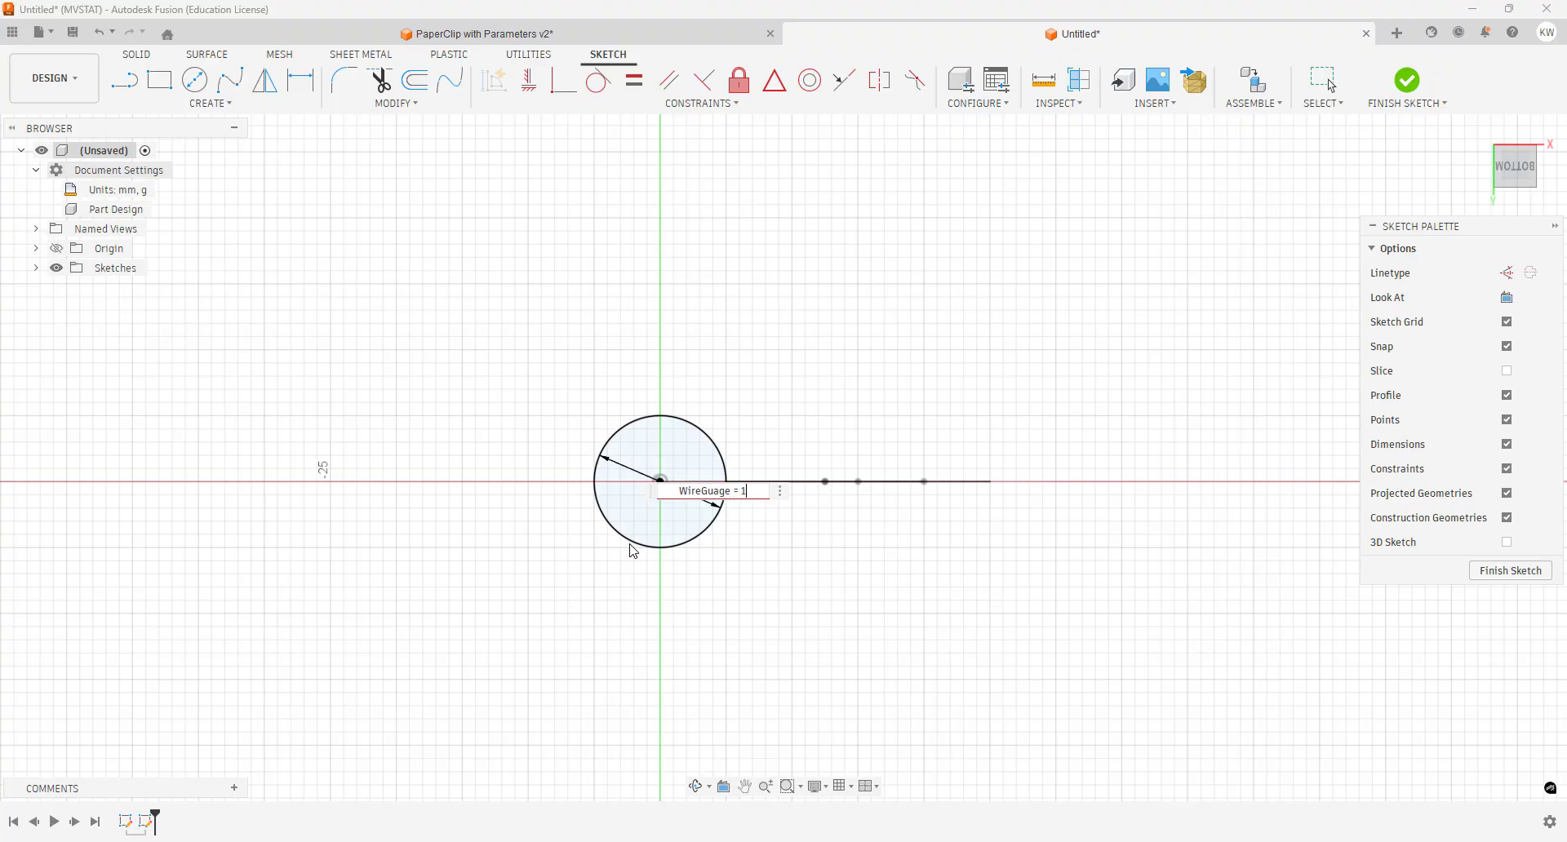
{"action": "key", "text": "Return"}
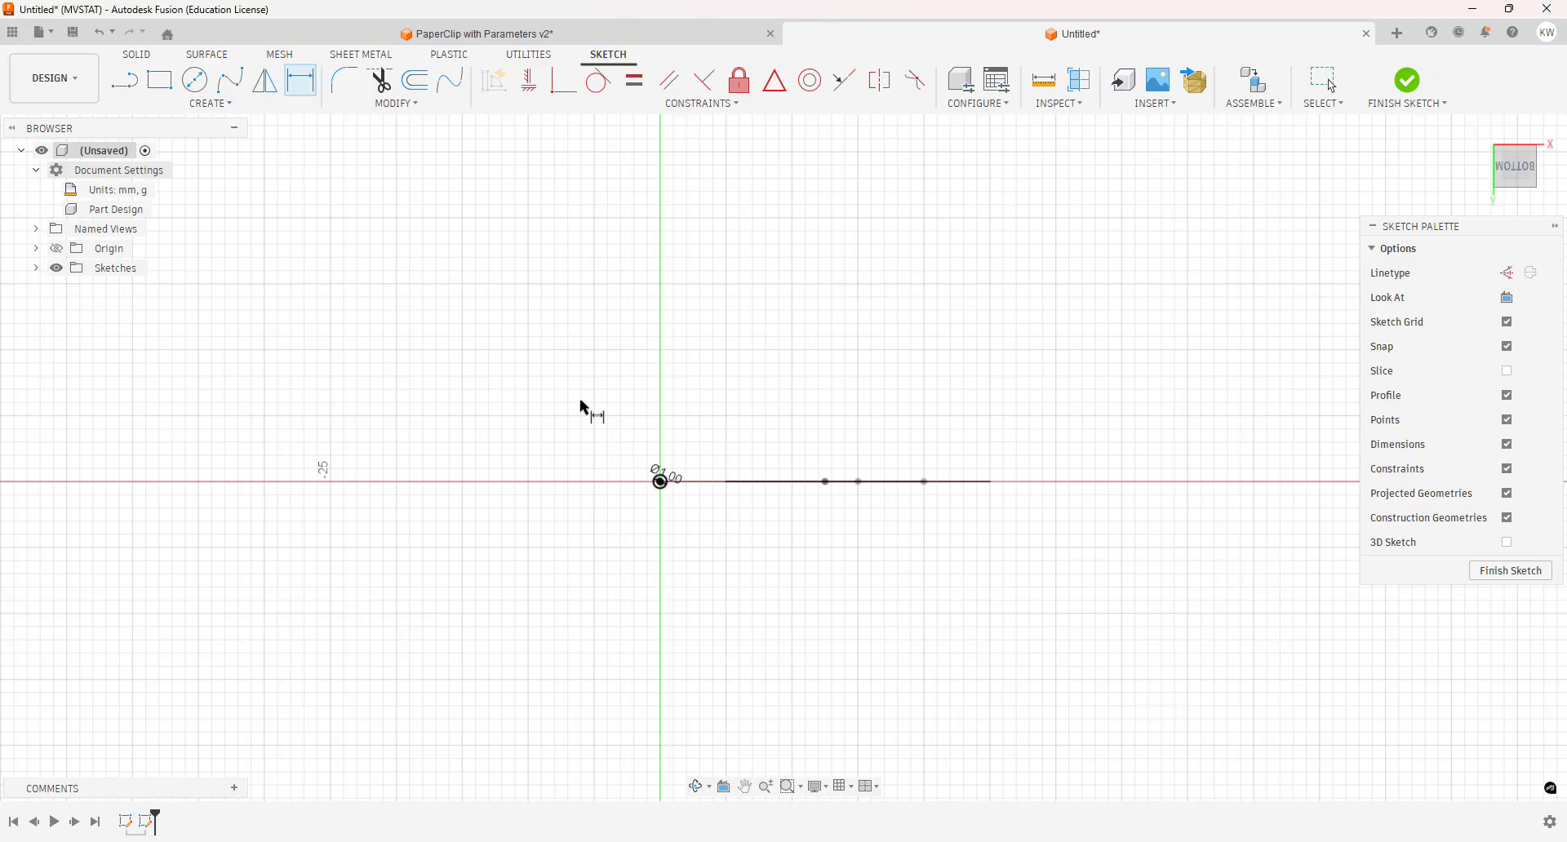
Check the WireGuage entry in the parameter list and finish the wire profile sketch
{"action": "left_click", "coordinate": [408, 104]}
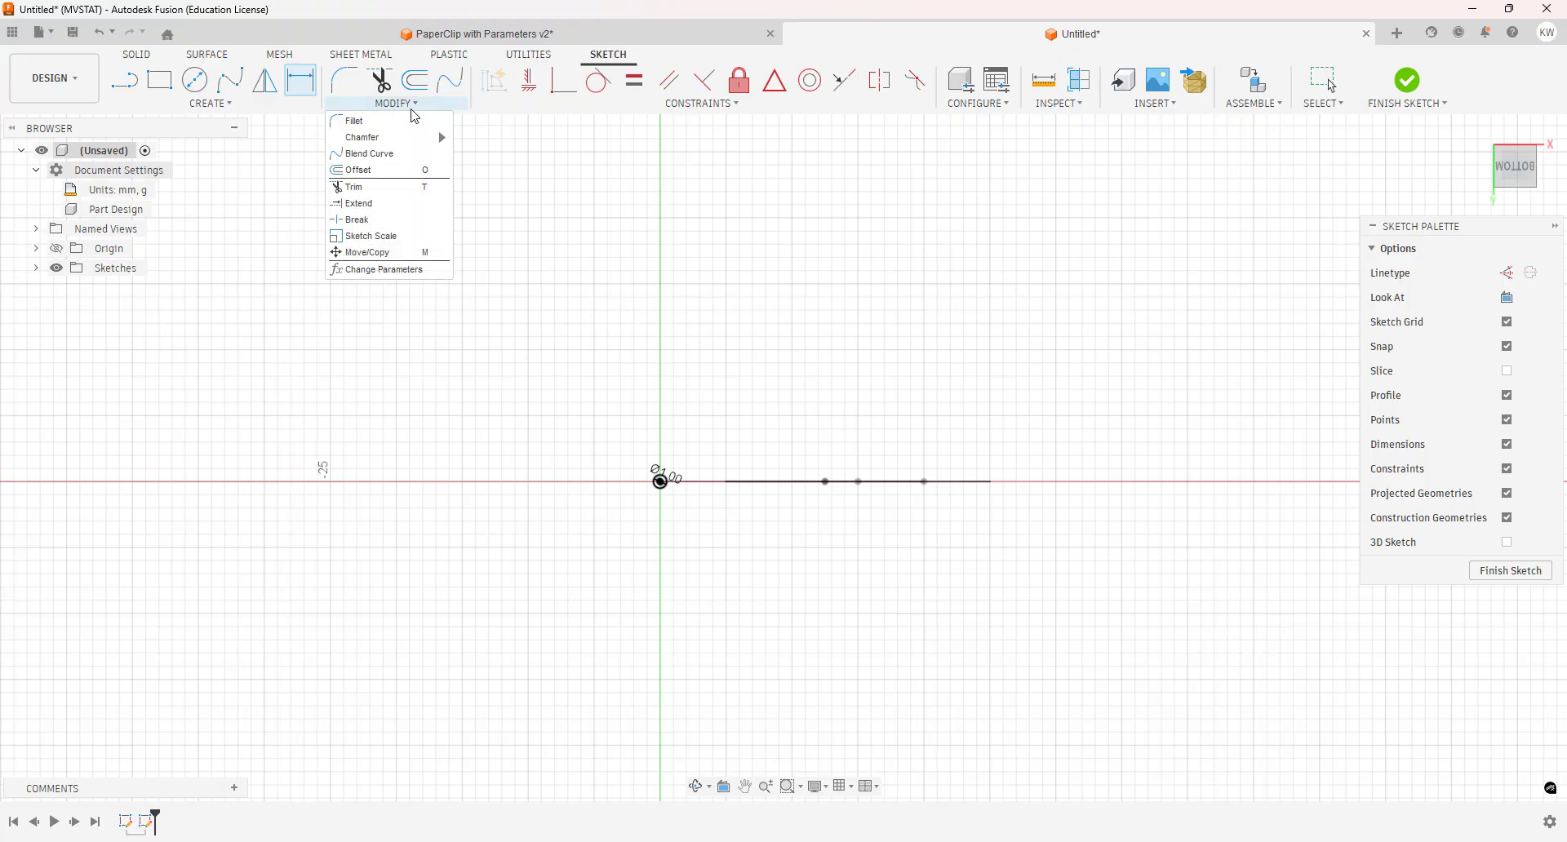
{"action": "left_click", "coordinate": [385, 279]}
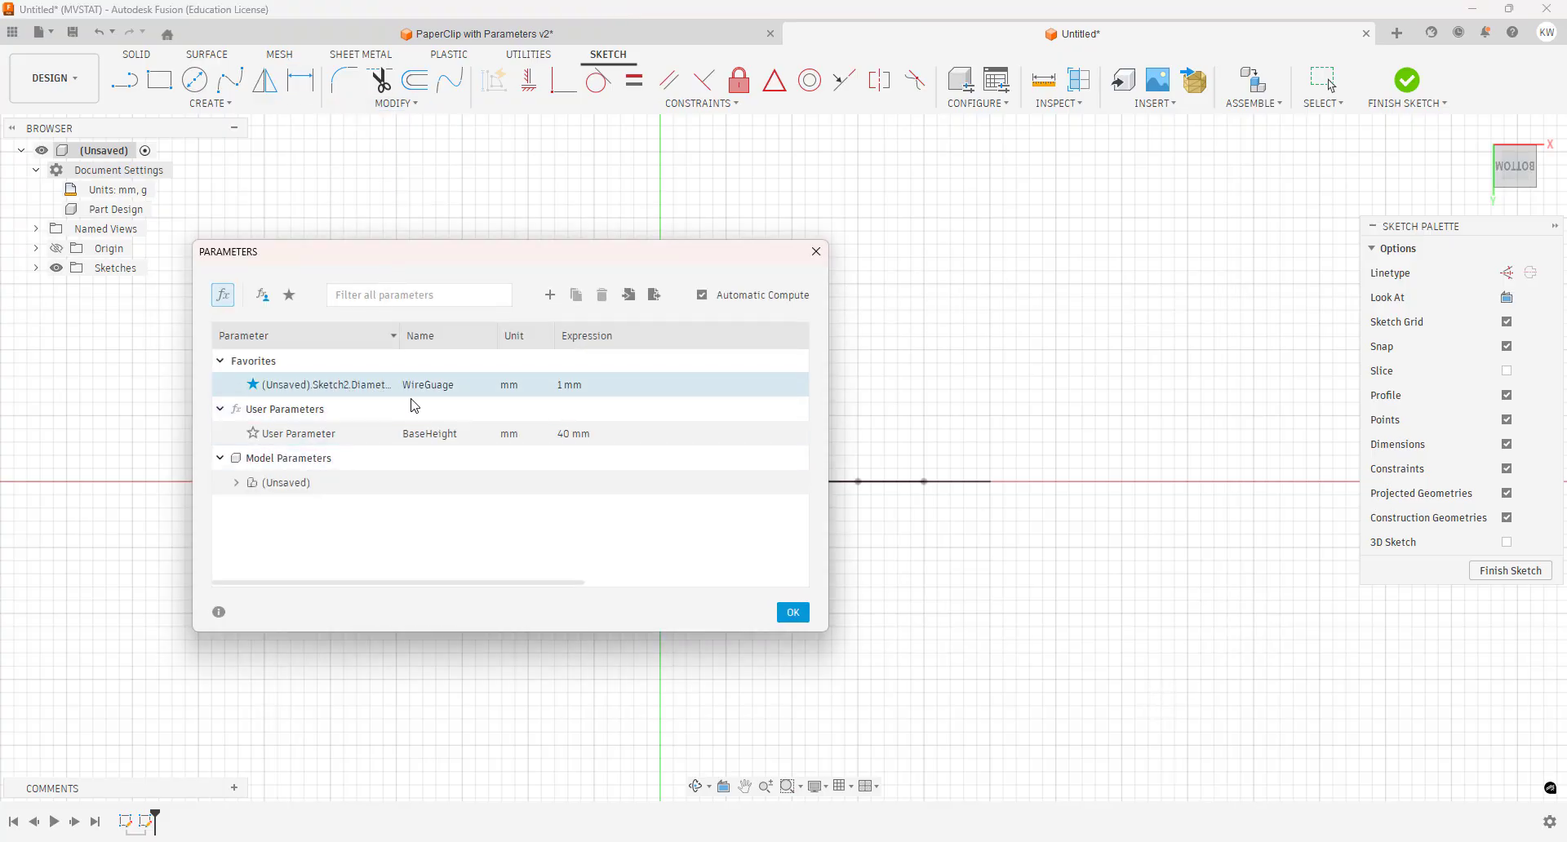
{"action": "left_click", "coordinate": [792, 613]}
{"action": "scroll", "coordinate": [661, 490], "scroll_direction": "up", "scroll_amount": 3}
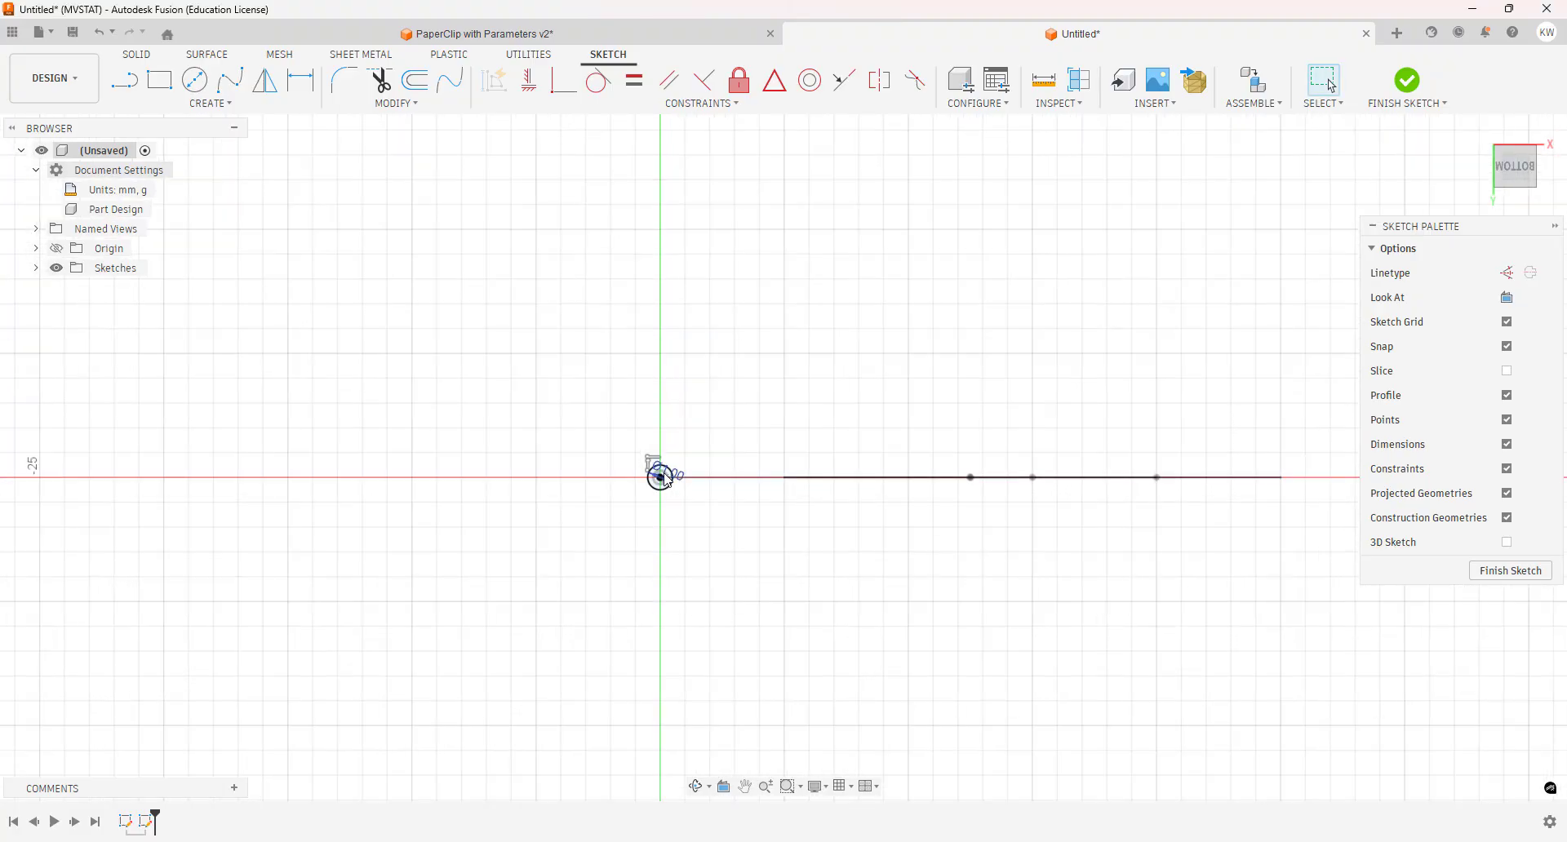
{"action": "scroll", "coordinate": [673, 493], "scroll_direction": "up", "scroll_amount": 3}
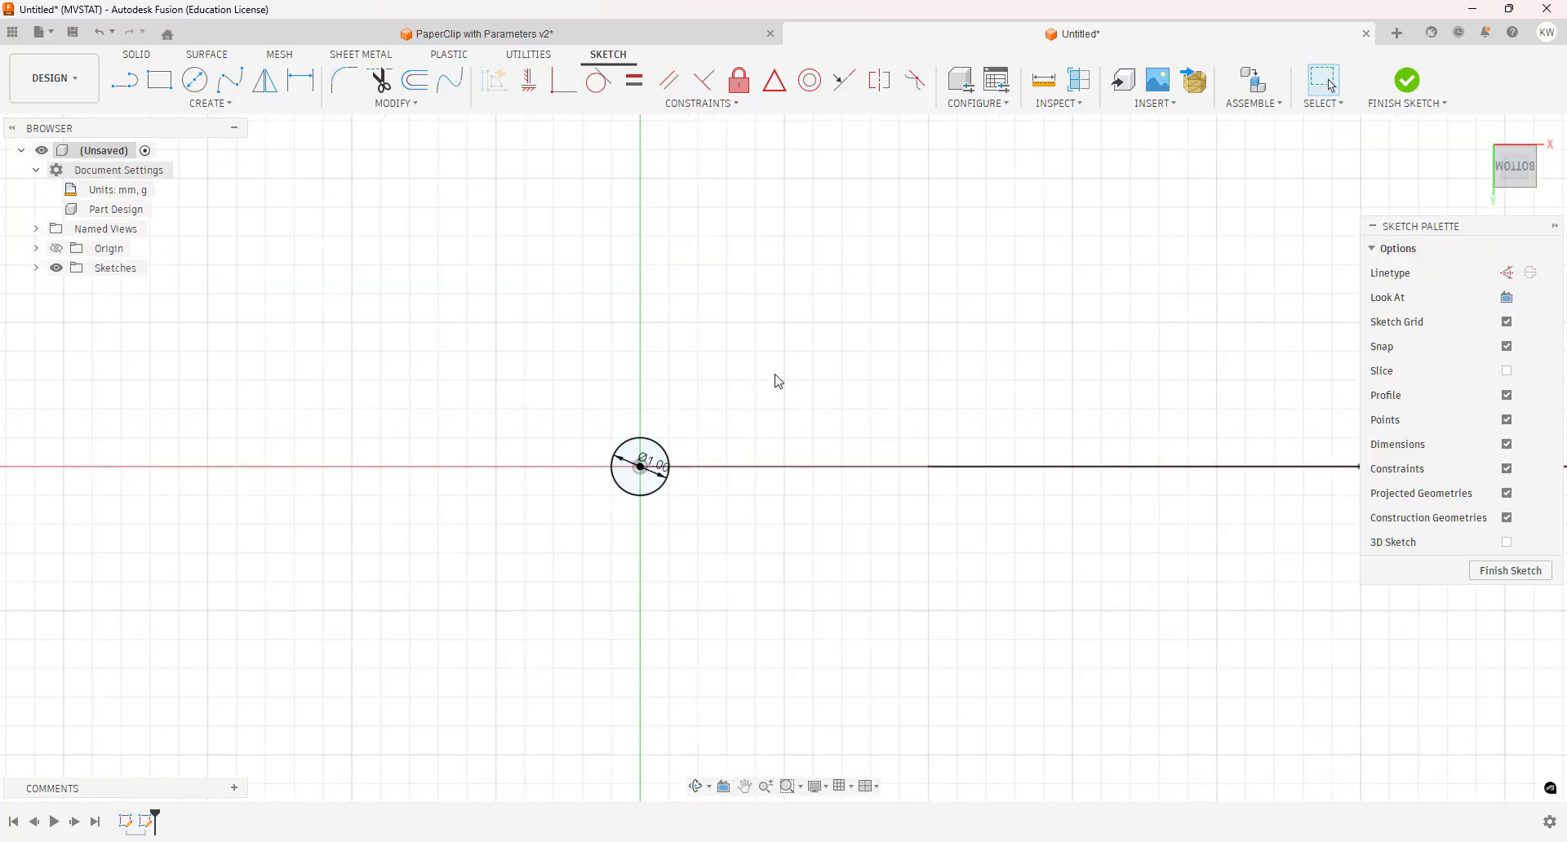
{"action": "mouse_move", "coordinate": [782, 383]}
{"action": "middle_mouse_down", "text": "shift"}
{"action": "mouse_move", "coordinate": [832, 357]}
{"action": "mouse_move", "coordinate": [822, 410]}
{"action": "mouse_move", "coordinate": [626, 469]}
{"action": "mouse_move", "coordinate": [502, 548]}
{"action": "middle_mouse_up", "text": "shift"}
{"action": "left_click", "coordinate": [1495, 571]}
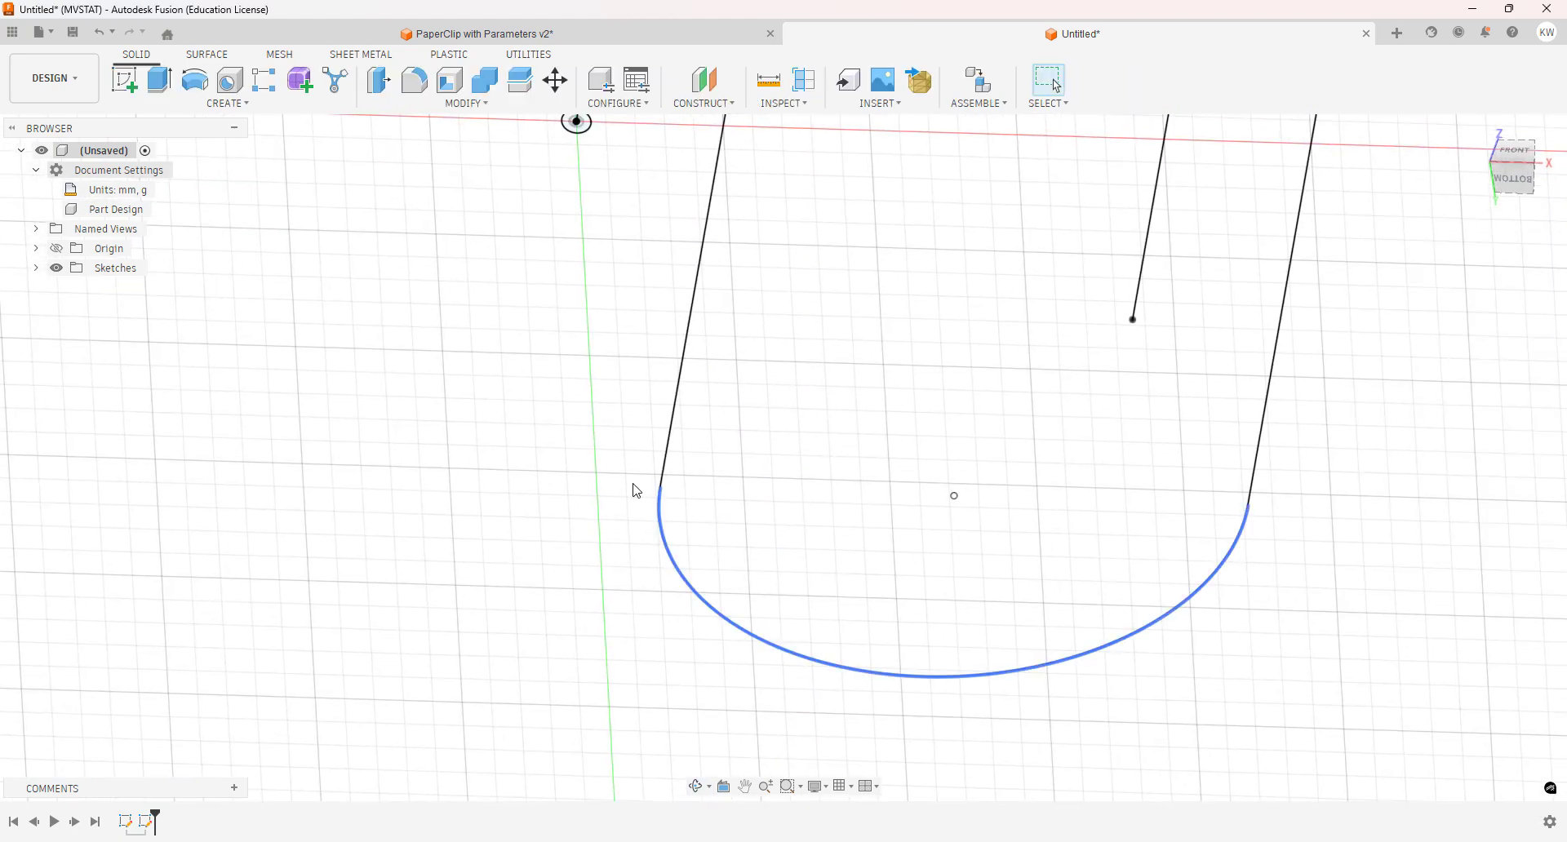
Sweep the circle profile along the entire chained paper clip path as a new body, with perpendicular orientation
{"action": "scroll", "coordinate": [552, 427], "scroll_direction": "down", "scroll_amount": 2}
{"action": "middle_click_drag", "start_coordinate": [535, 385], "coordinate": [525, 571]}
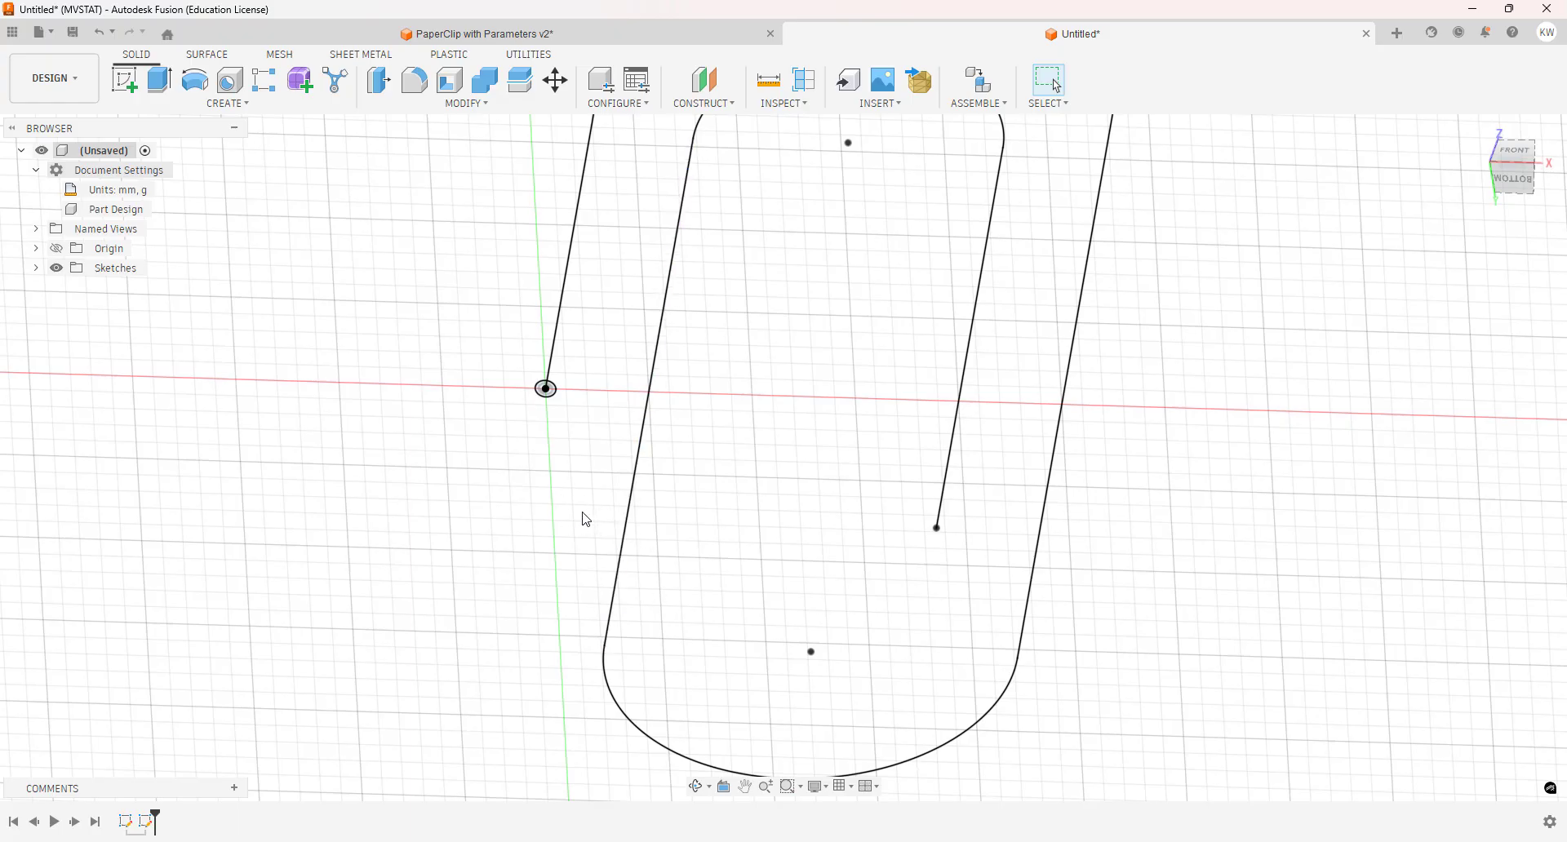
{"action": "scroll", "coordinate": [586, 486], "scroll_direction": "up", "scroll_amount": 3}
{"action": "scroll", "coordinate": [529, 331], "scroll_direction": "down", "scroll_amount": 2}
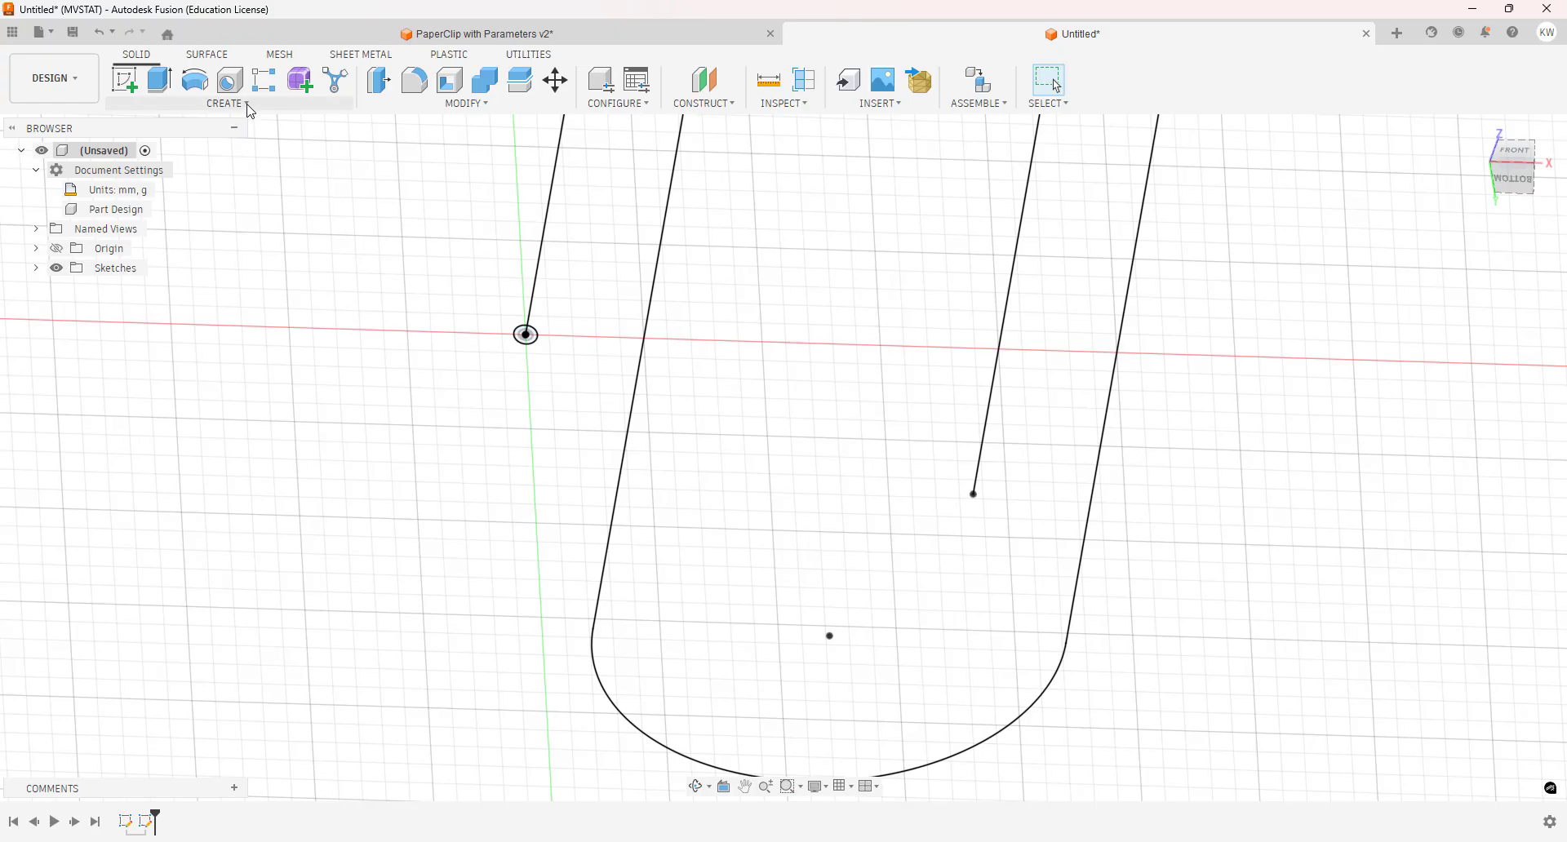
{"action": "left_click", "coordinate": [245, 104]}
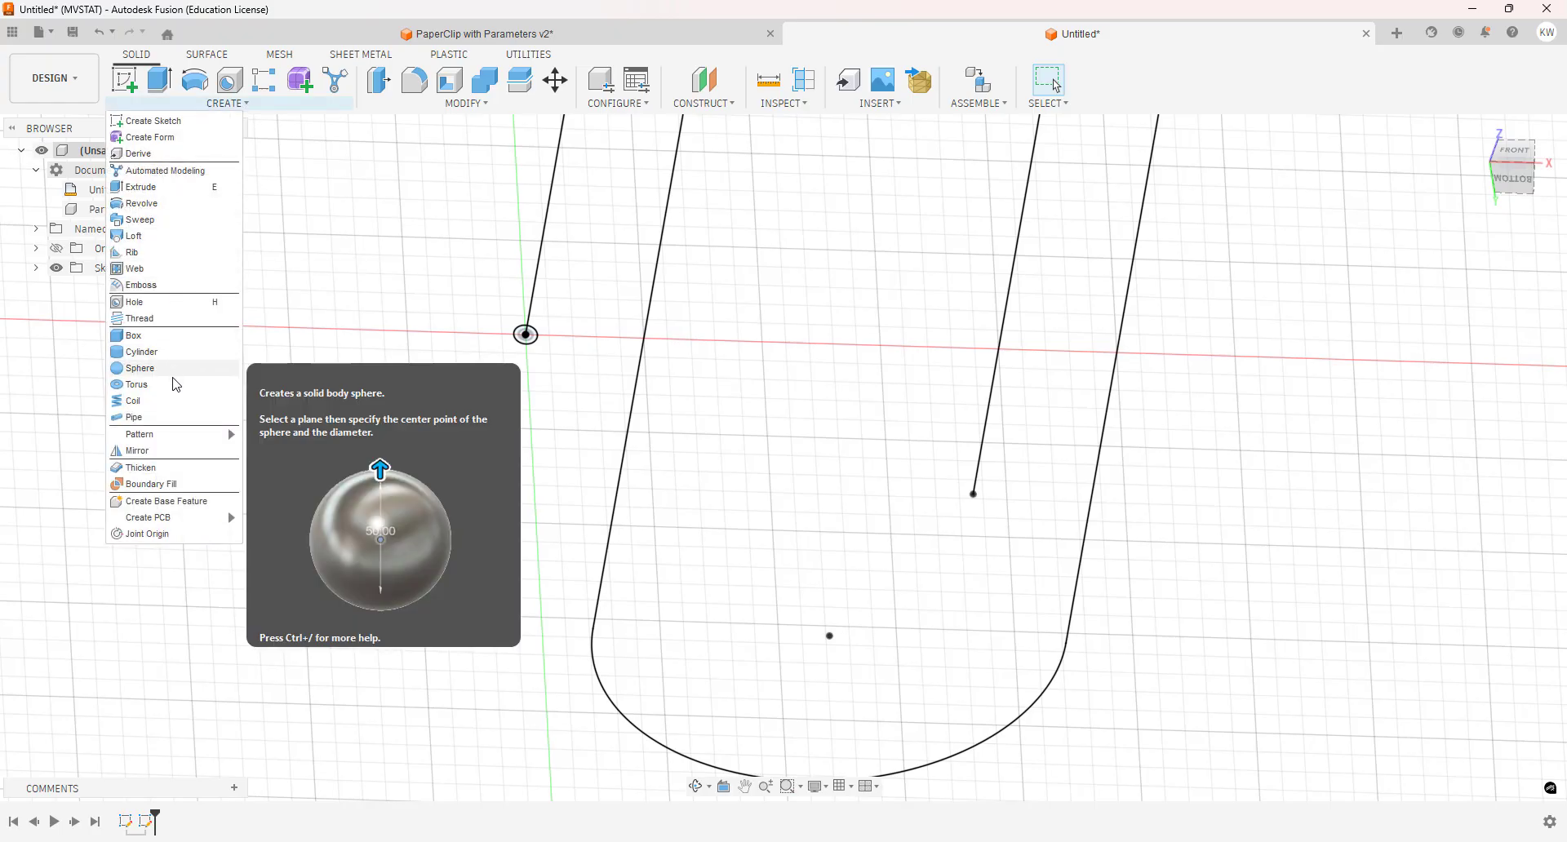
{"action": "left_click", "coordinate": [174, 220]}
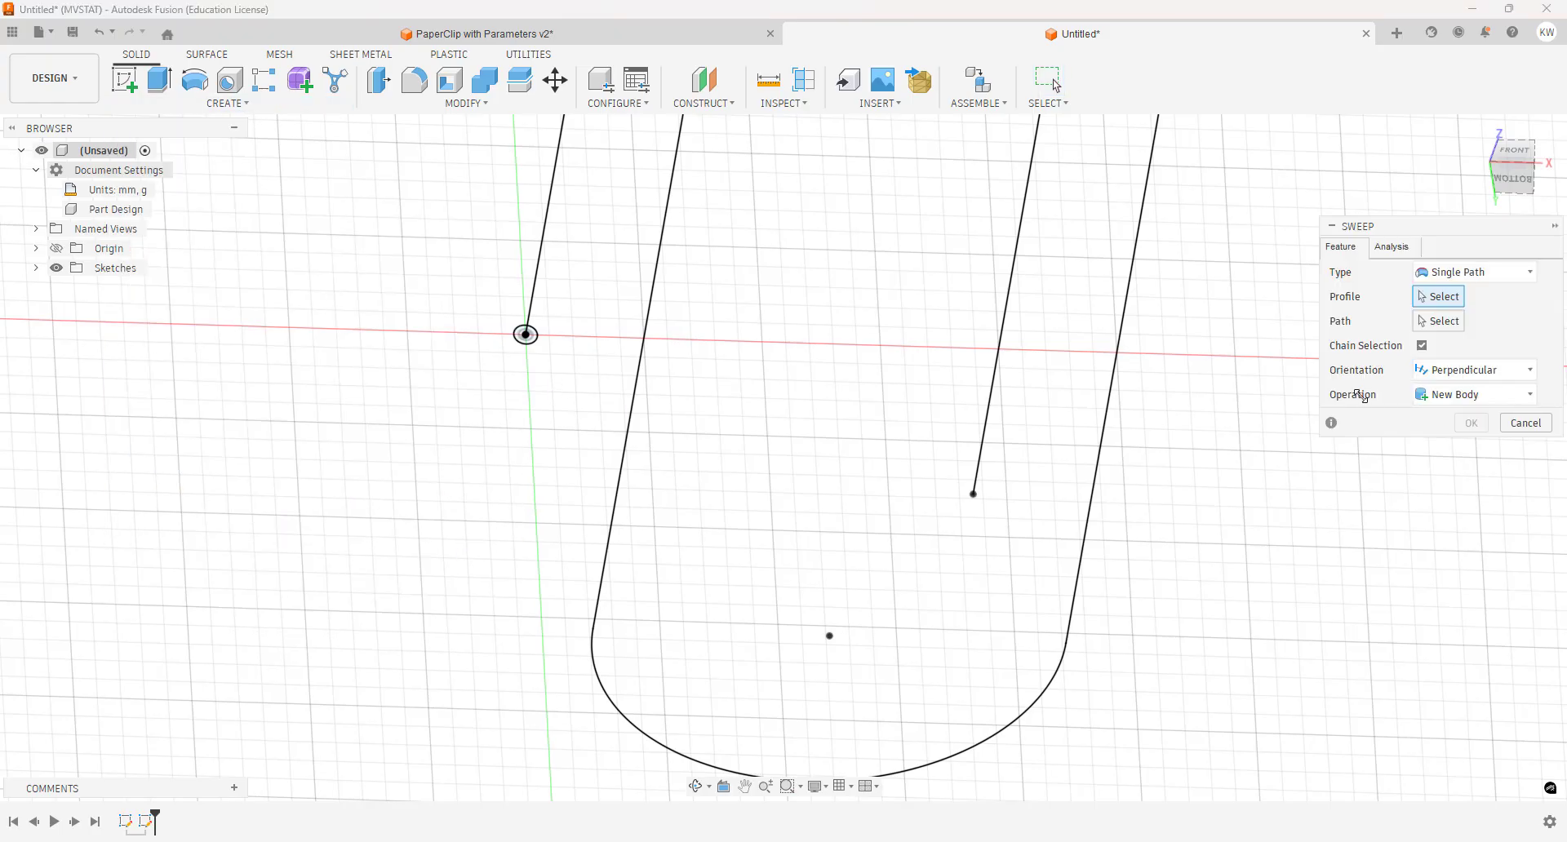
{"action": "left_click", "coordinate": [536, 340]}
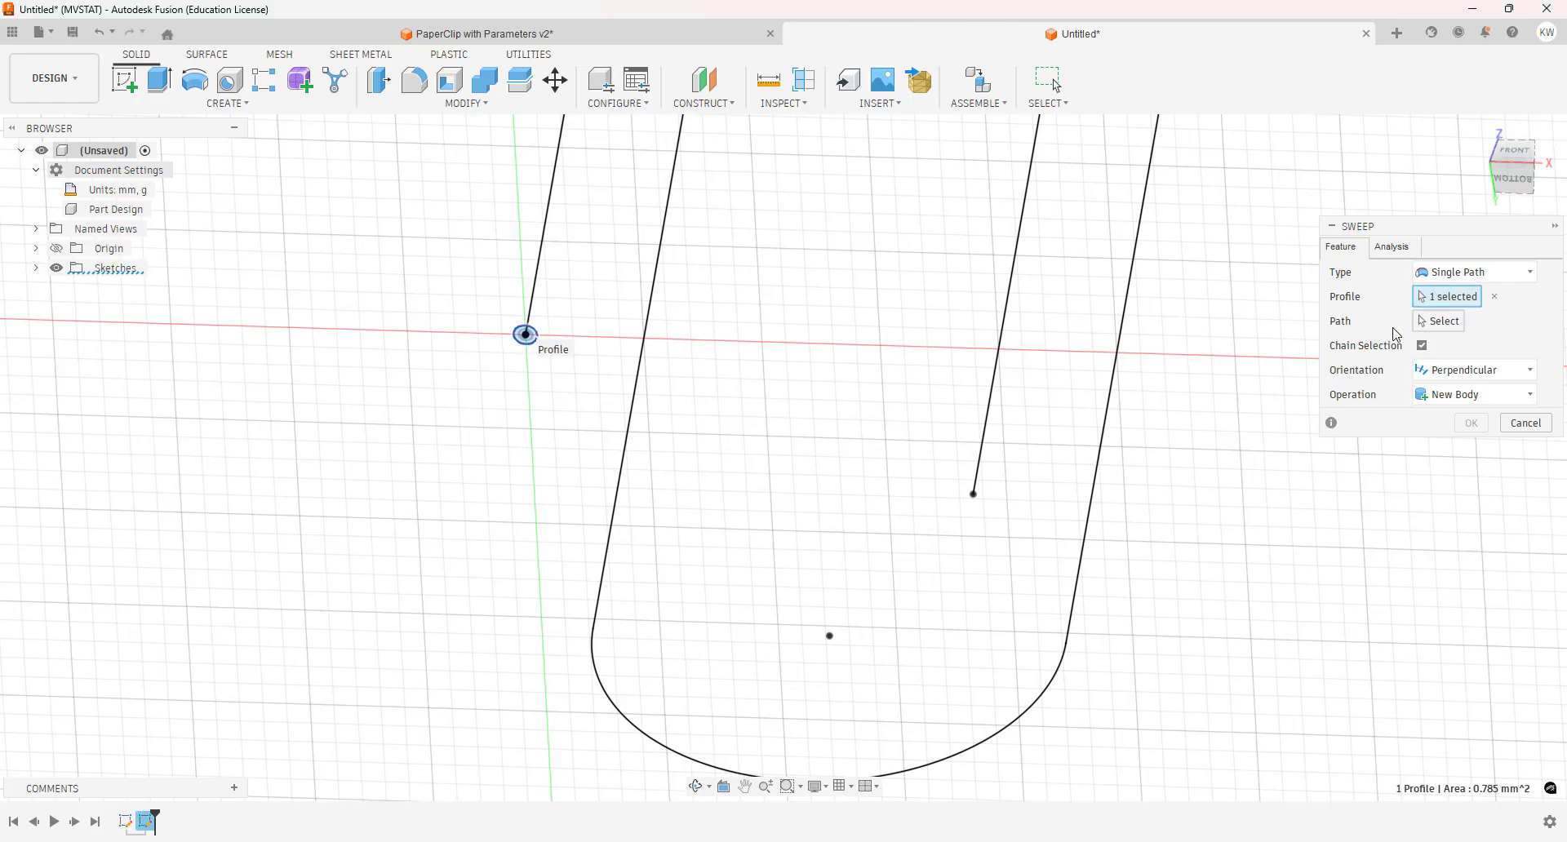
{"action": "left_click", "coordinate": [1440, 321]}
{"action": "left_click", "coordinate": [660, 260]}
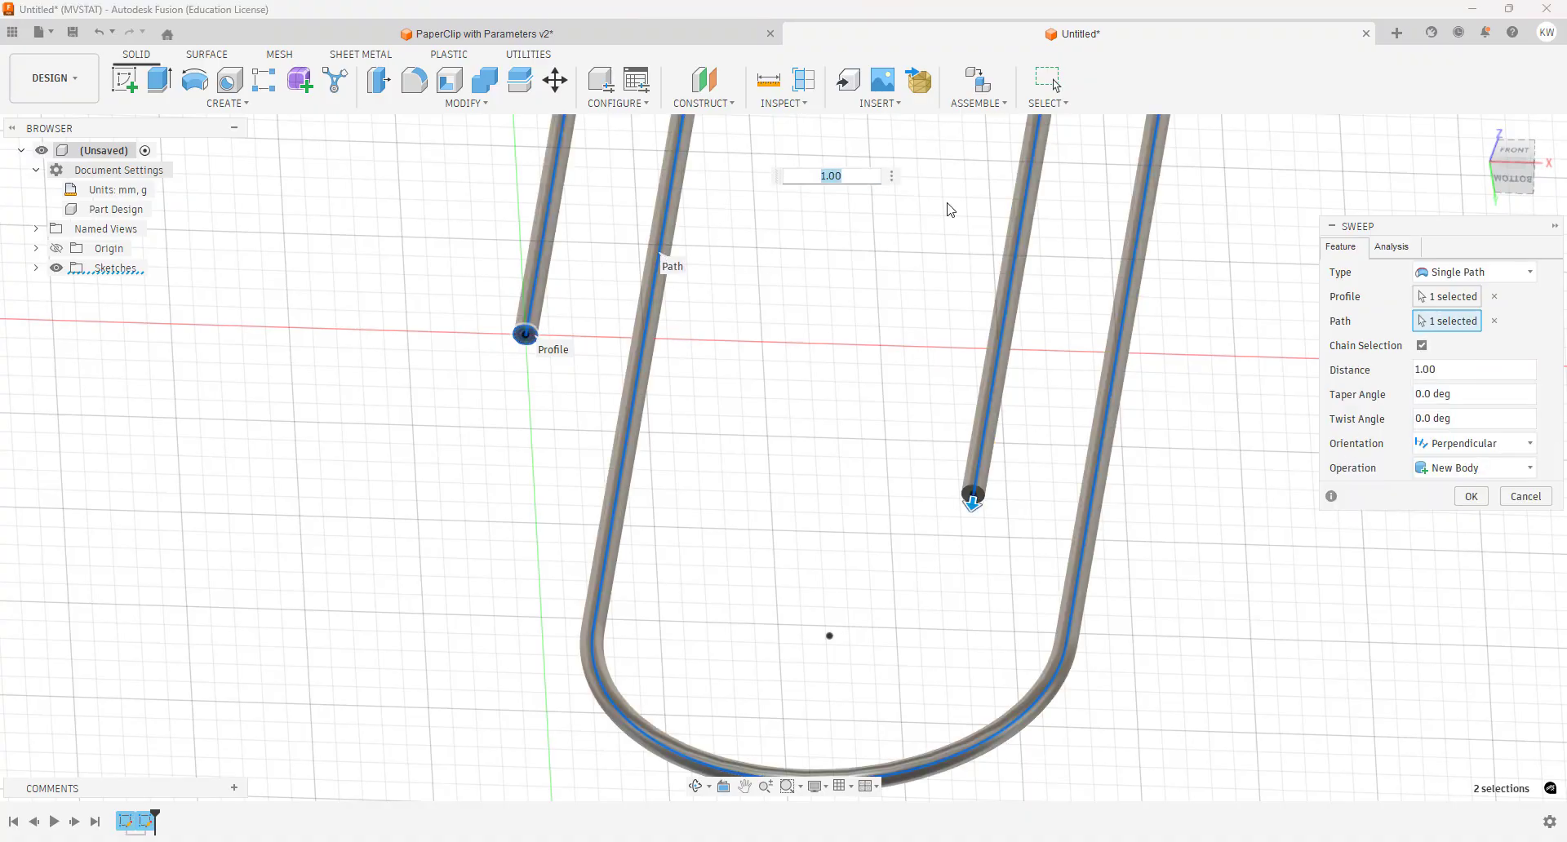
{"action": "scroll", "coordinate": [1074, 380], "scroll_direction": "down", "scroll_amount": 4}
{"action": "middle_click_drag", "start_coordinate": [1196, 342], "coordinate": [1030, 440]}
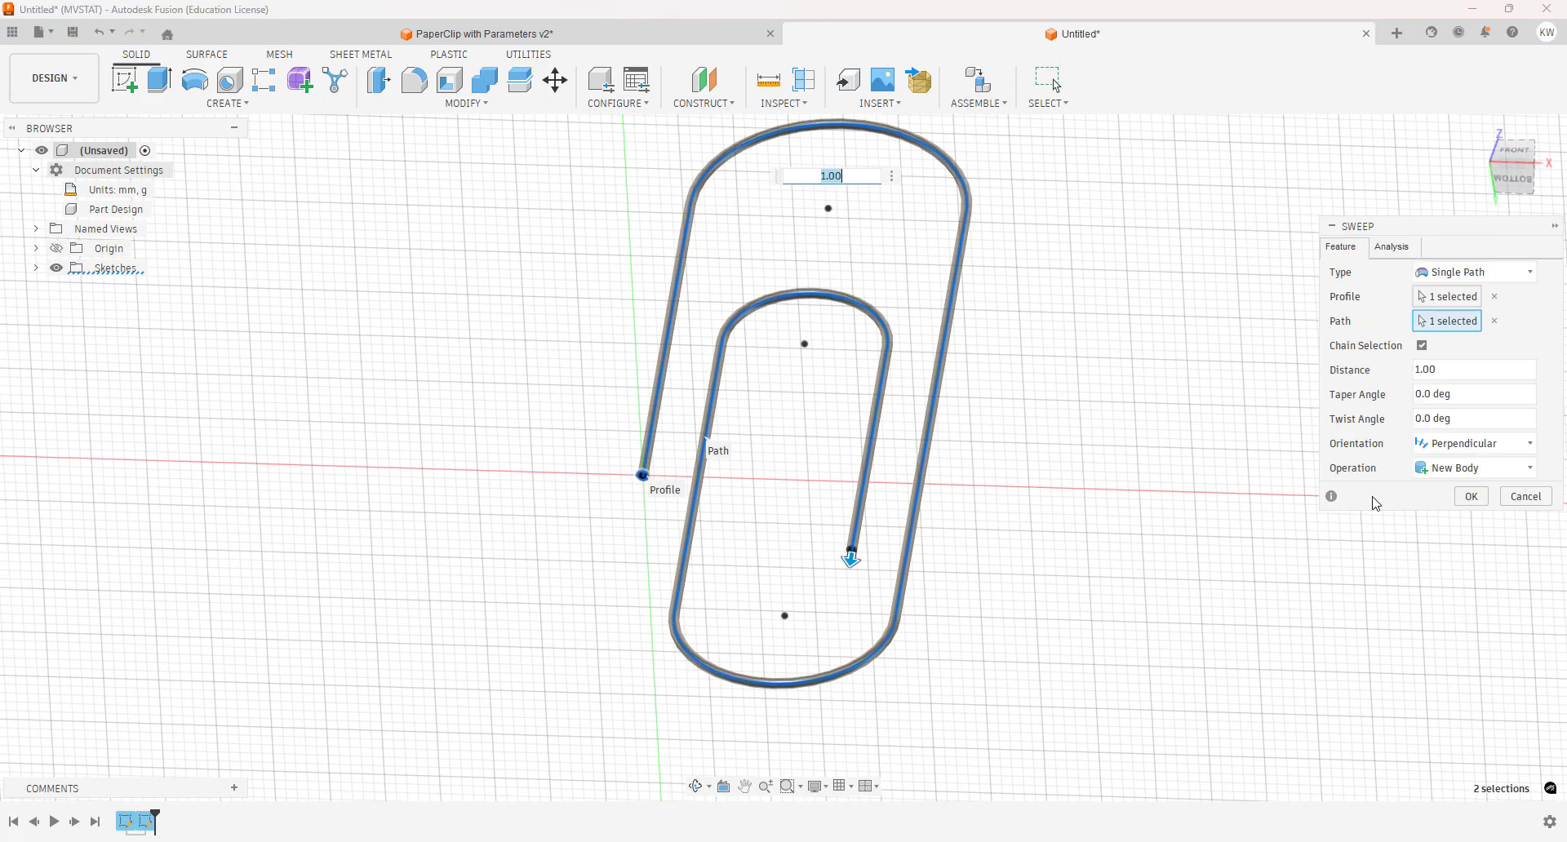
{"action": "left_click", "coordinate": [1475, 497]}
Set the BaseHeight user parameter to 120 mm and inspect the resized paper clip
{"action": "mouse_move", "coordinate": [1151, 497]}
{"action": "middle_mouse_down", "text": "shift"}
{"action": "mouse_move", "coordinate": [1130, 479]}
{"action": "mouse_move", "coordinate": [1081, 528]}
{"action": "mouse_move", "coordinate": [1137, 471]}
{"action": "mouse_move", "coordinate": [1137, 514]}
{"action": "mouse_move", "coordinate": [1094, 499]}
{"action": "mouse_move", "coordinate": [1172, 510]}
{"action": "mouse_move", "coordinate": [1176, 490]}
{"action": "middle_mouse_up", "text": "shift"}
{"action": "left_click", "coordinate": [470, 104]}
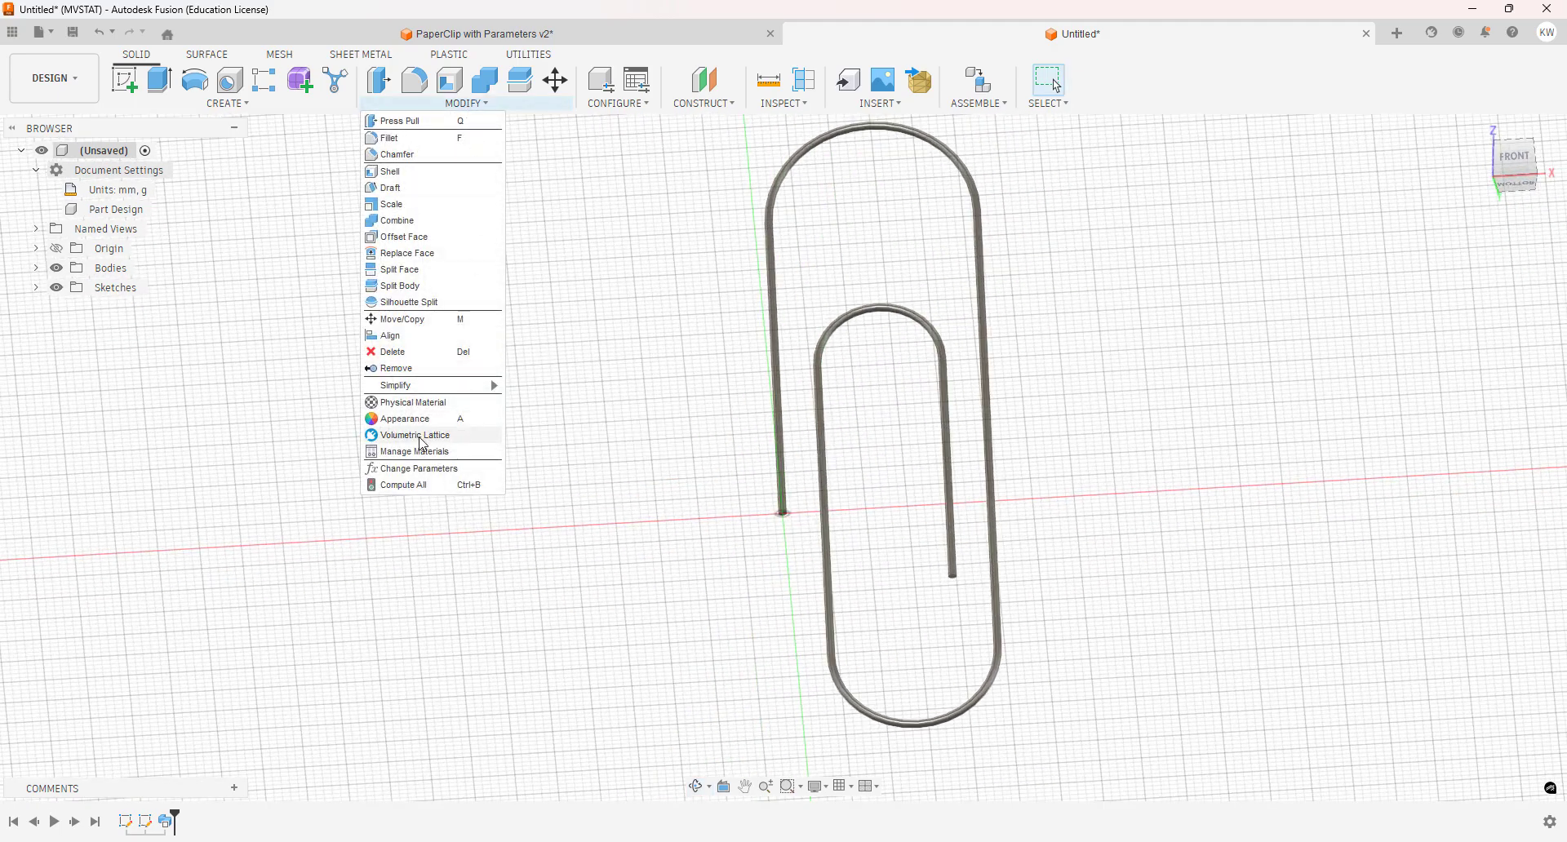
{"action": "left_click", "coordinate": [432, 470]}
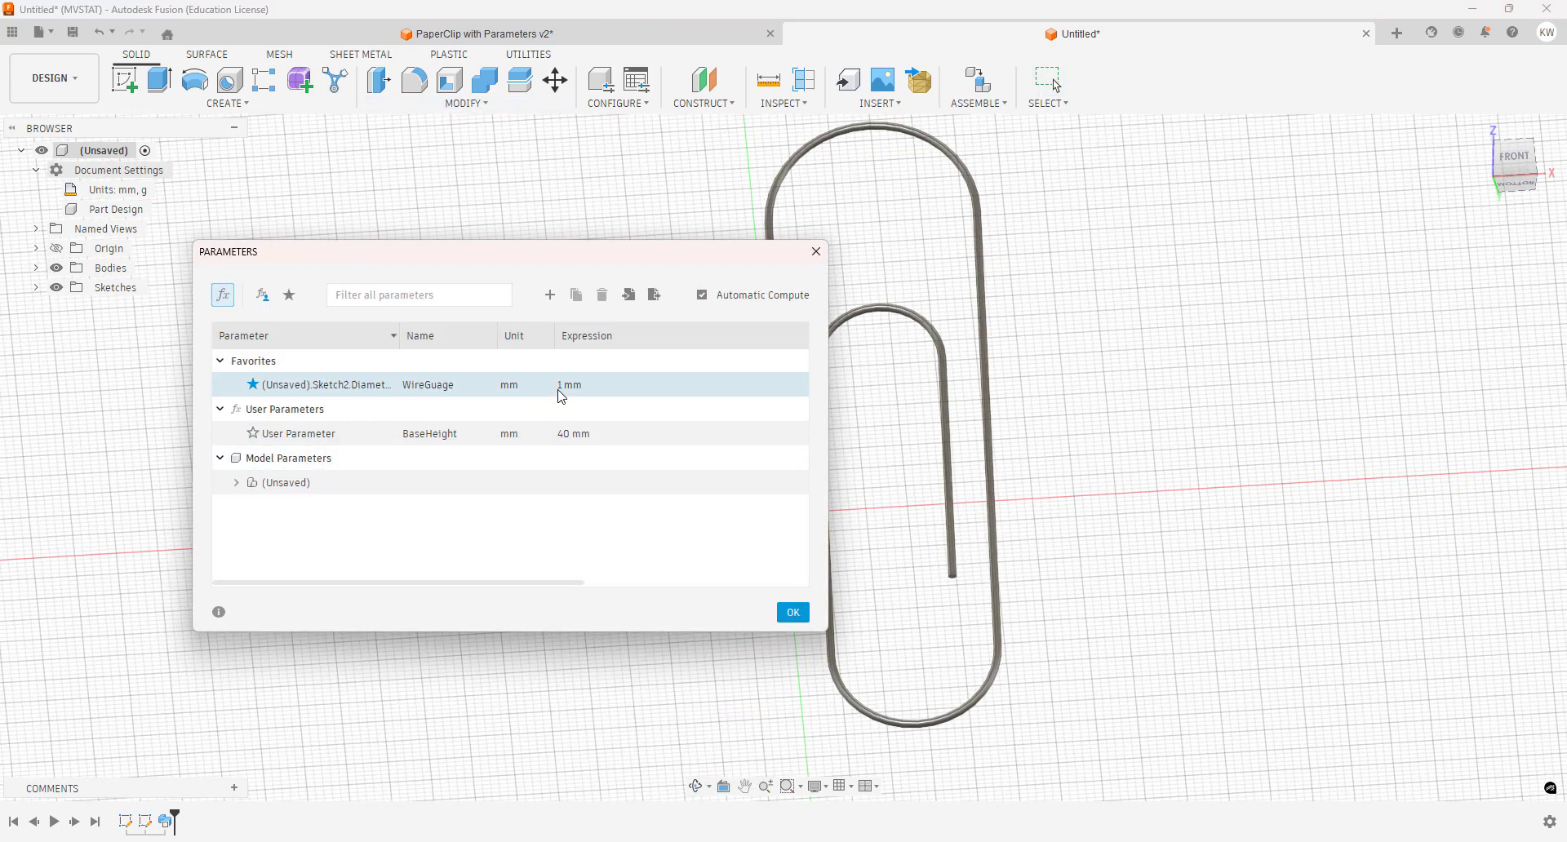
{"action": "left_click", "coordinate": [574, 434]}
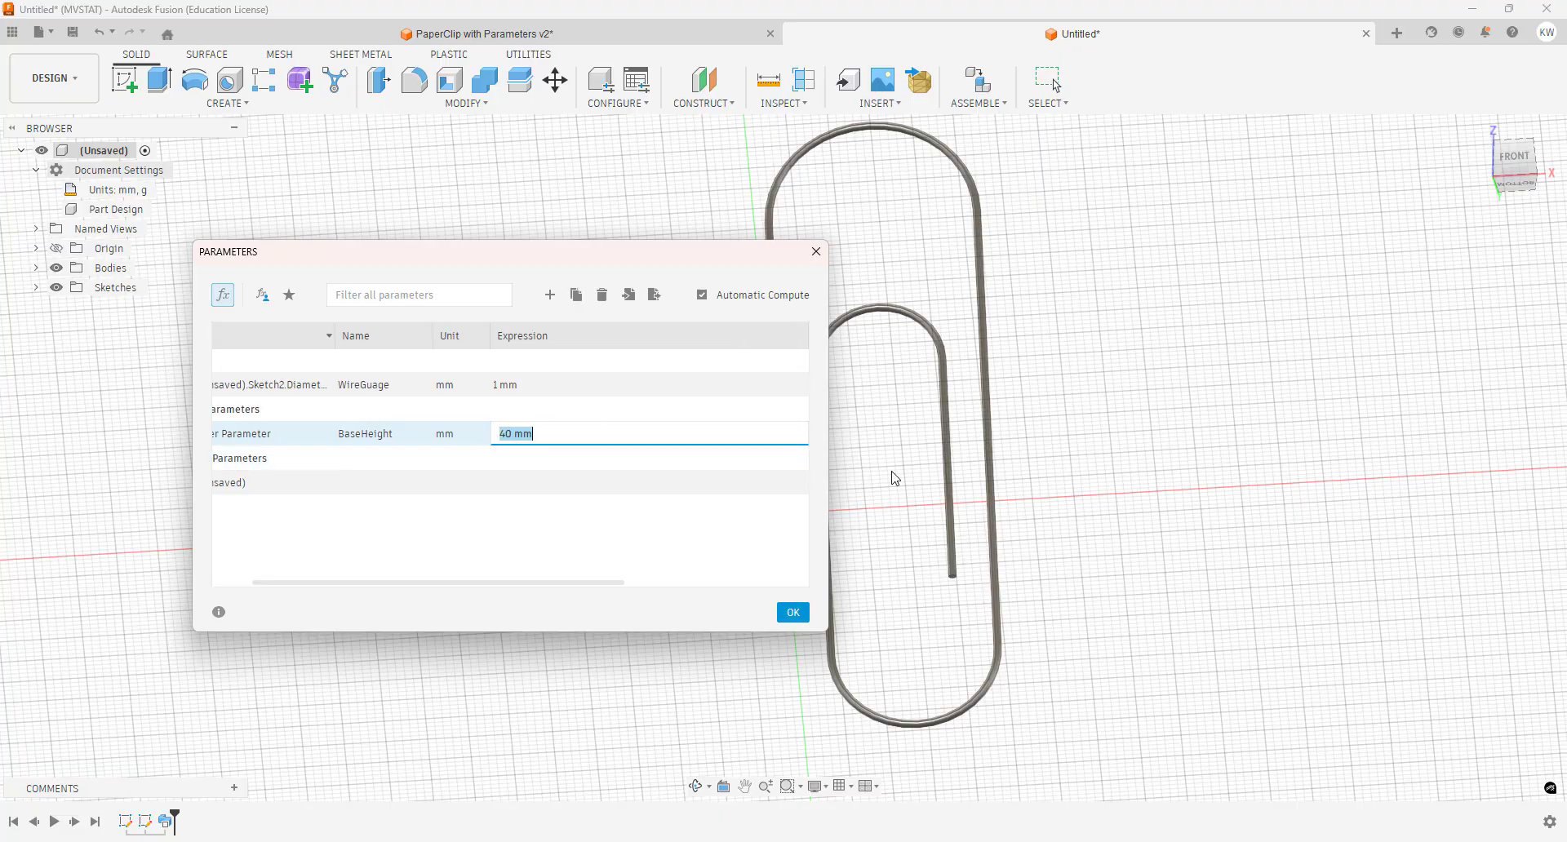
{"action": "key", "text": "Return"}
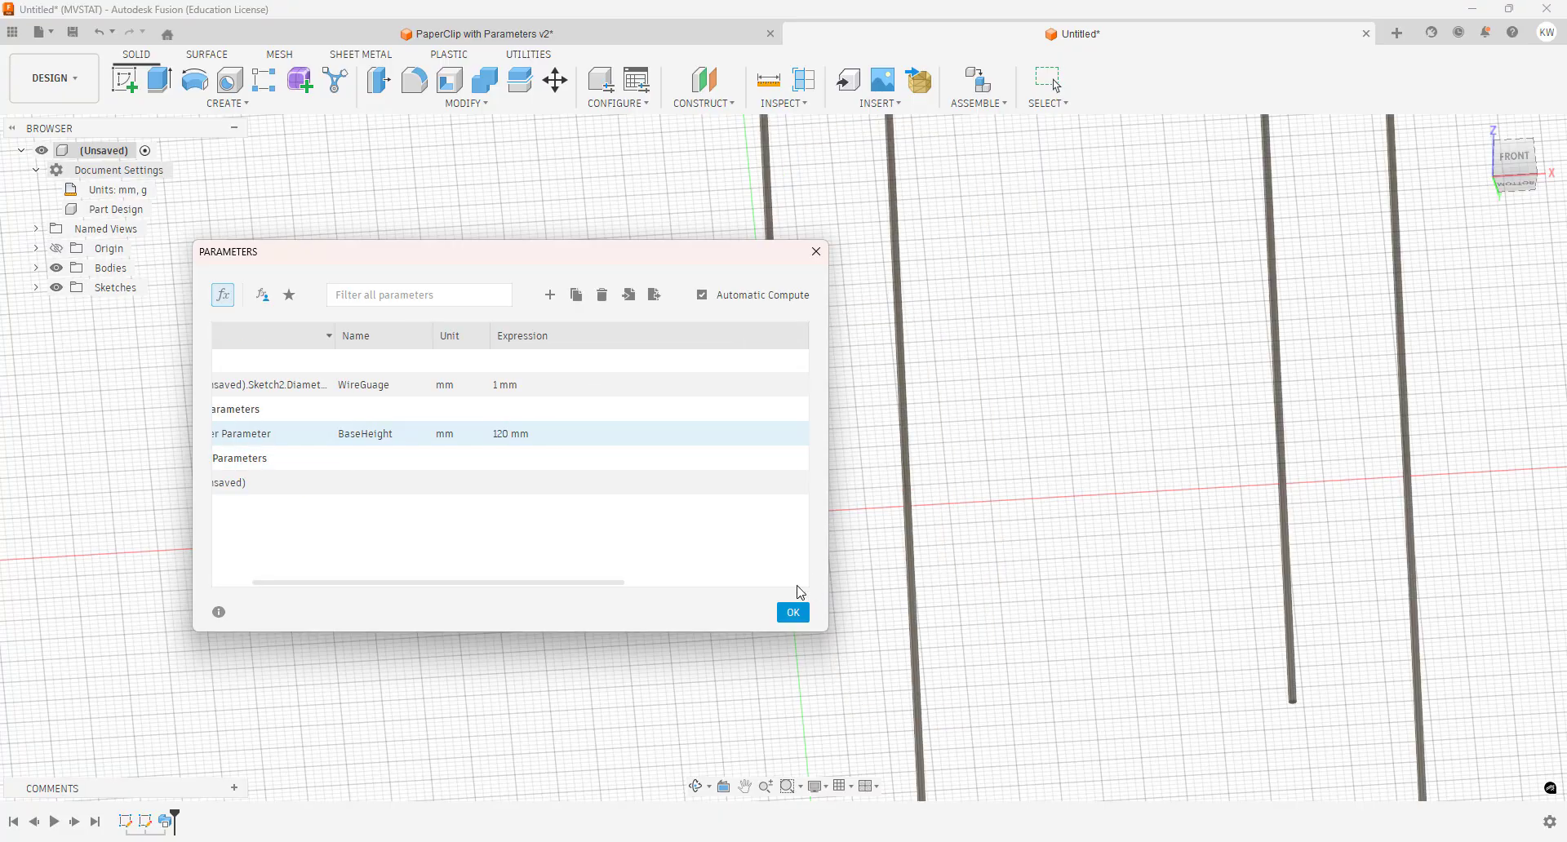
{"action": "left_click", "coordinate": [793, 612]}
{"action": "scroll", "coordinate": [797, 615], "scroll_direction": "down", "scroll_amount": 10}
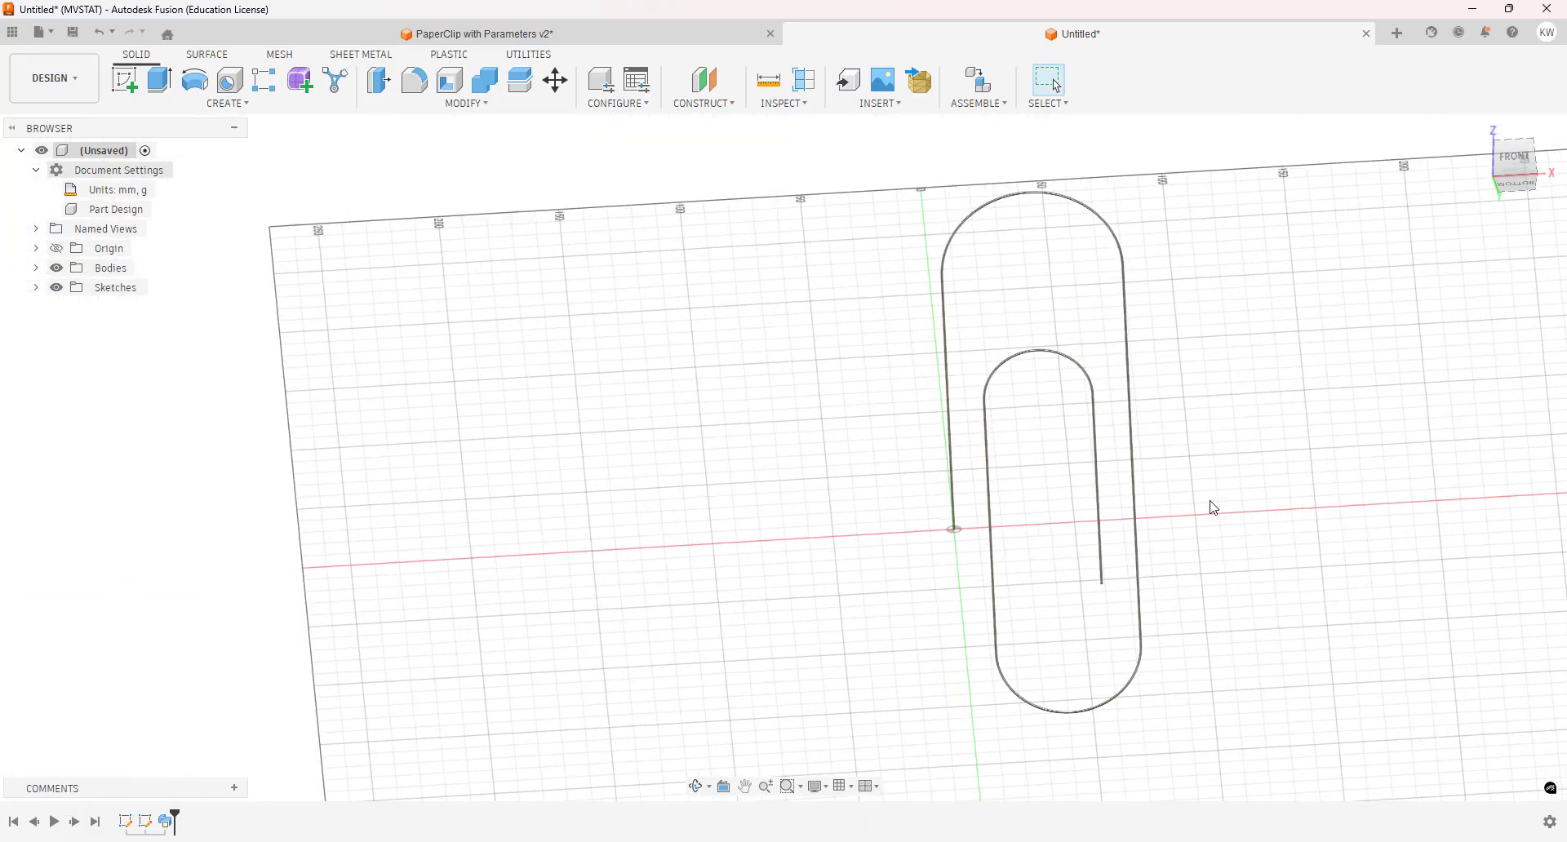
{"action": "middle_click_drag", "start_coordinate": [1210, 507], "coordinate": [964, 522]}
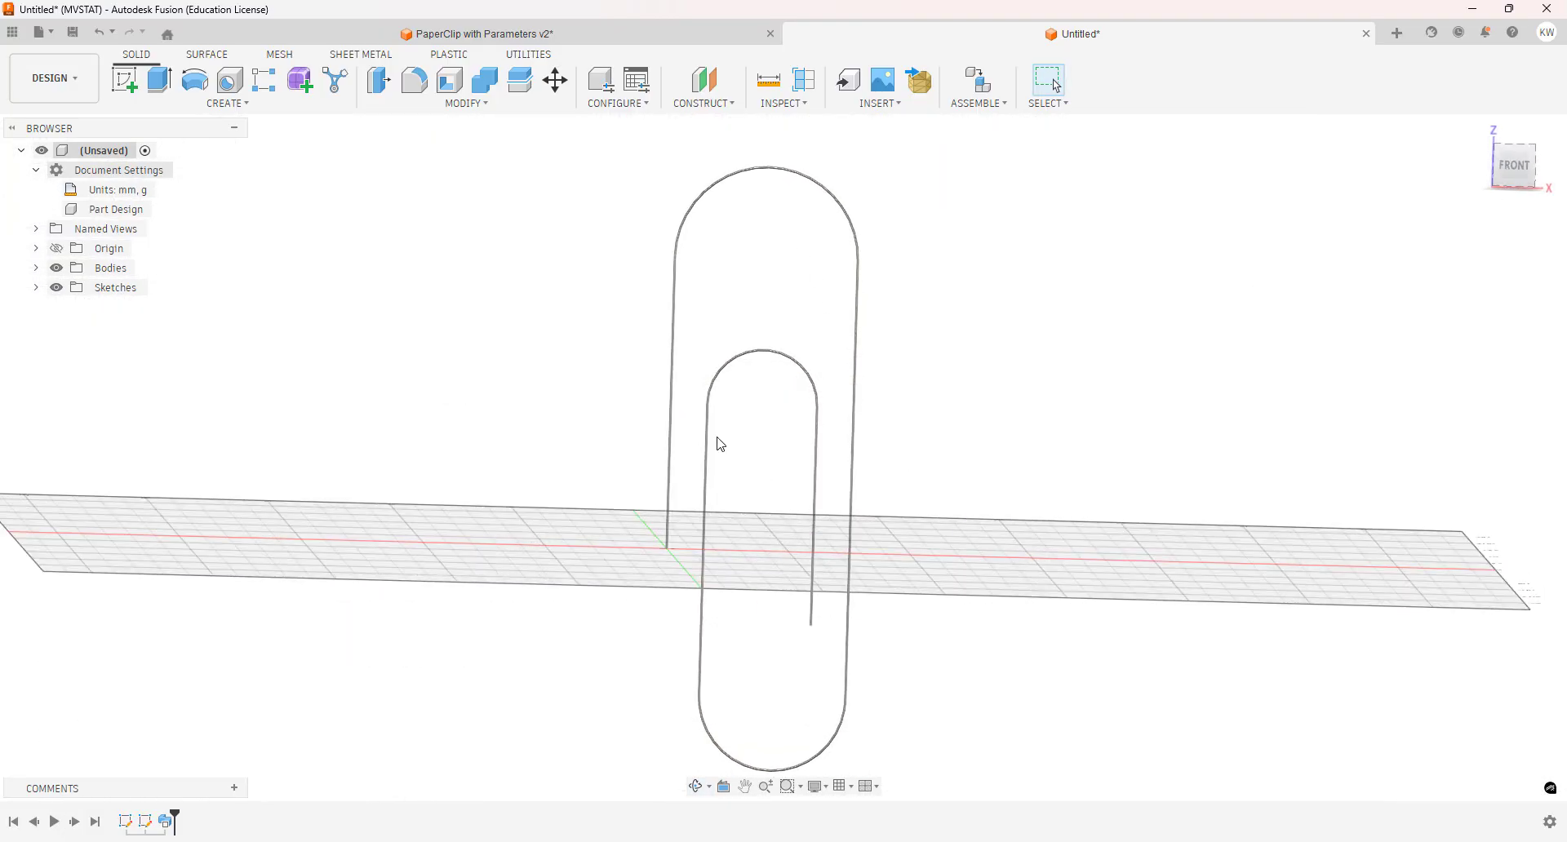